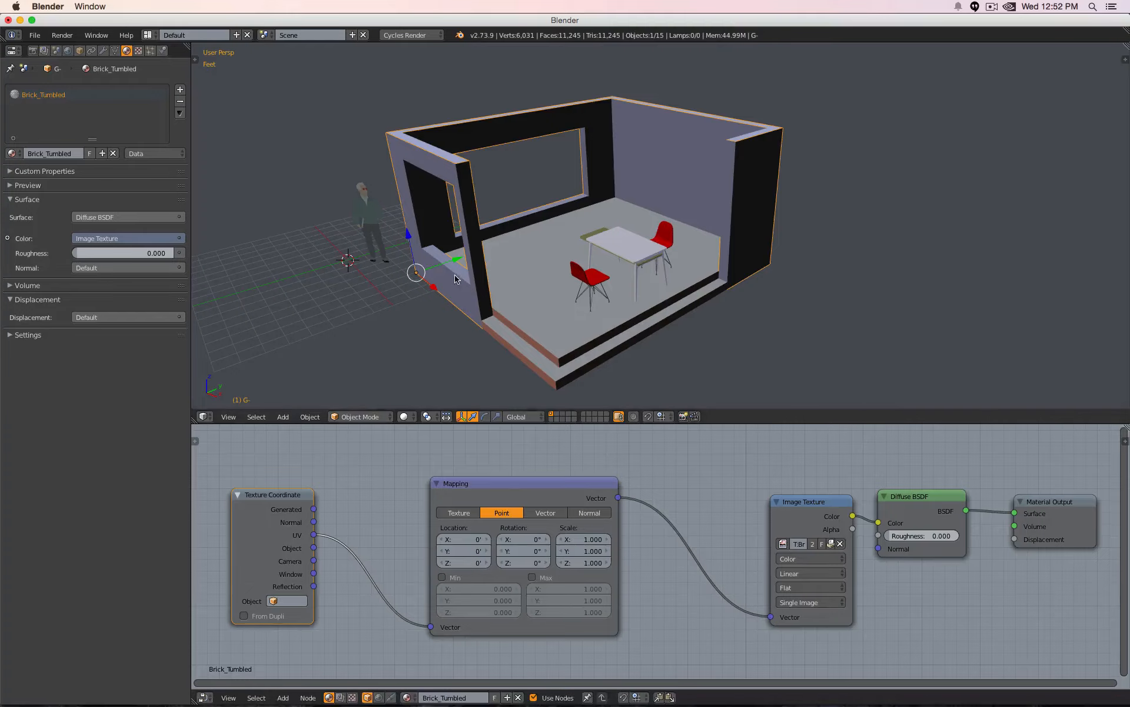
Show the scene in rendered shading and view the brick walls from the front.
{"action": "key", "text": "shift+z"}
{"action": "scroll", "coordinate": [424, 247], "scroll_direction": "up", "scroll_amount": 5}
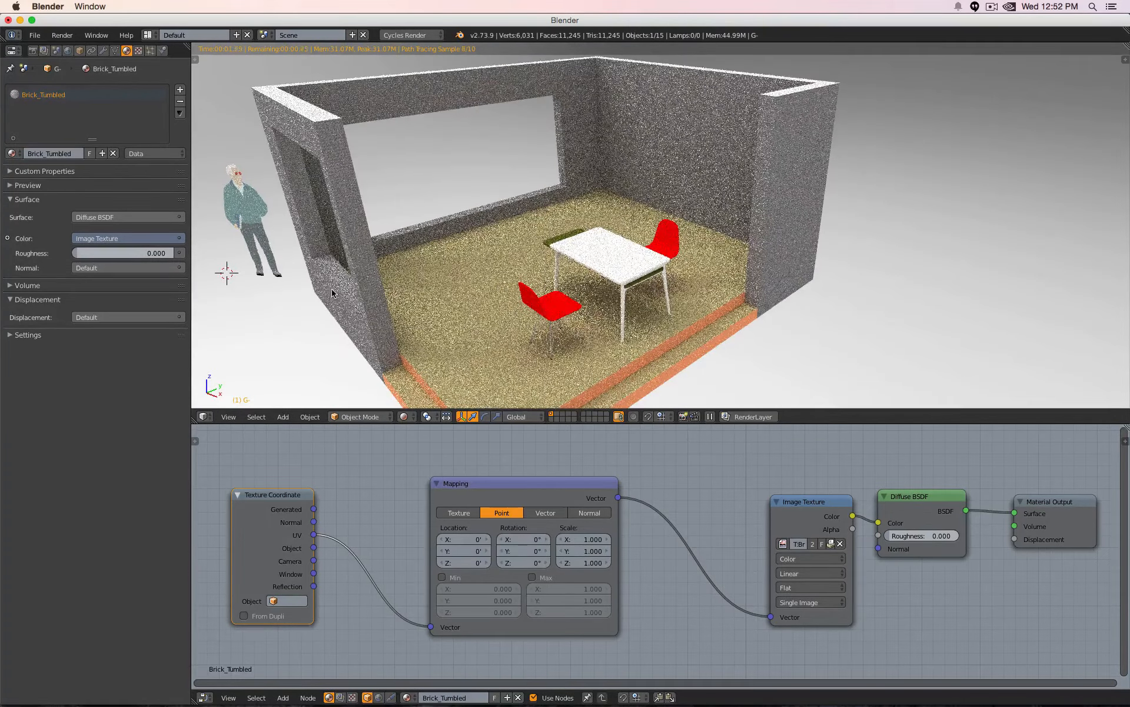
{"action": "key", "text": "KP_1"}
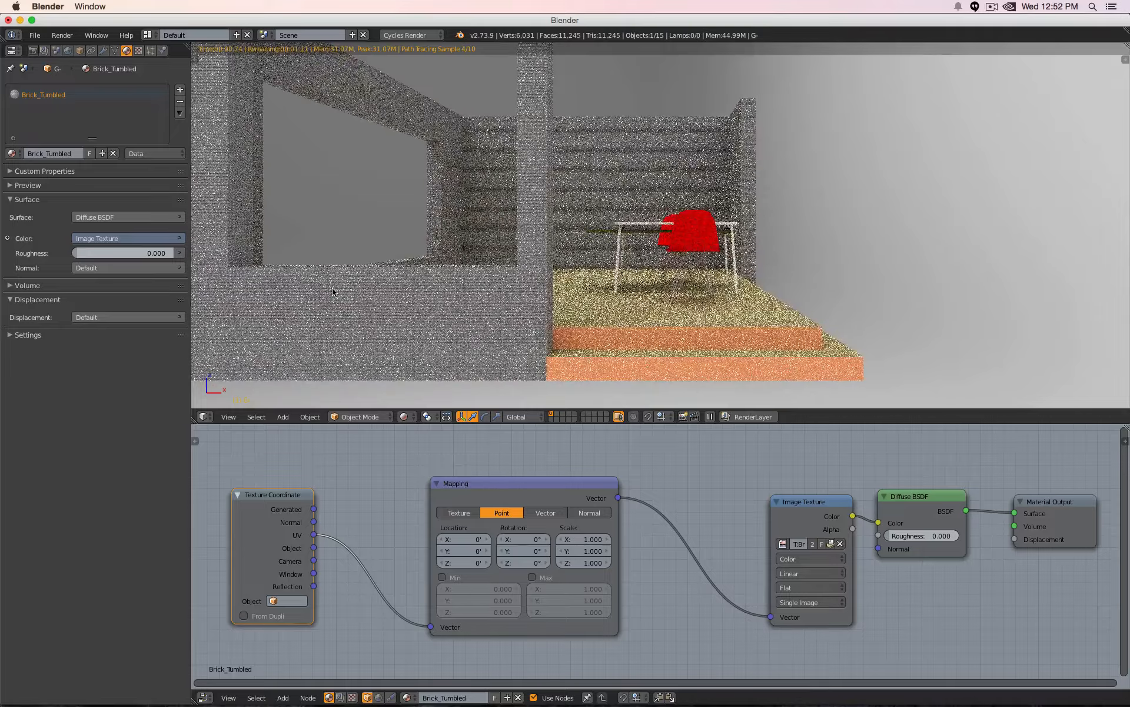
Set the X, Y and Z scale of the Brick_Tumbled material's Mapping node to 0.1.
{"action": "left_click", "coordinate": [583, 538]}
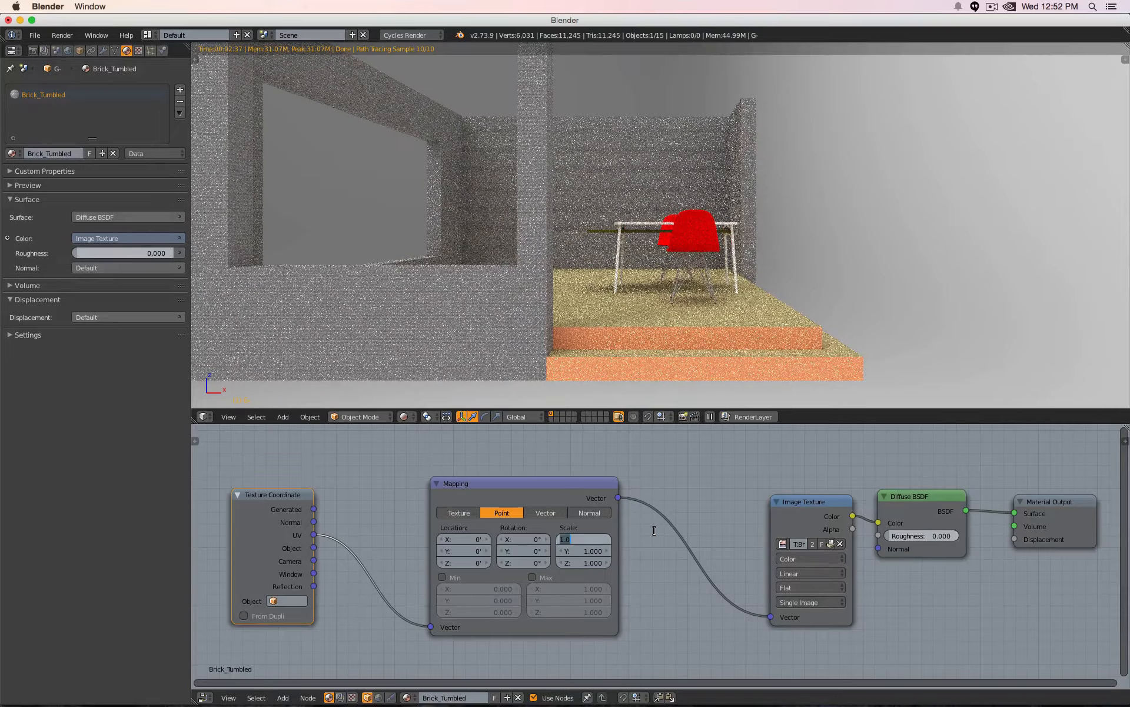
{"action": "type", "text": "0.1"}
{"action": "key", "text": "Tab"}
{"action": "type", "text": "0.1"}
{"action": "key", "text": "Tab"}
{"action": "type", "text": "0.1"}
{"action": "key", "text": "Return"}
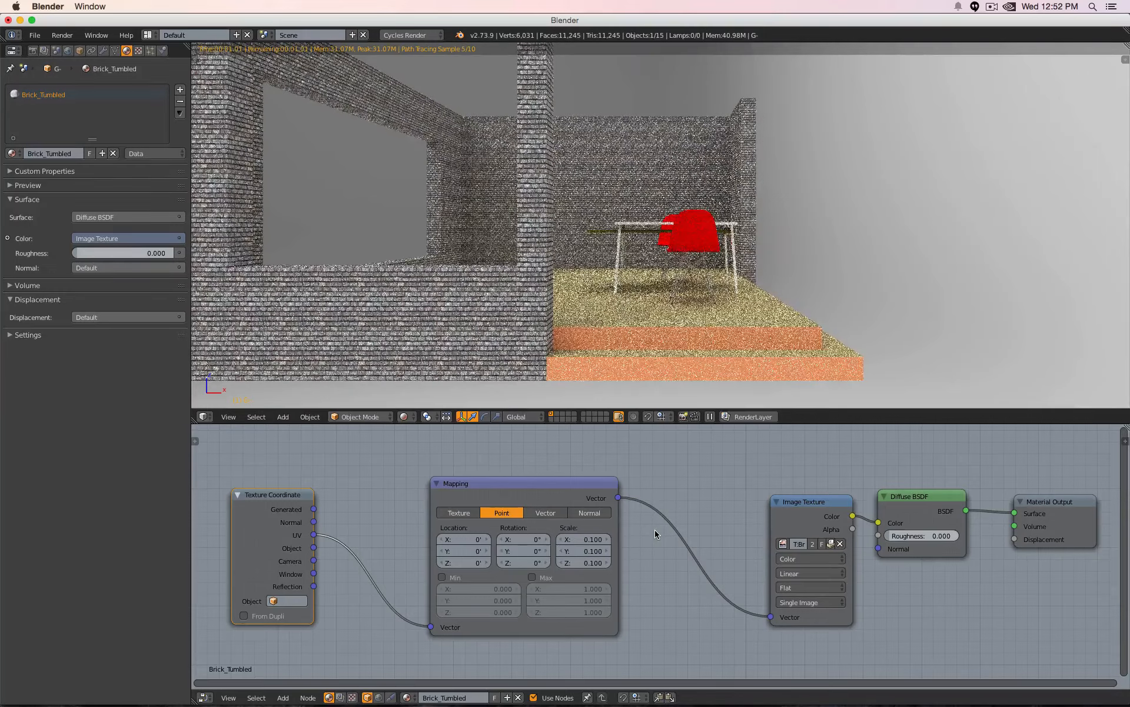
Change the brick Mapping node's X and Y scale to 0.01.
{"action": "left_click", "coordinate": [589, 539]}
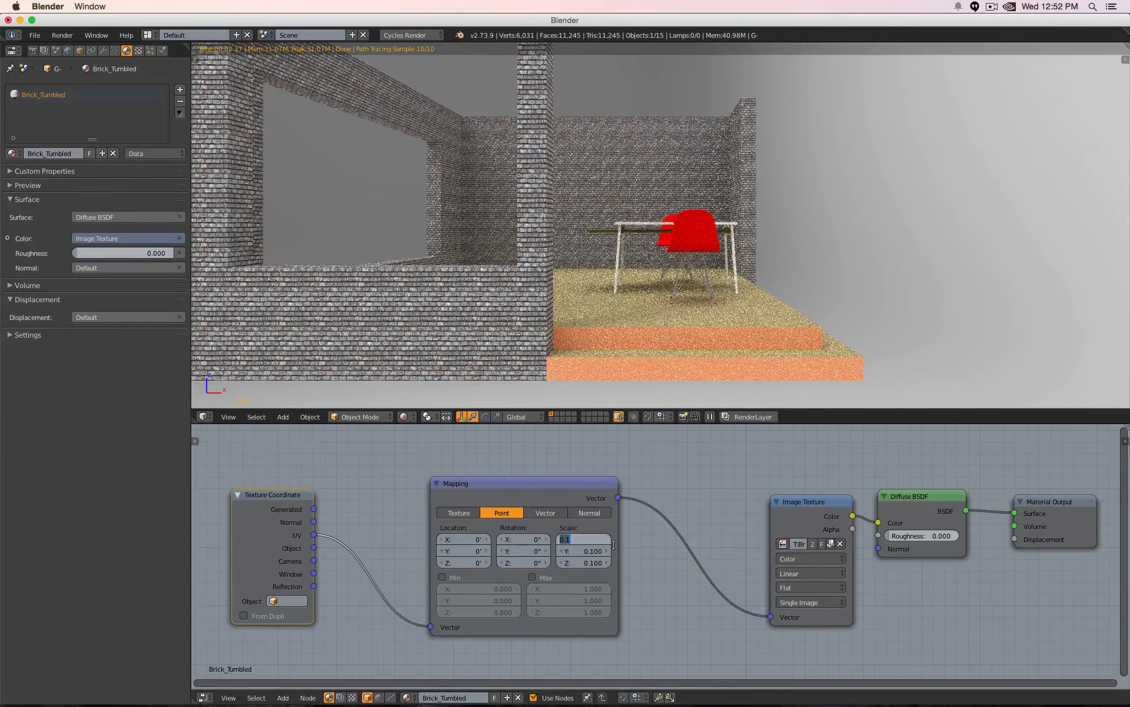
{"action": "key", "text": "BackSpace"}
{"action": "type", "text": ".01"}
{"action": "key", "text": "Tab"}
{"action": "type", "text": ".01"}
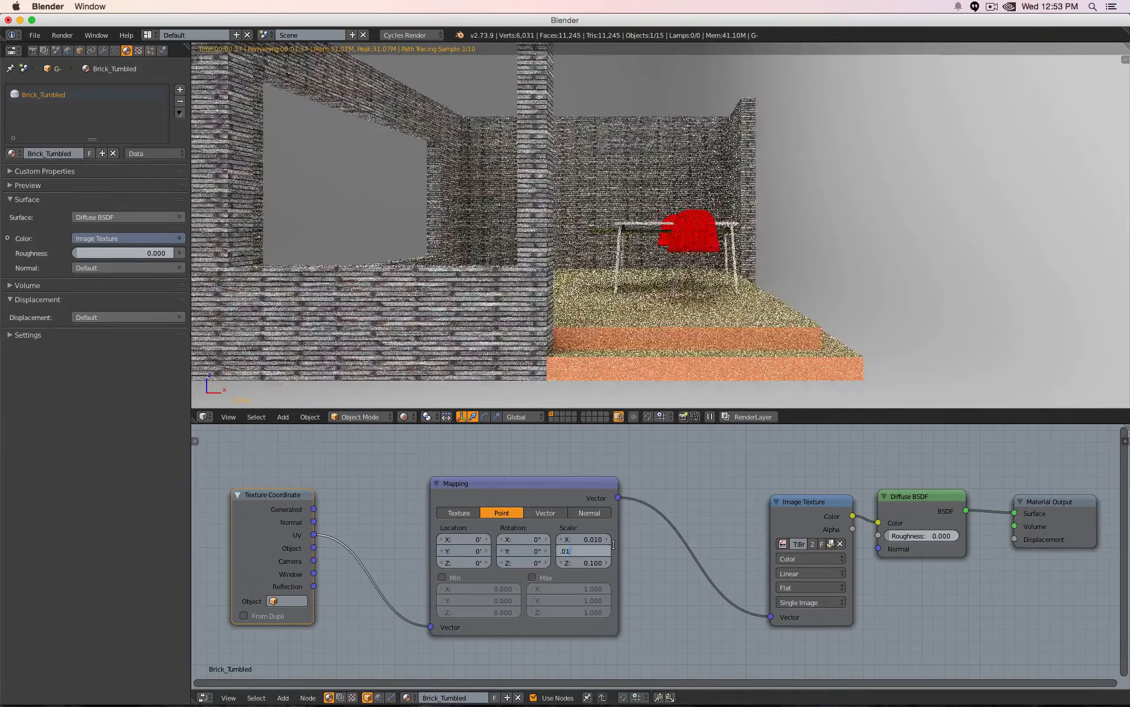
{"action": "key", "text": "Return"}
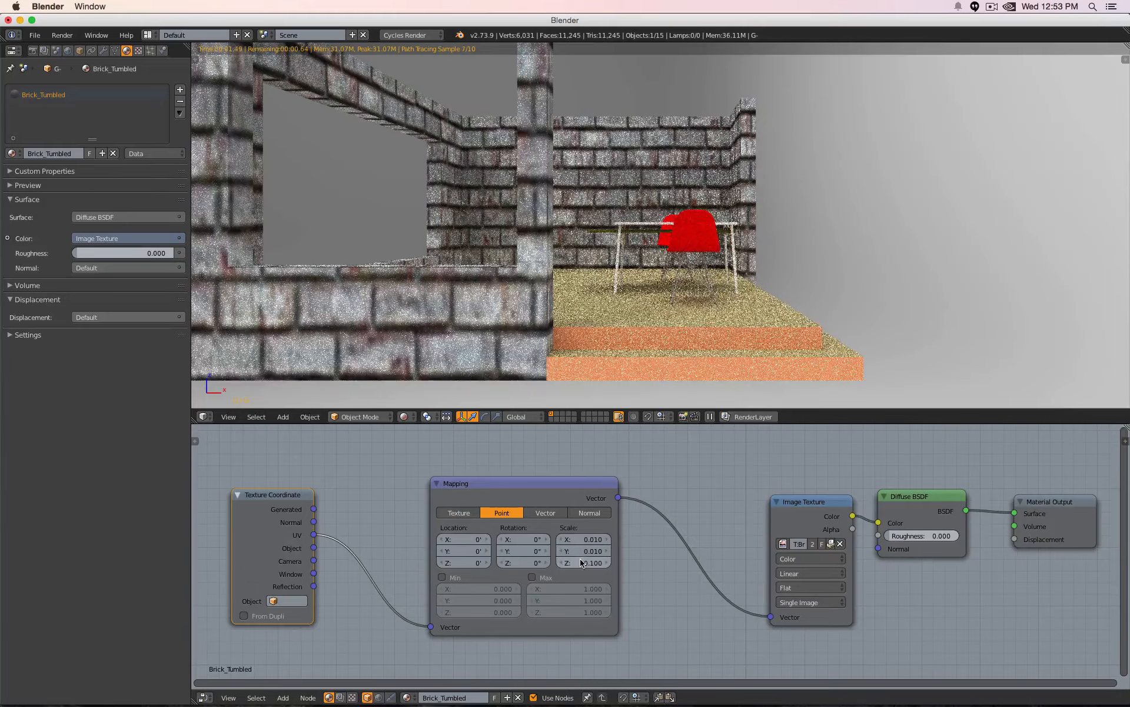
Set the brick Mapping node's X, Y and Z scale to 0.05.
{"action": "left_click", "coordinate": [576, 539]}
{"action": "type", "text": ".05"}
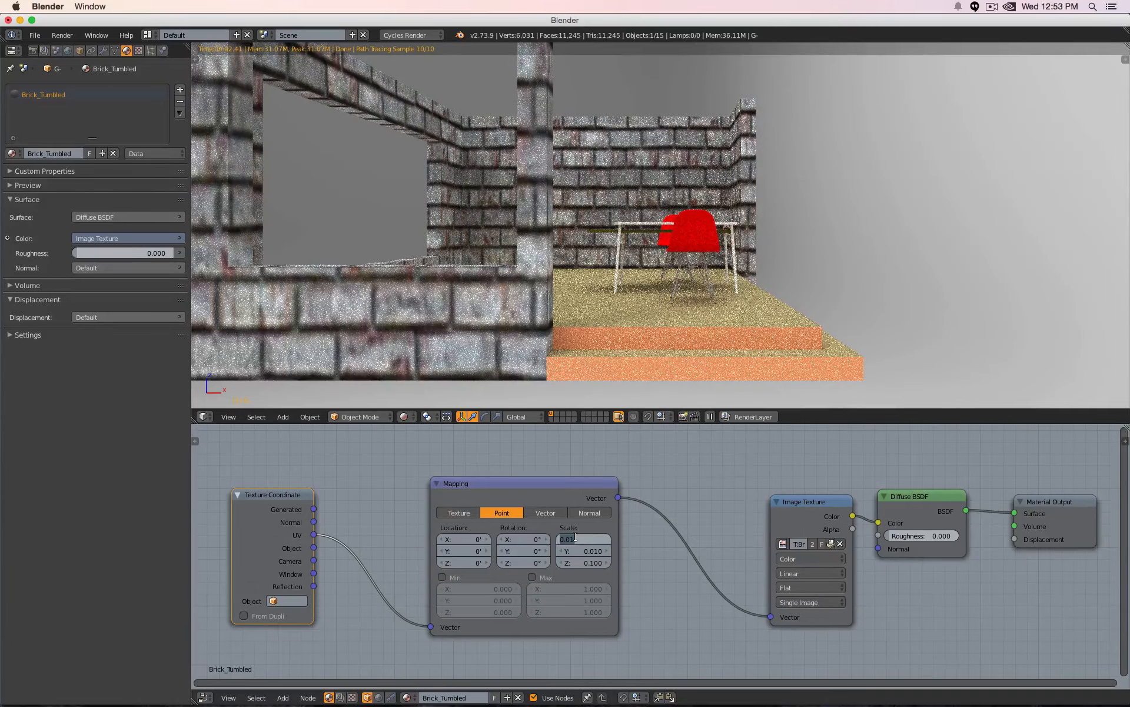
{"action": "key", "text": "Tab"}
{"action": "type", "text": ".05"}
{"action": "key", "text": "Tab"}
{"action": "type", "text": ".05"}
{"action": "key", "text": "Return"}
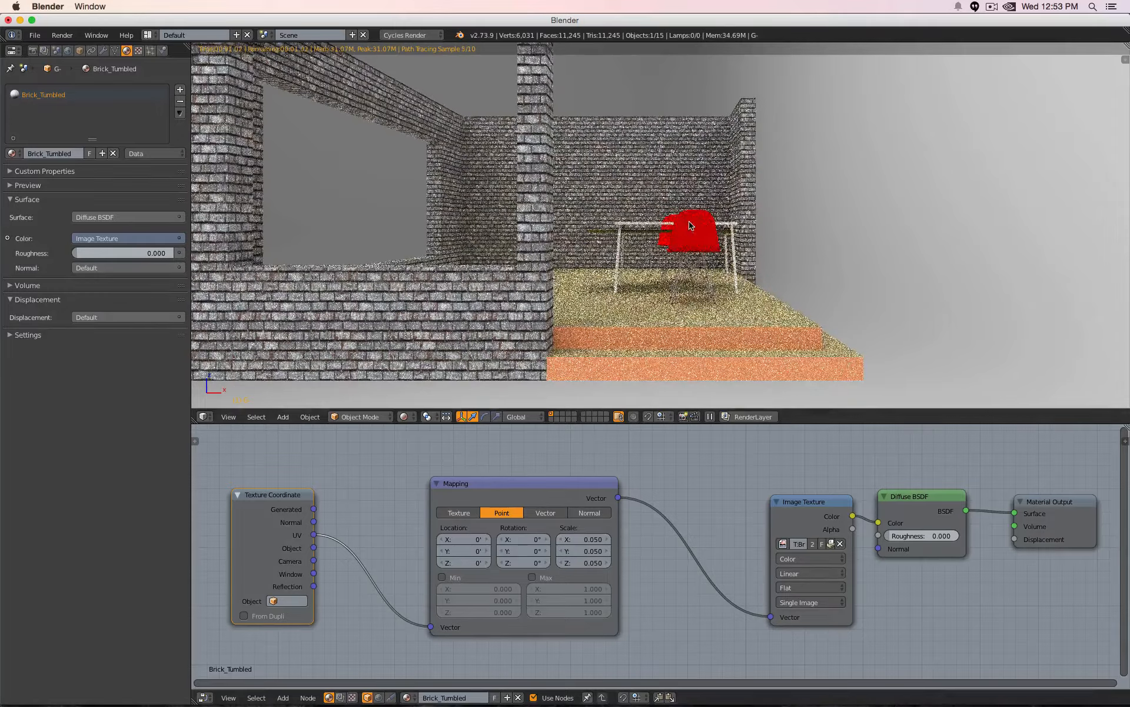
Move the brick material's Image Texture node closer to the Mapping node and widen it to reveal more of the image name.
{"action": "scroll", "coordinate": [737, 200], "scroll_direction": "down", "scroll_amount": 4}
{"action": "middle_click_drag", "start_coordinate": [737, 200], "coordinate": [669, 243]}
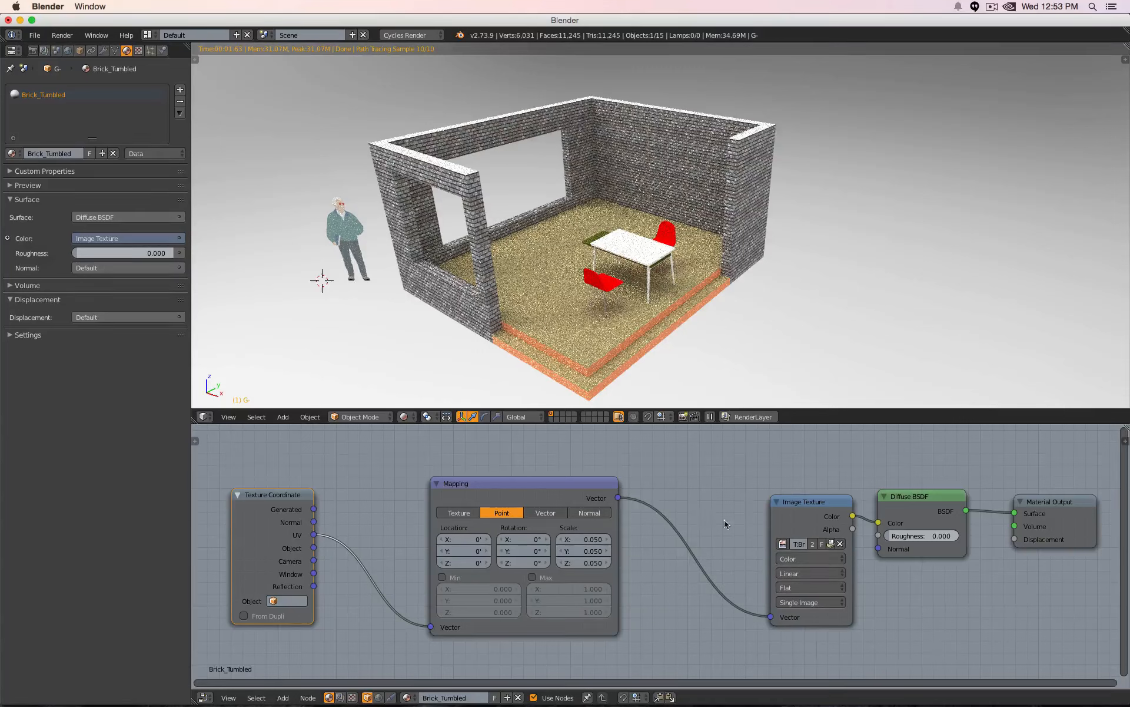
{"action": "left_click_drag", "start_coordinate": [806, 514], "coordinate": [759, 504]}
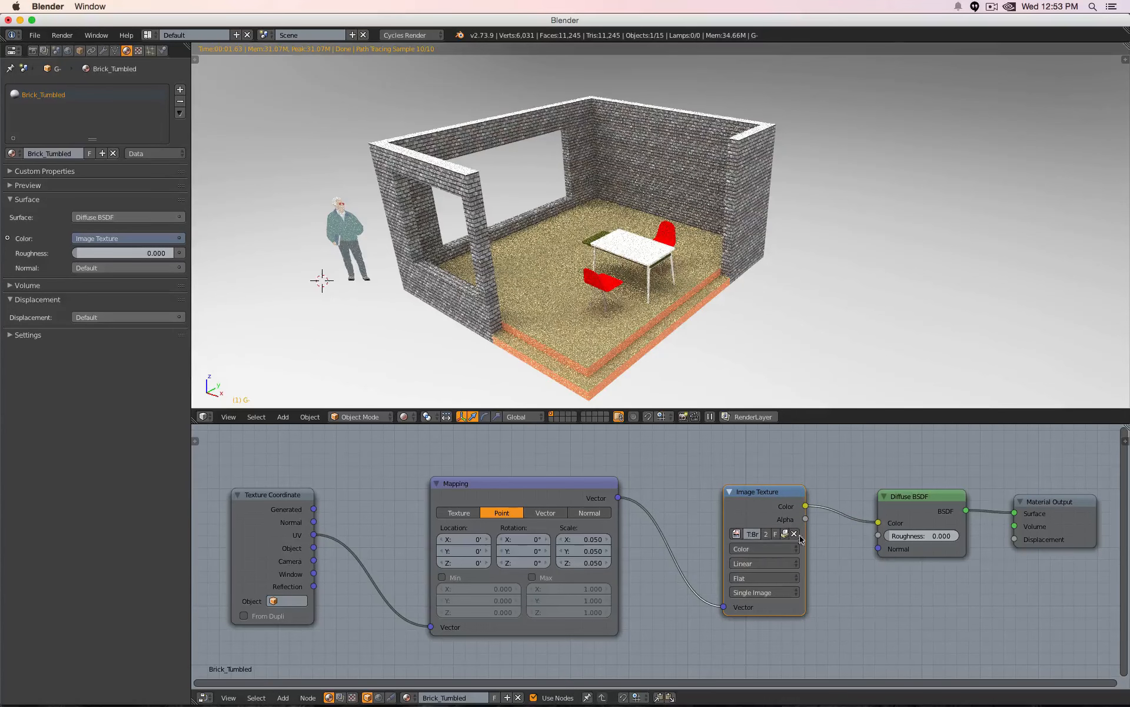
{"action": "left_click_drag", "start_coordinate": [806, 534], "coordinate": [856, 535]}
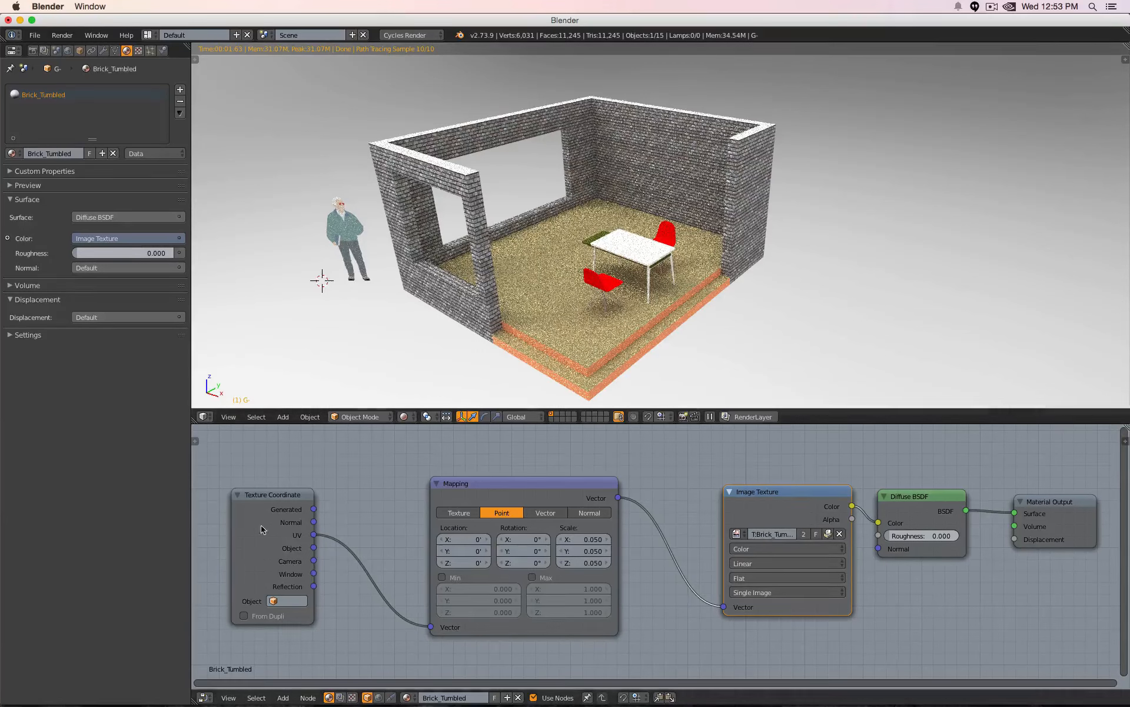
Copy the Texture Coordinate and Mapping nodes into the floor's Wood_Lumber_ButtJoined material and connect Mapping to the repositioned Image Texture node's Vector input.
{"action": "left_click", "coordinate": [506, 493]}
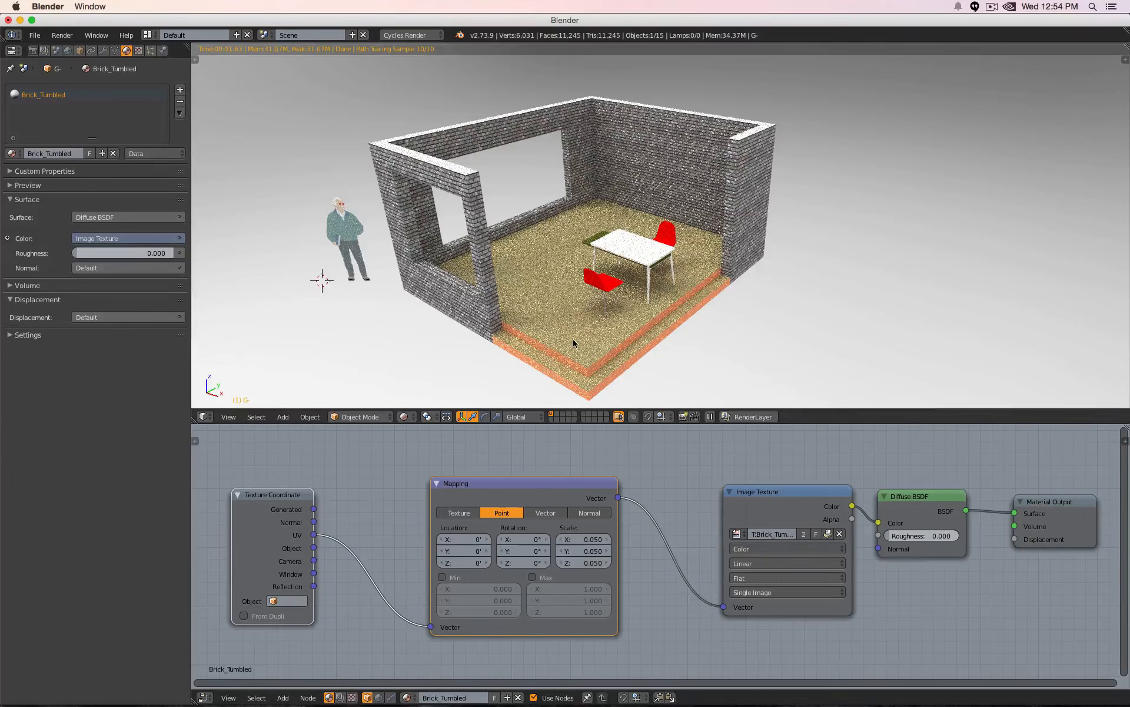
{"action": "right_click", "coordinate": [557, 308]}
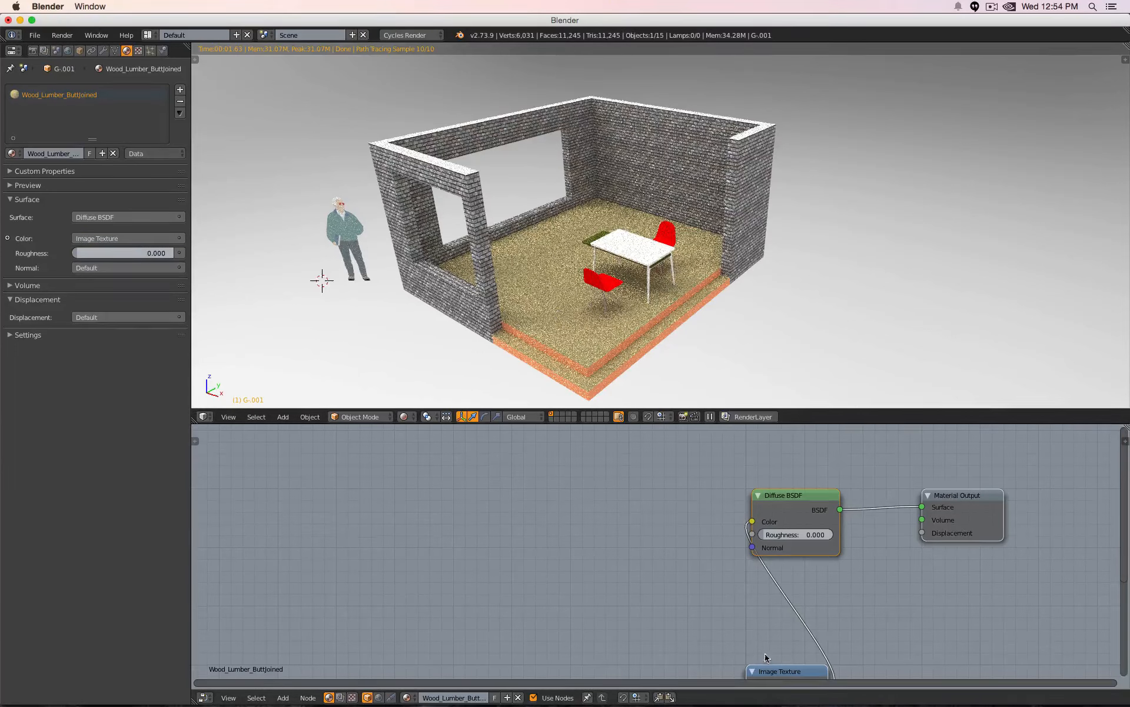
{"action": "left_click_drag", "start_coordinate": [784, 673], "coordinate": [668, 482]}
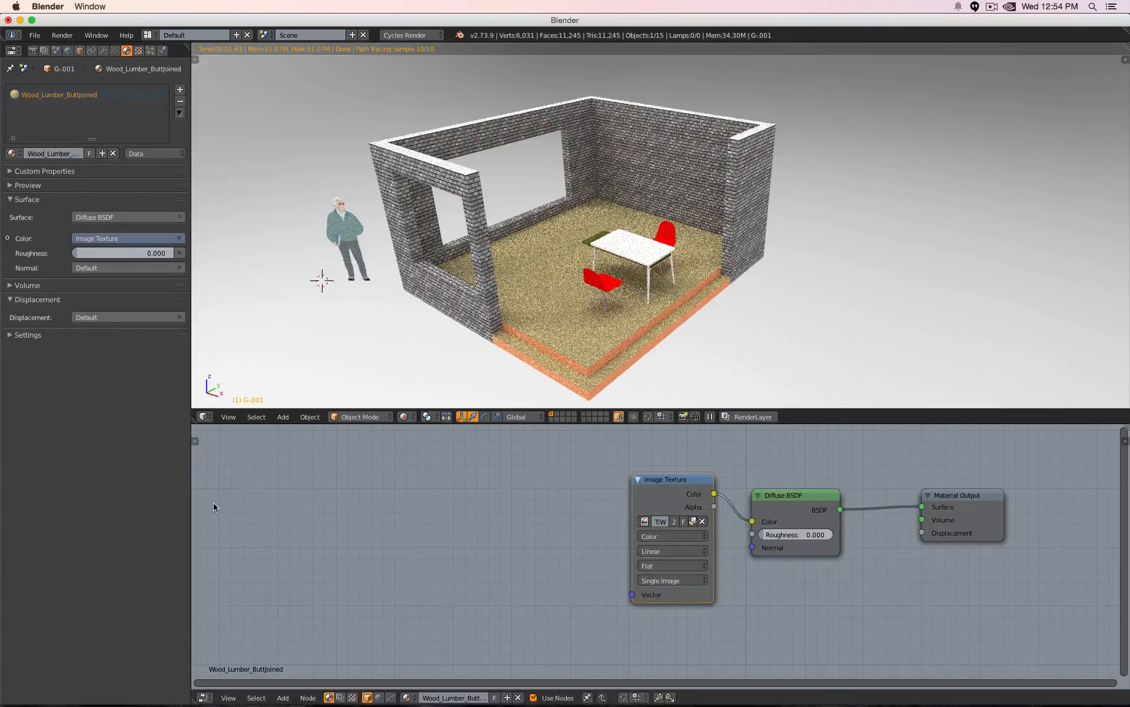
{"action": "key", "text": "ctrl+v"}
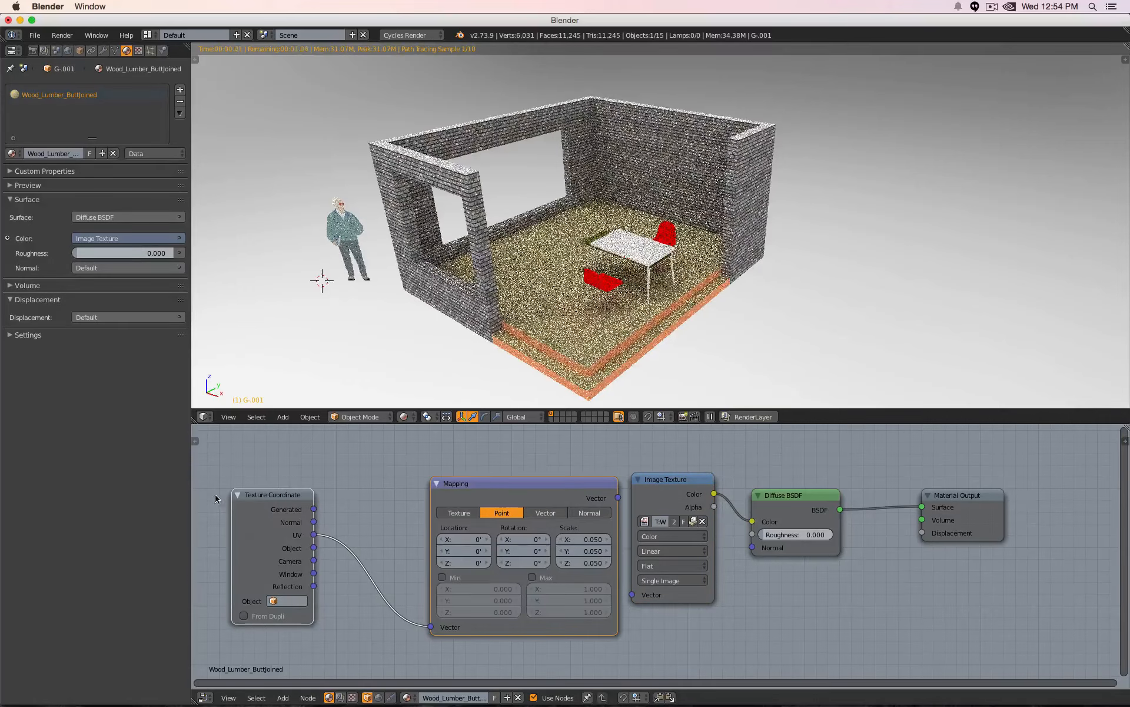
{"action": "left_click_drag", "start_coordinate": [546, 491], "coordinate": [632, 594]}
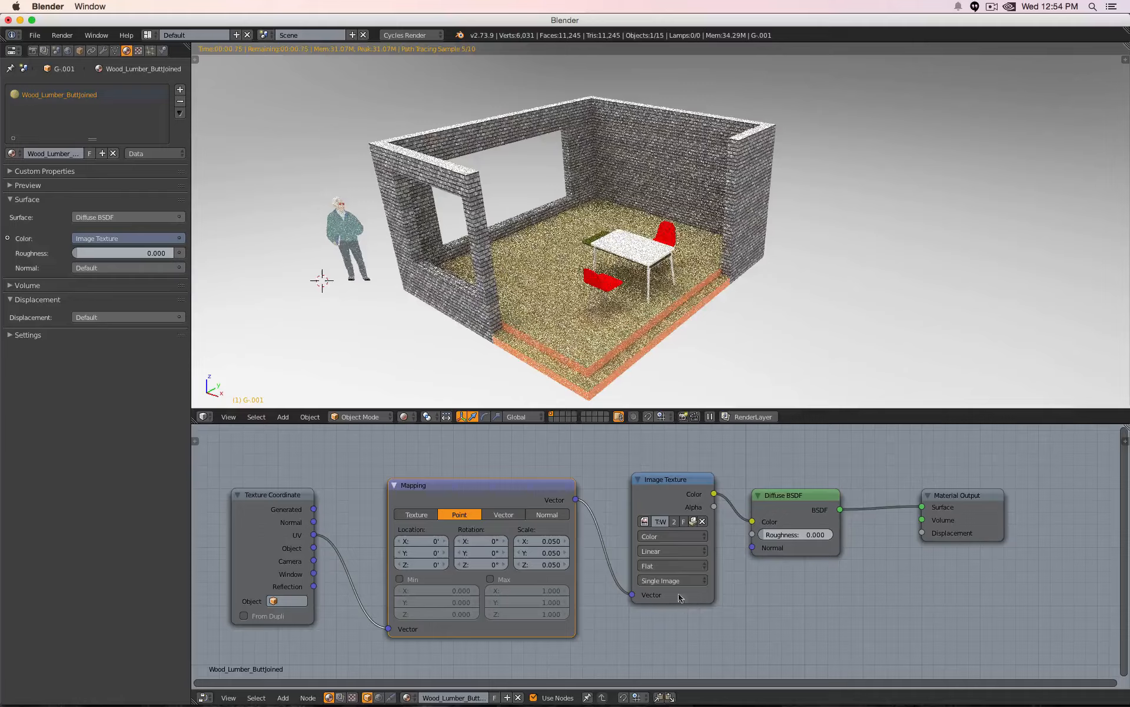
Set the floor material's Mapping scale to 0.025 in X, Y and Z.
{"action": "scroll", "coordinate": [563, 349], "scroll_direction": "up", "scroll_amount": 4}
{"action": "scroll", "coordinate": [563, 356], "scroll_direction": "up", "scroll_amount": 3}
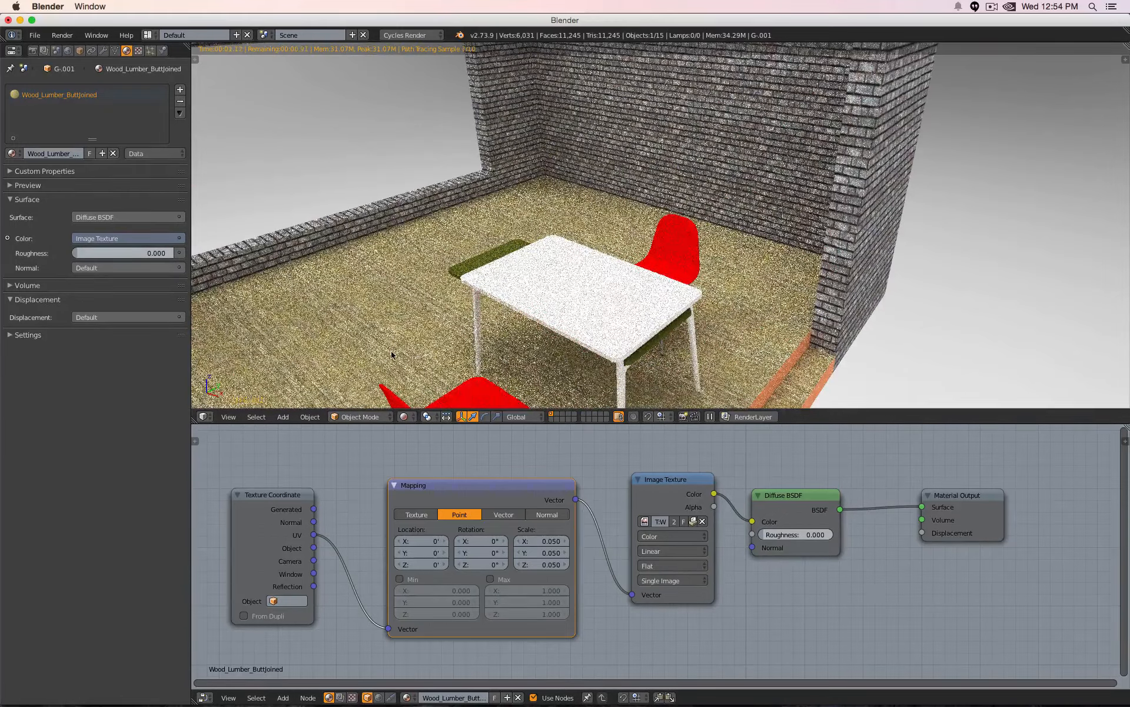
{"action": "left_click", "coordinate": [543, 541]}
{"action": "type", "text": ".025"}
{"action": "key", "text": "Tab"}
{"action": "type", "text": ".025"}
{"action": "key", "text": "Tab"}
{"action": "type", "text": ".025"}
{"action": "key", "text": "Return"}
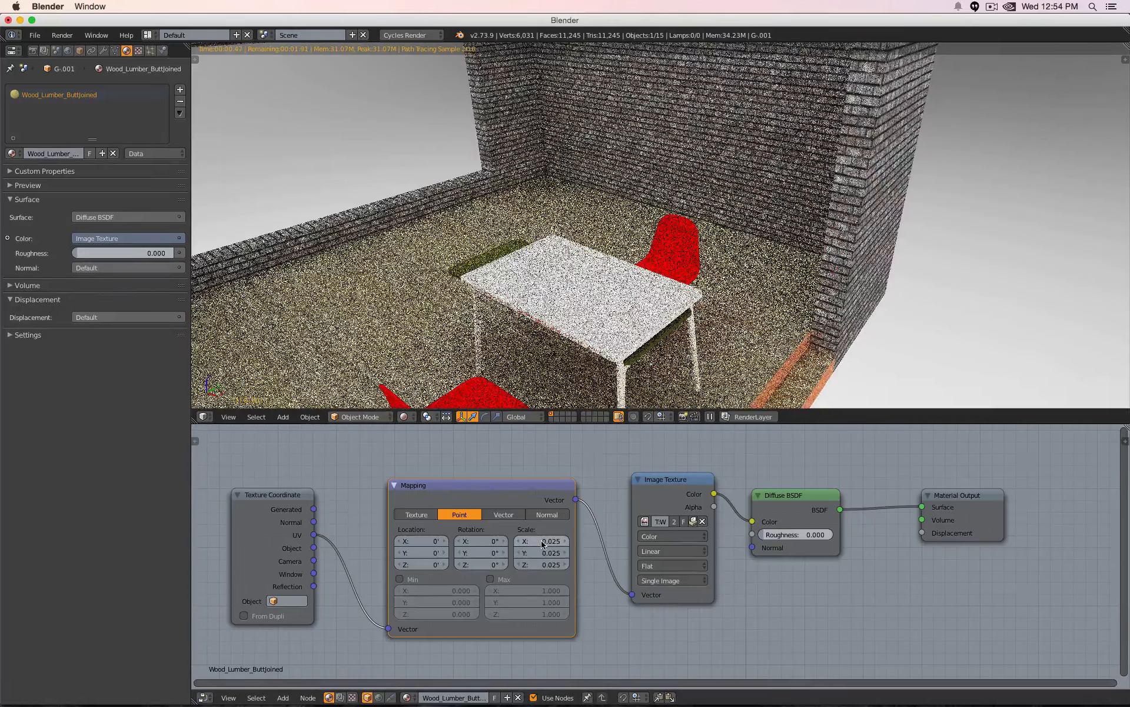
Change the floor material's Mapping scale to 0.01 in X and Y.
{"action": "left_click", "coordinate": [542, 540]}
{"action": "key", "text": "BackSpace"}
{"action": "type", "text": ".01"}
{"action": "key", "text": "Tab"}
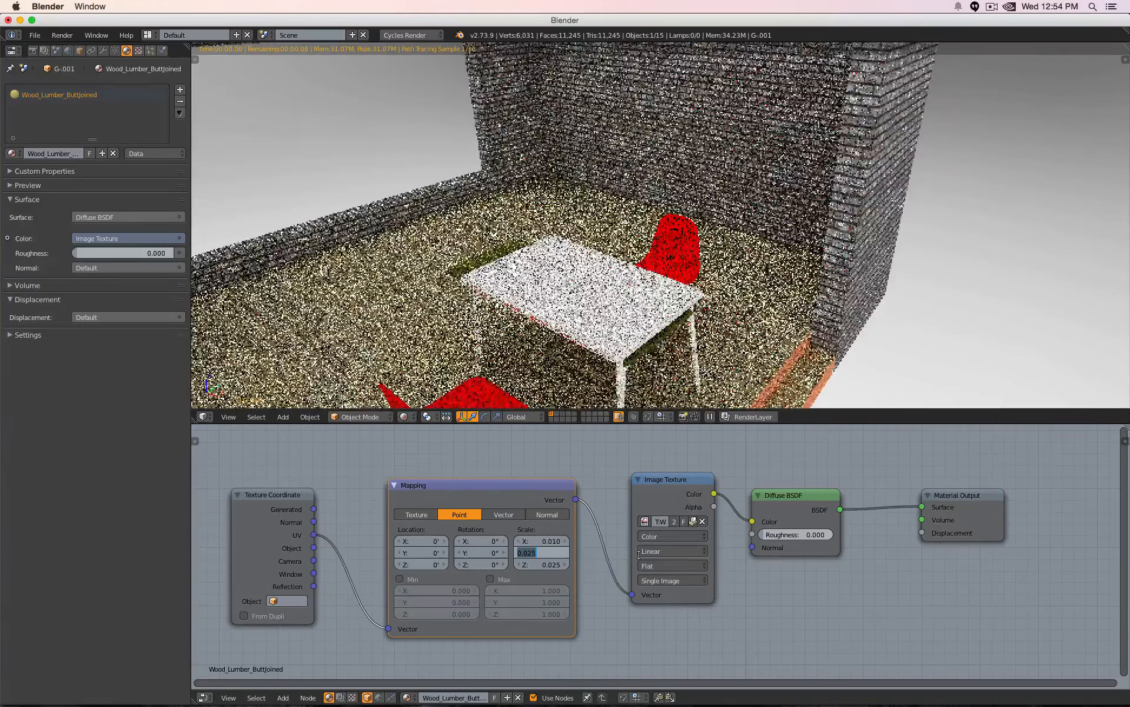
{"action": "type", "text": ".010"}
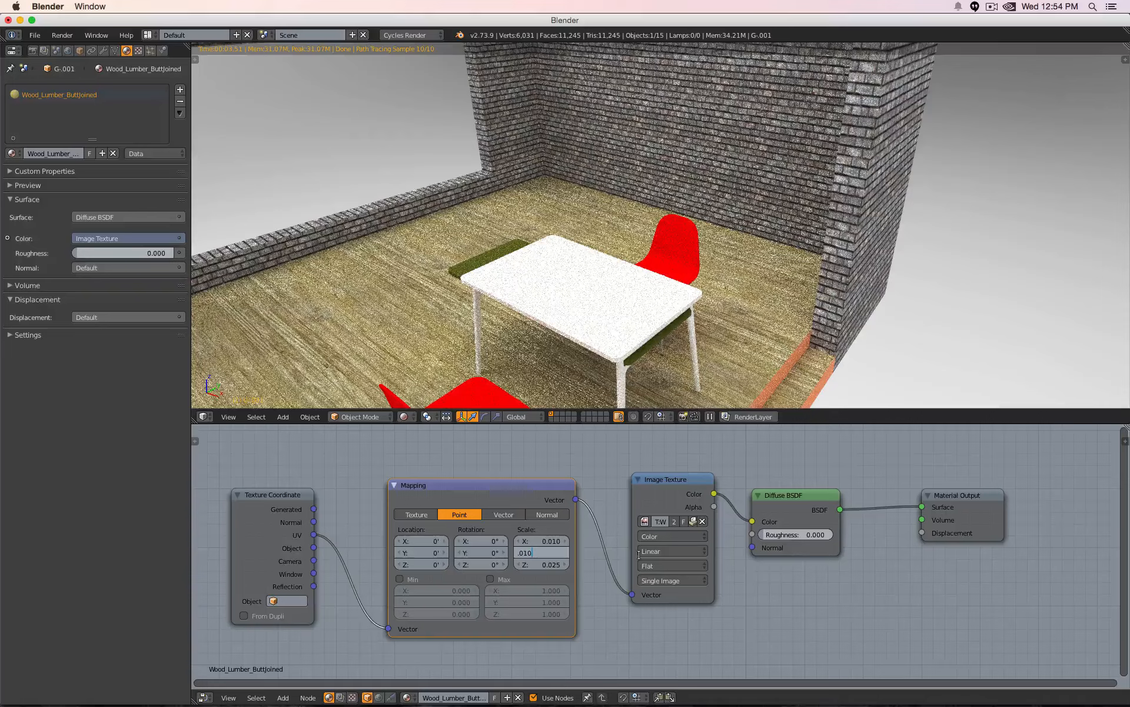
{"action": "key", "text": "Return"}
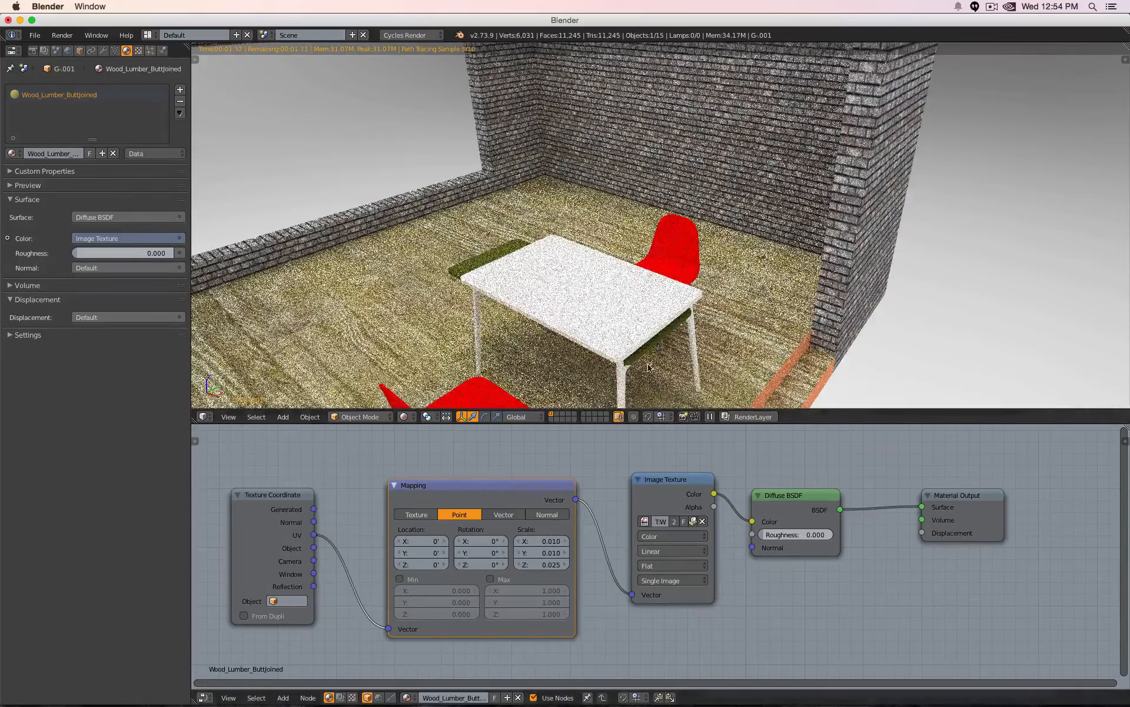
{"action": "scroll", "coordinate": [586, 340], "scroll_direction": "down", "scroll_amount": 6}
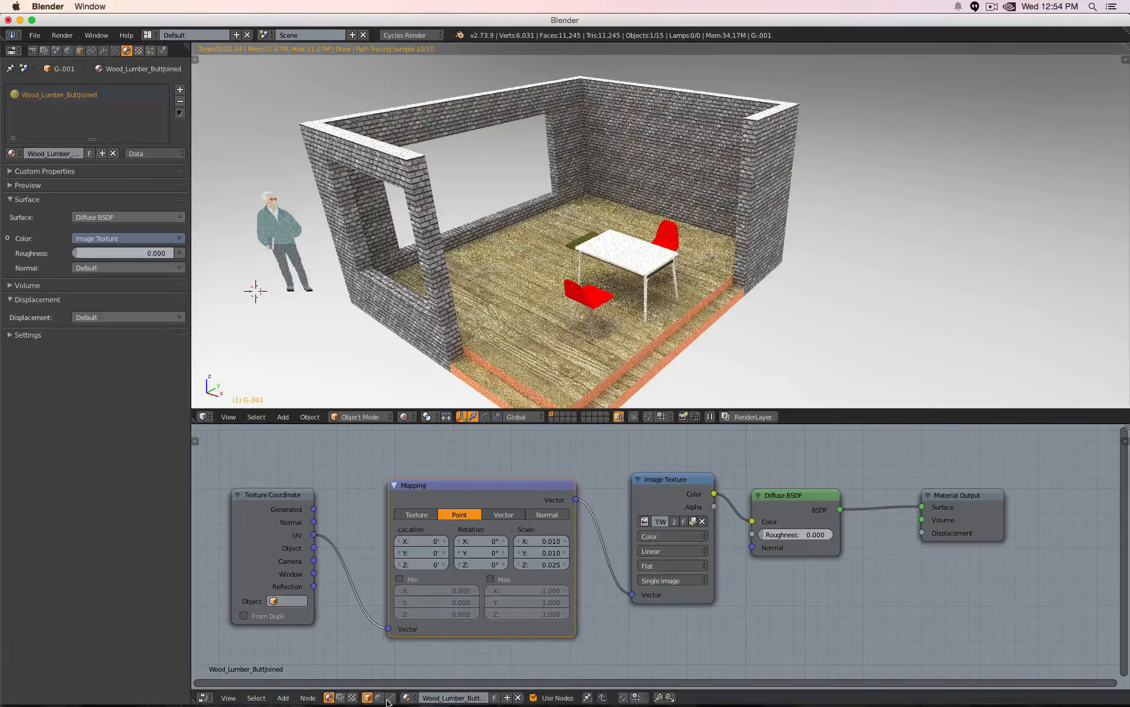
Switch to Finder, preview Wood_floor_texture_sketchup_warehouse_type005.jpg on the Desktop, and return to Blender.
{"action": "mouse_move", "coordinate": [356, 698]}
{"action": "left_click", "coordinate": [235, 683]}
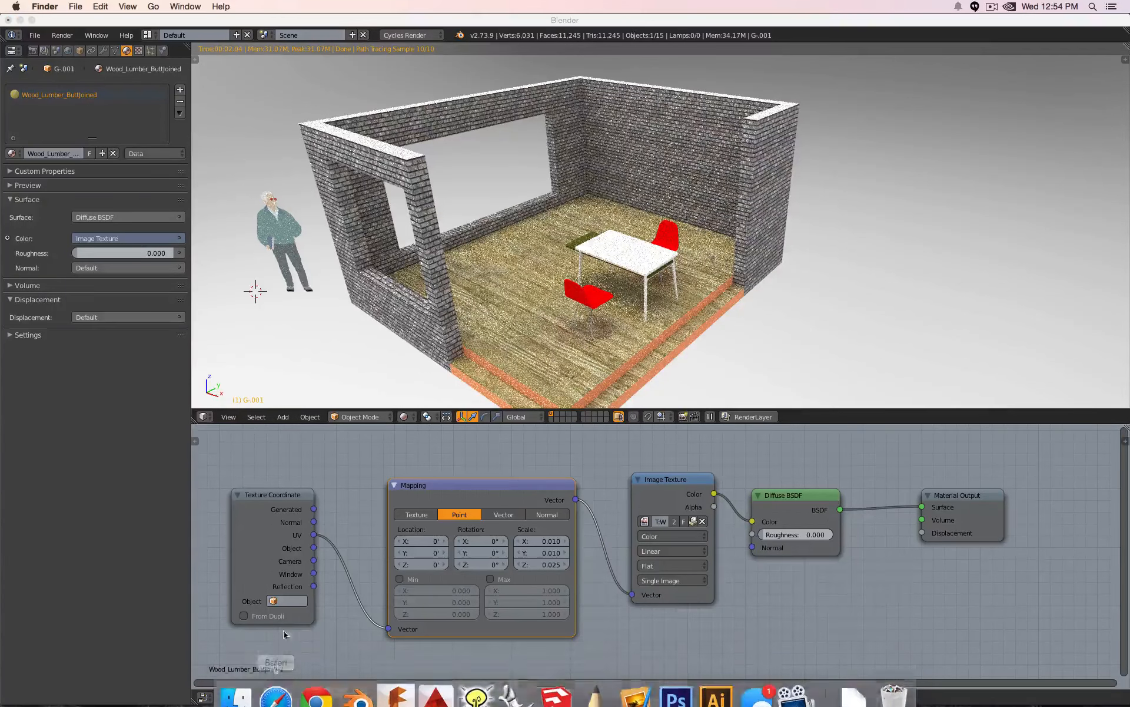
{"action": "left_click", "coordinate": [369, 218]}
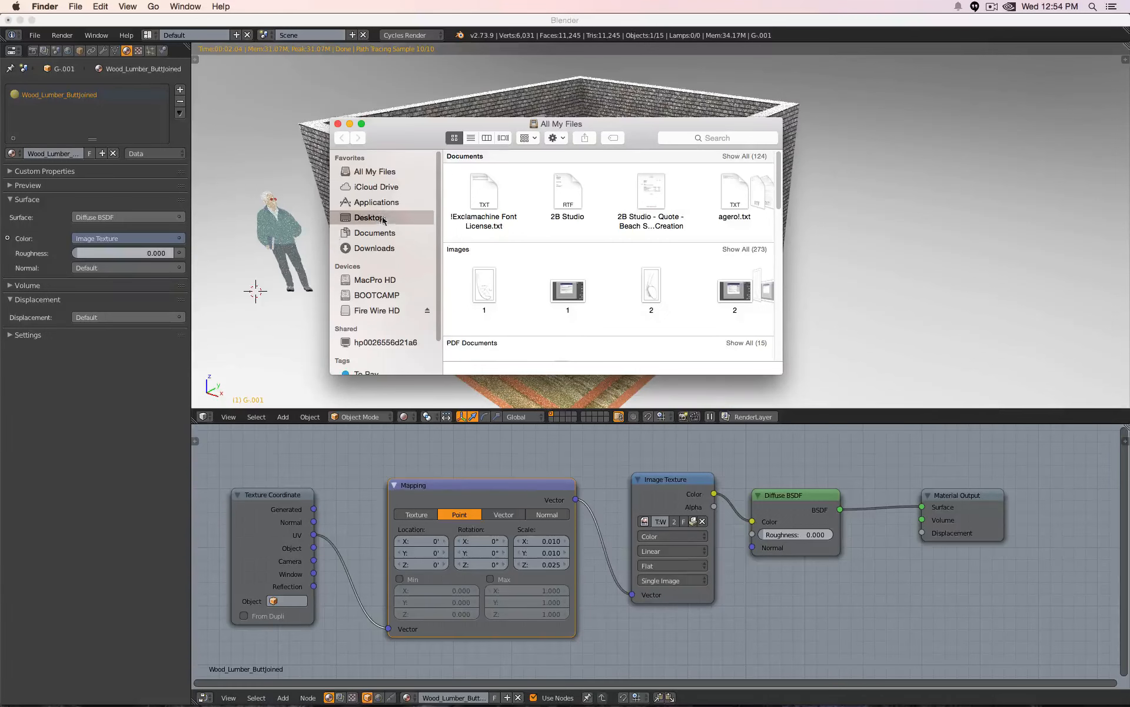
{"action": "left_click", "coordinate": [511, 250]}
{"action": "key", "text": "space"}
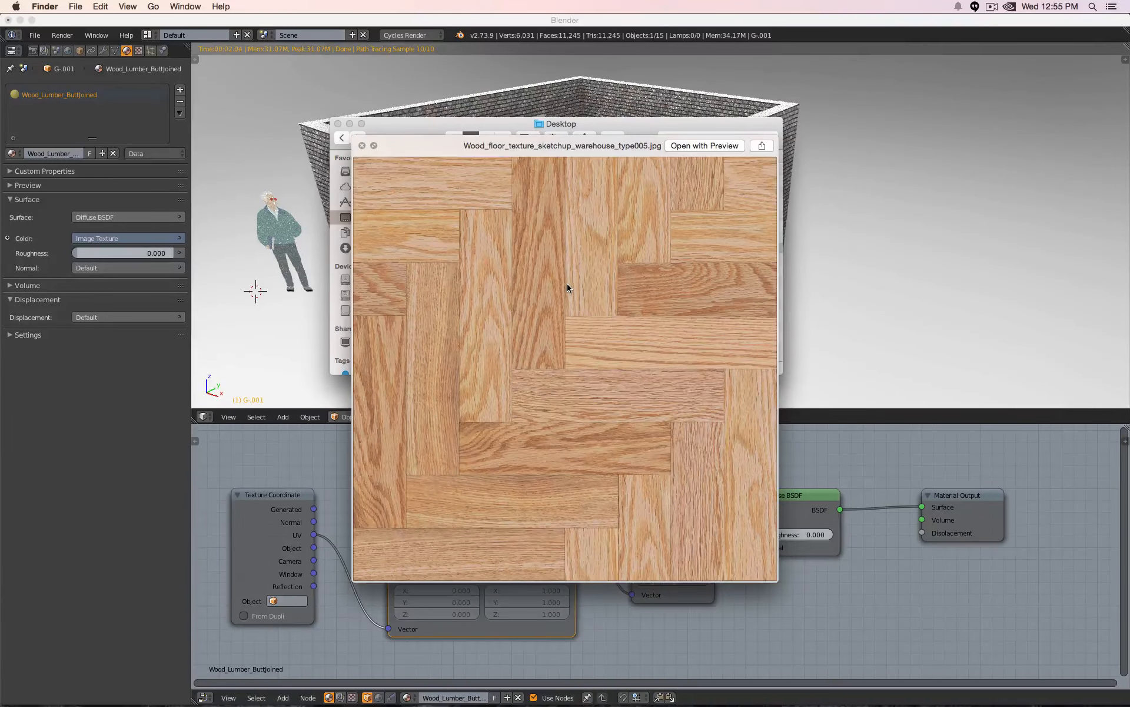
{"action": "key", "text": "space"}
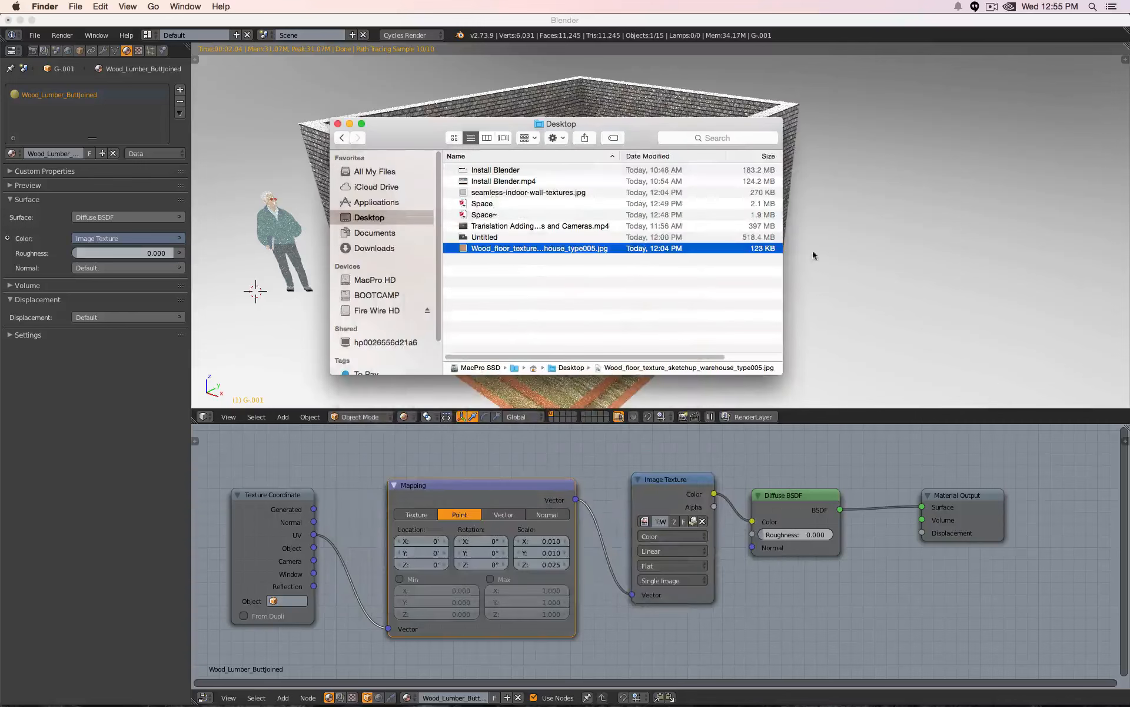
{"action": "left_click", "coordinate": [885, 208]}
Move the floor material's Diffuse BSDF node closer to Material Output and widen the Image Texture node to show the full file name.
{"action": "left_click_drag", "start_coordinate": [777, 499], "coordinate": [845, 494]}
{"action": "left_click_drag", "start_coordinate": [711, 533], "coordinate": [797, 530]}
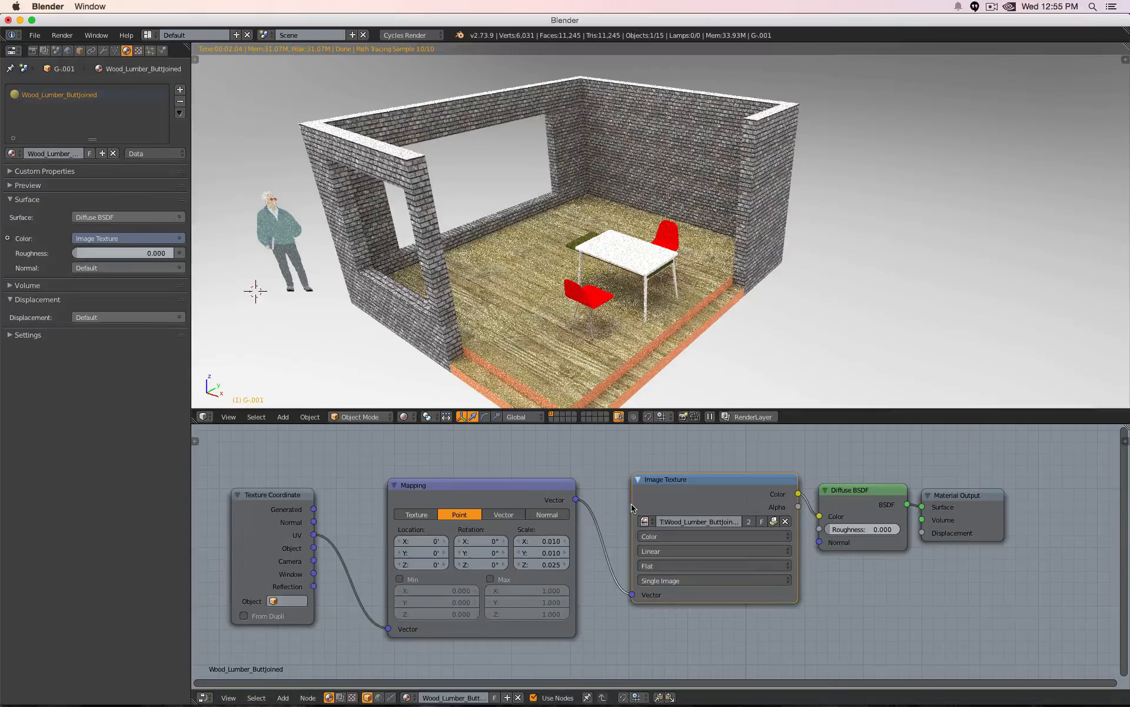
{"action": "left_click_drag", "start_coordinate": [631, 504], "coordinate": [600, 504]}
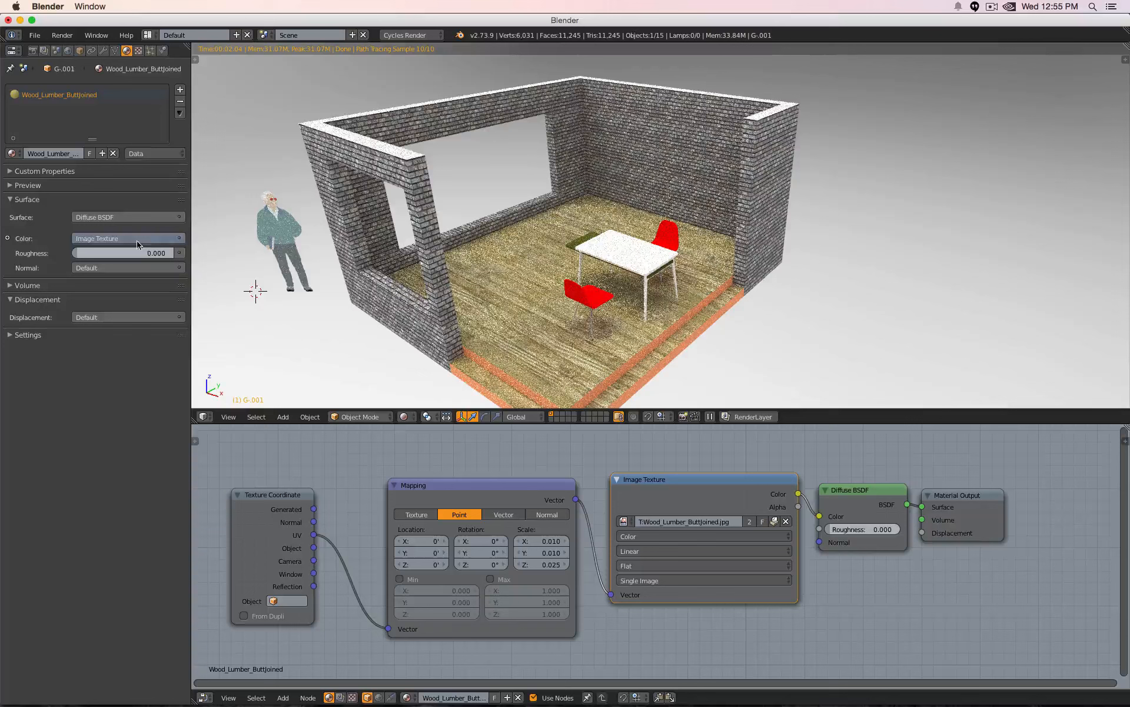
Expand the floor material's colour texture settings and replace the image with Wood_floor_texture_sketchup_warehouse_type005.jpg from the Desktop.
{"action": "left_click", "coordinate": [180, 238]}
{"action": "left_click", "coordinate": [7, 238]}
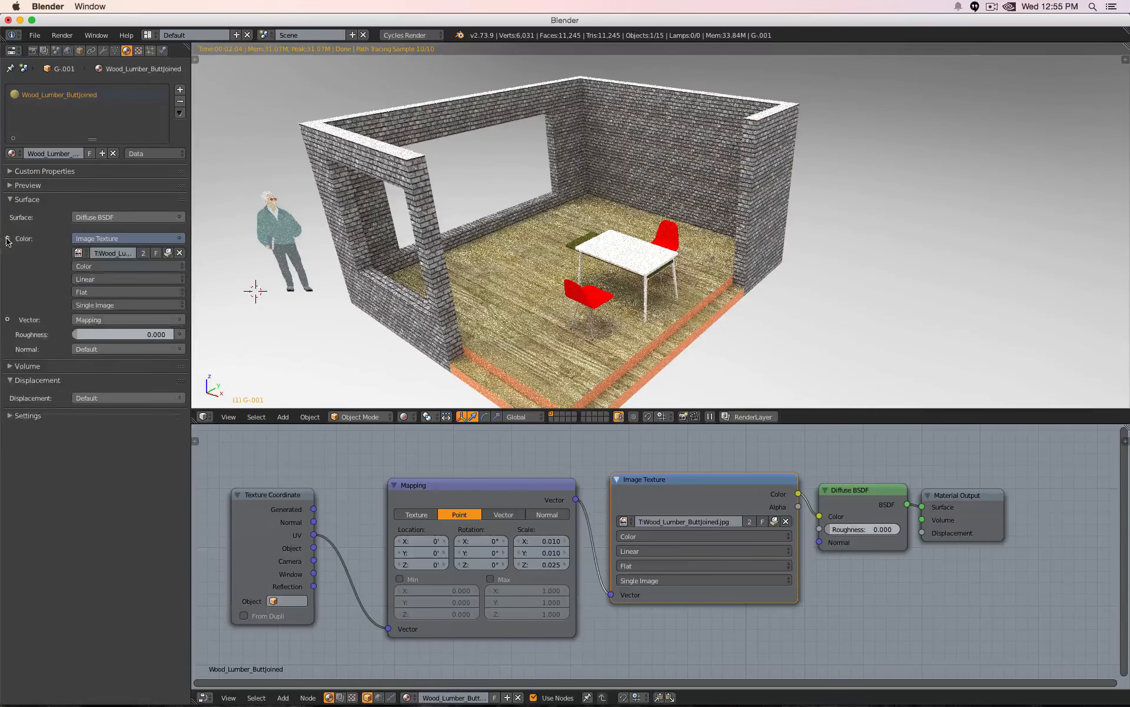
{"action": "left_click", "coordinate": [179, 253]}
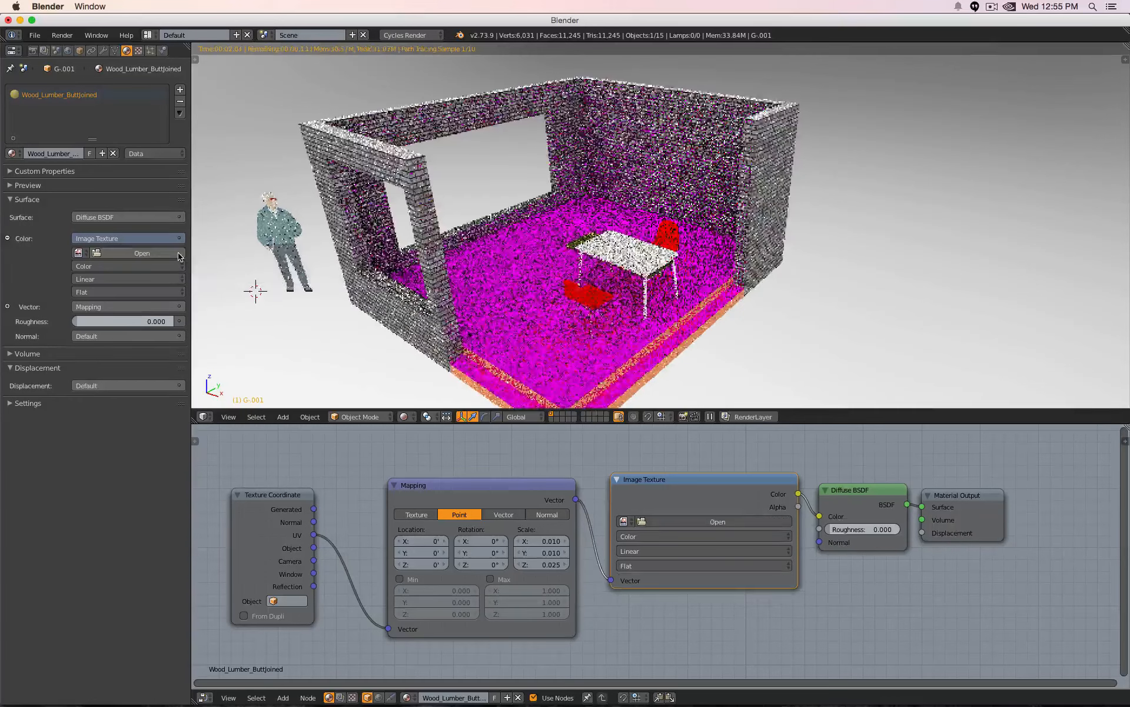
{"action": "left_click", "coordinate": [152, 254]}
{"action": "left_click", "coordinate": [107, 184]}
{"action": "left_click", "coordinate": [223, 165]}
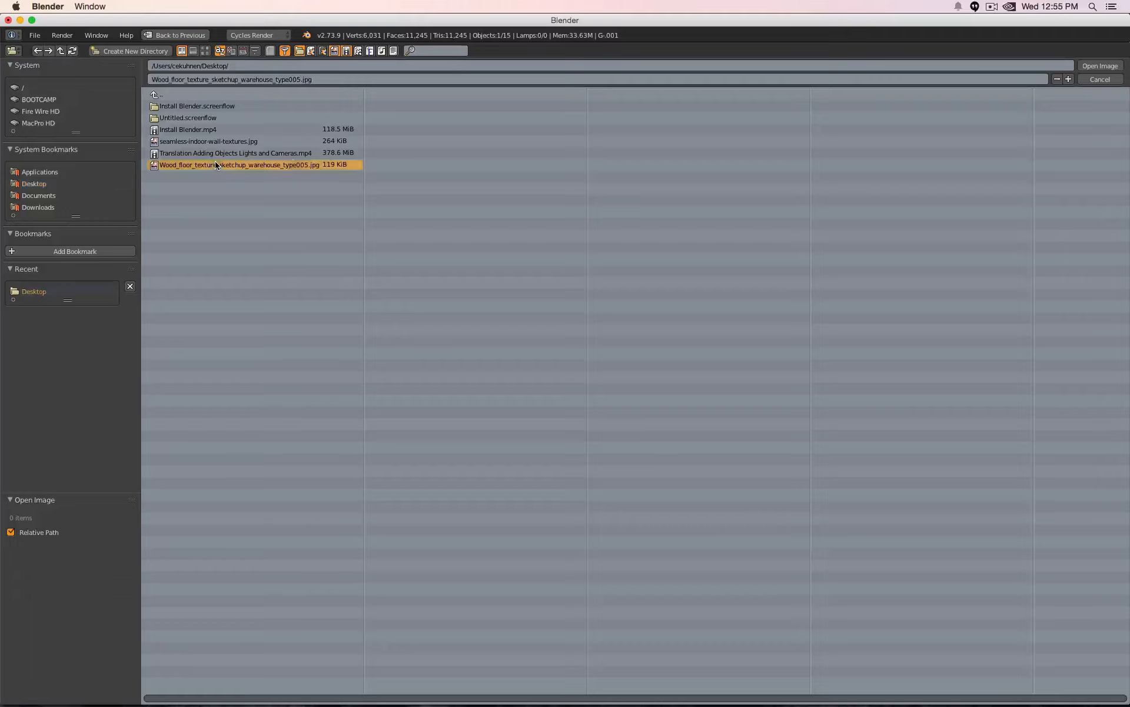
{"action": "left_click", "coordinate": [1100, 65]}
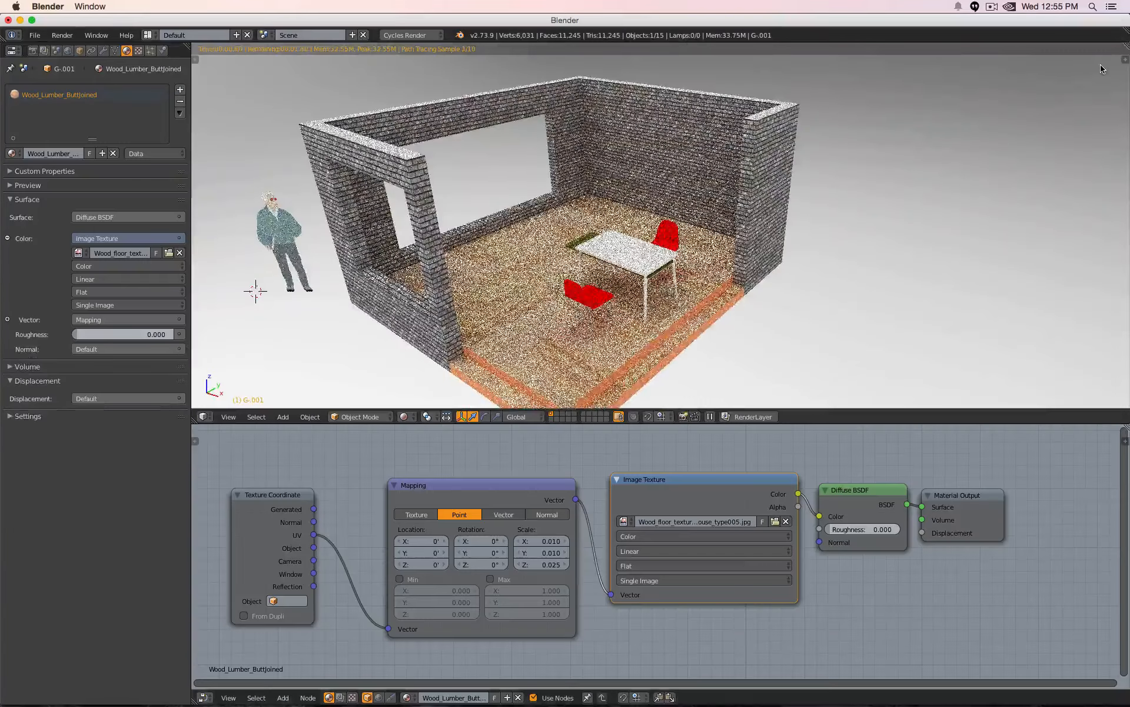
Unlink the floor material's image and load Wood_floor_texture_sketchup_warehouse_type005.jpg from the Desktop into its Image Texture node.
{"action": "left_click", "coordinate": [787, 521]}
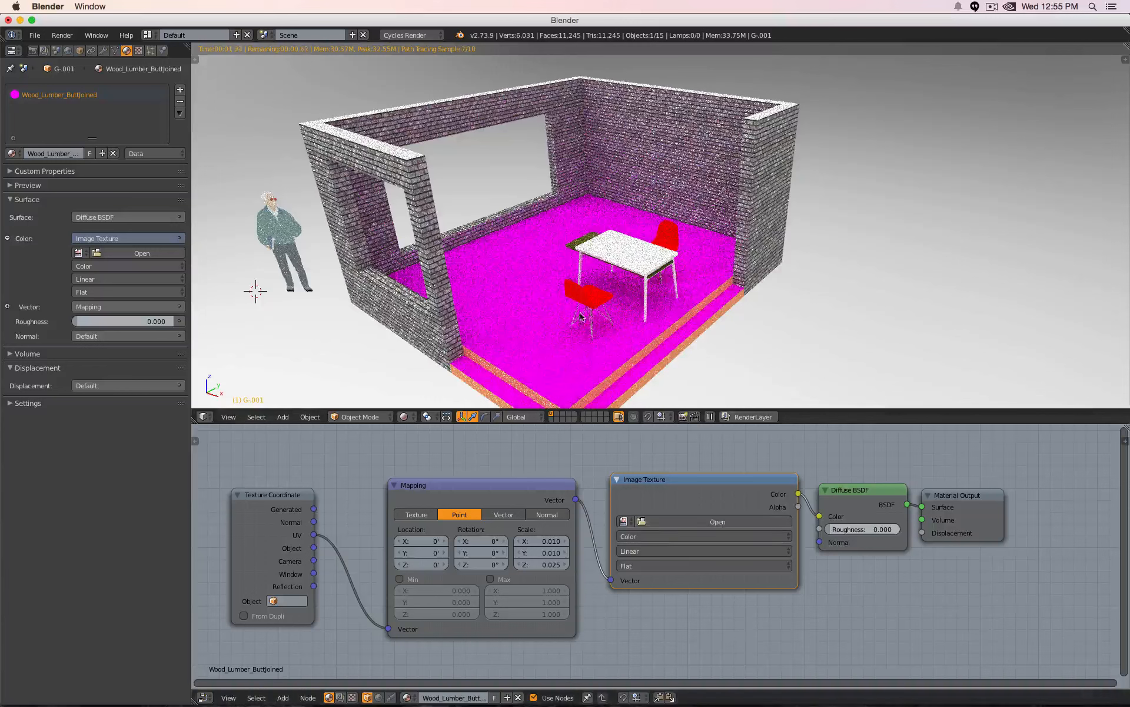
{"action": "left_click", "coordinate": [691, 522]}
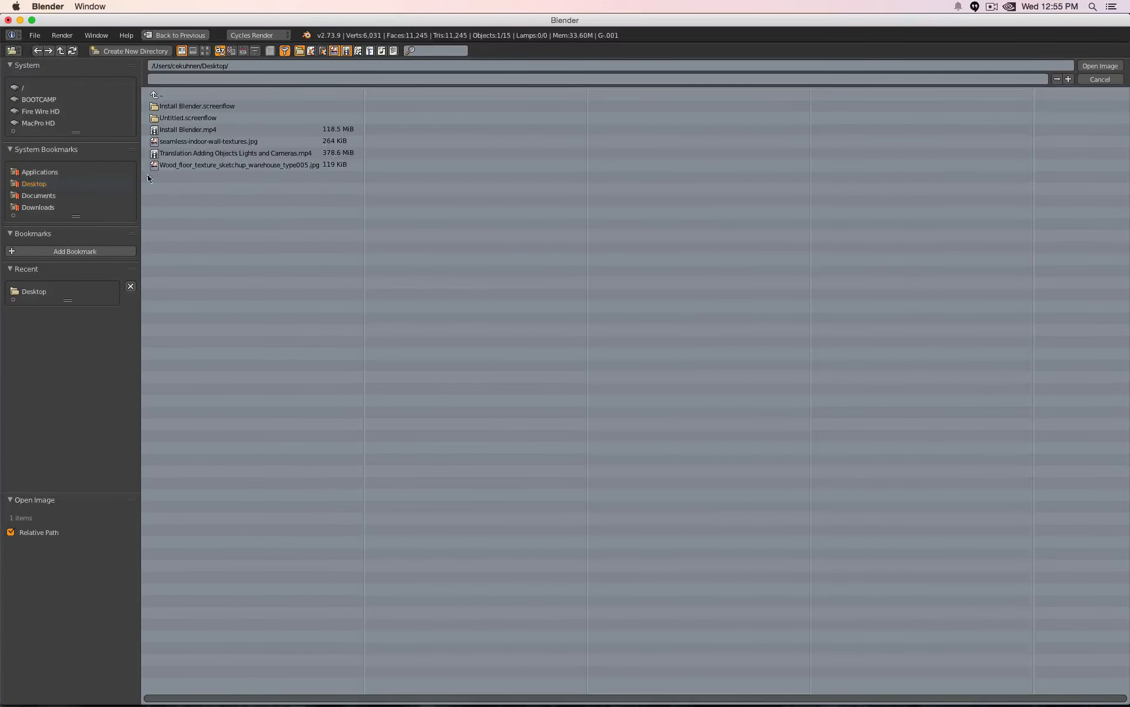
{"action": "left_click", "coordinate": [189, 166]}
{"action": "left_click", "coordinate": [1101, 65]}
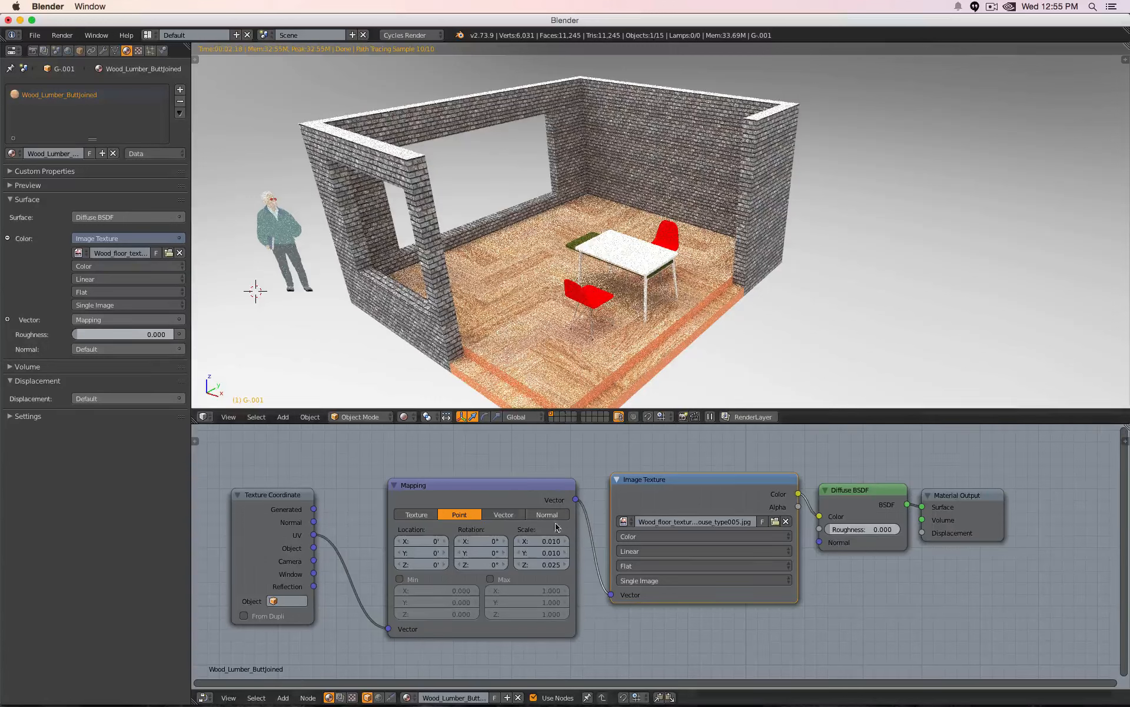
Set the floor material's Mapping scale to 0.05 in X and Y.
{"action": "left_click", "coordinate": [541, 541]}
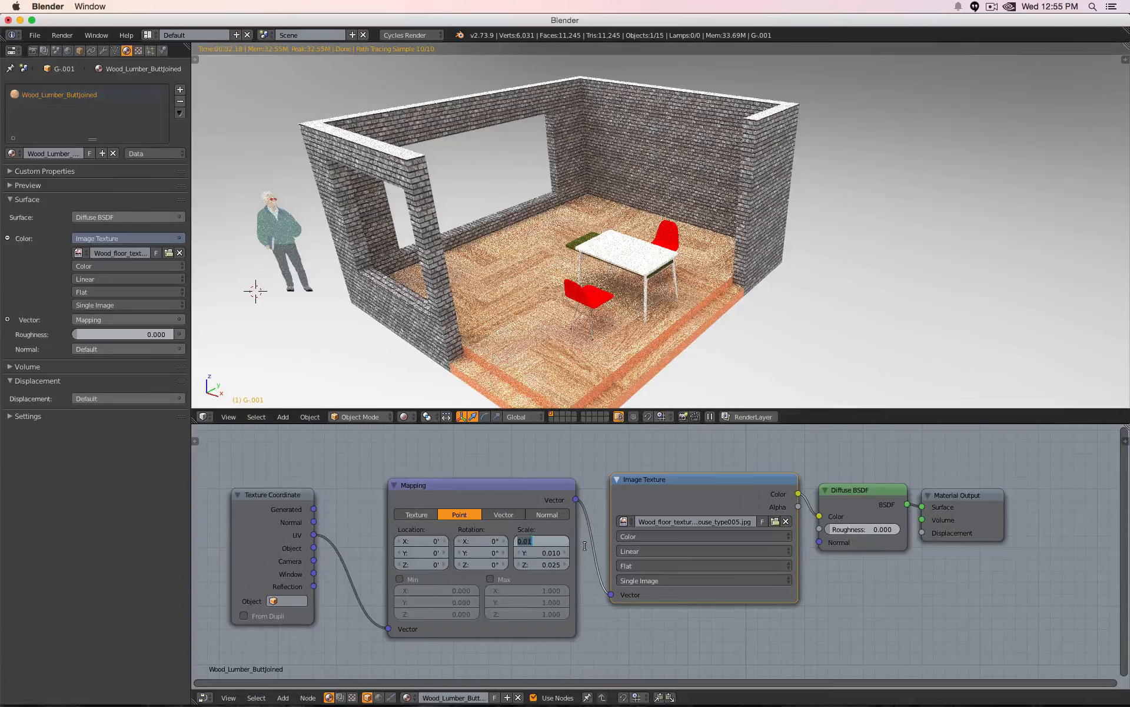
{"action": "key", "text": "BackSpace"}
{"action": "type", "text": ".05"}
{"action": "key", "text": "Tab"}
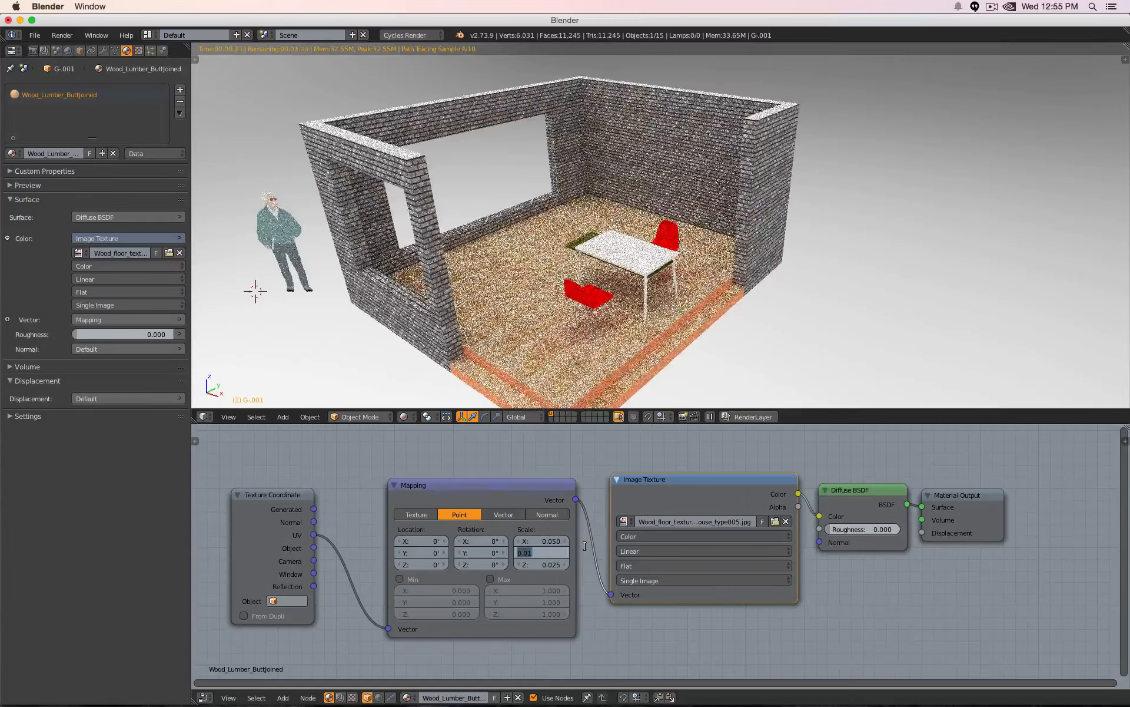
{"action": "type", "text": ".05"}
{"action": "key", "text": "Return"}
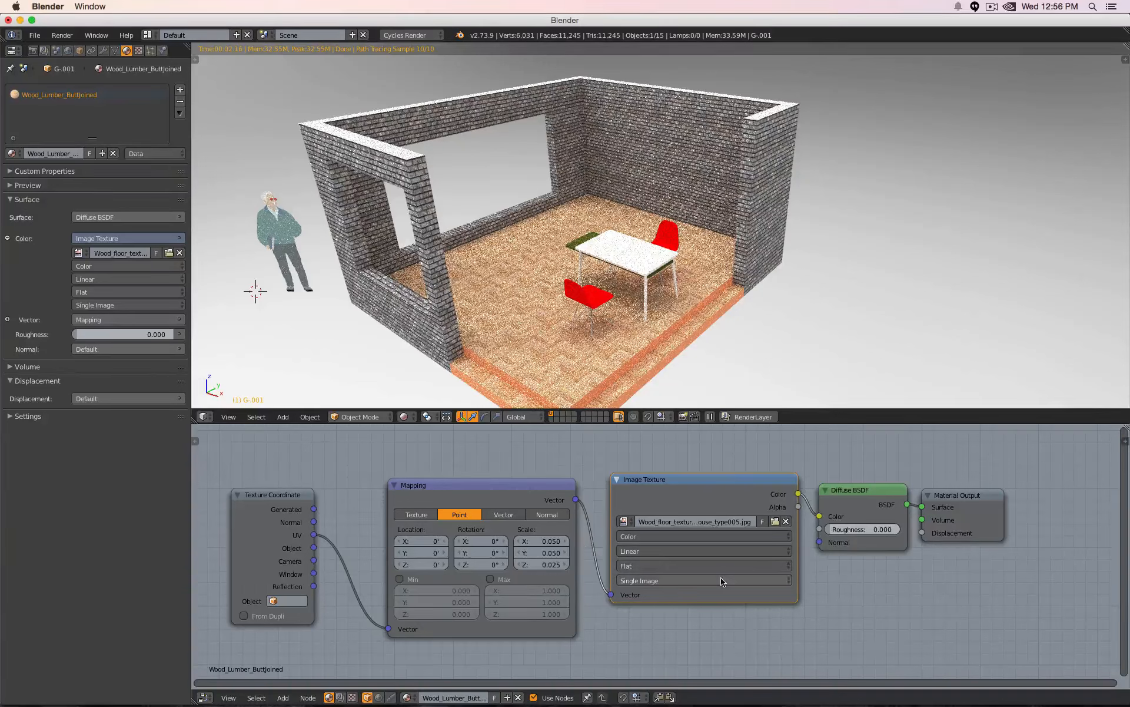
Select the brick wall and replace its Brick_Tumbled material's image with seamless-indoor-wall-textures.jpg from the Desktop.
{"action": "right_click", "coordinate": [330, 190]}
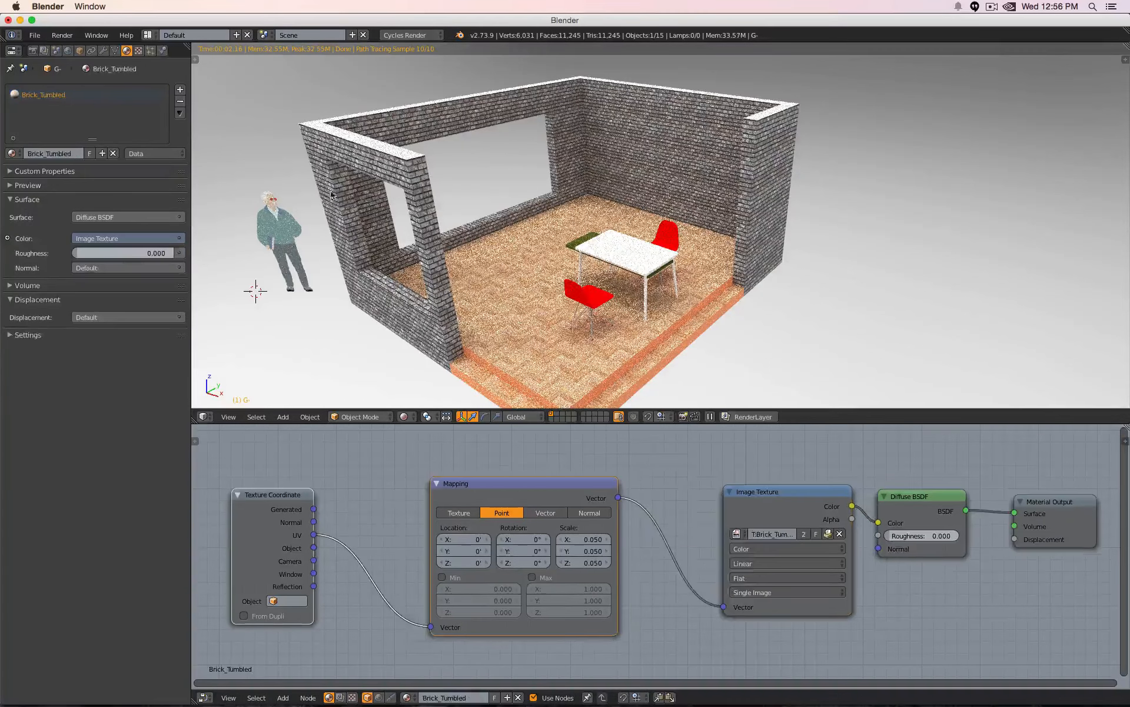
{"action": "left_click", "coordinate": [840, 533]}
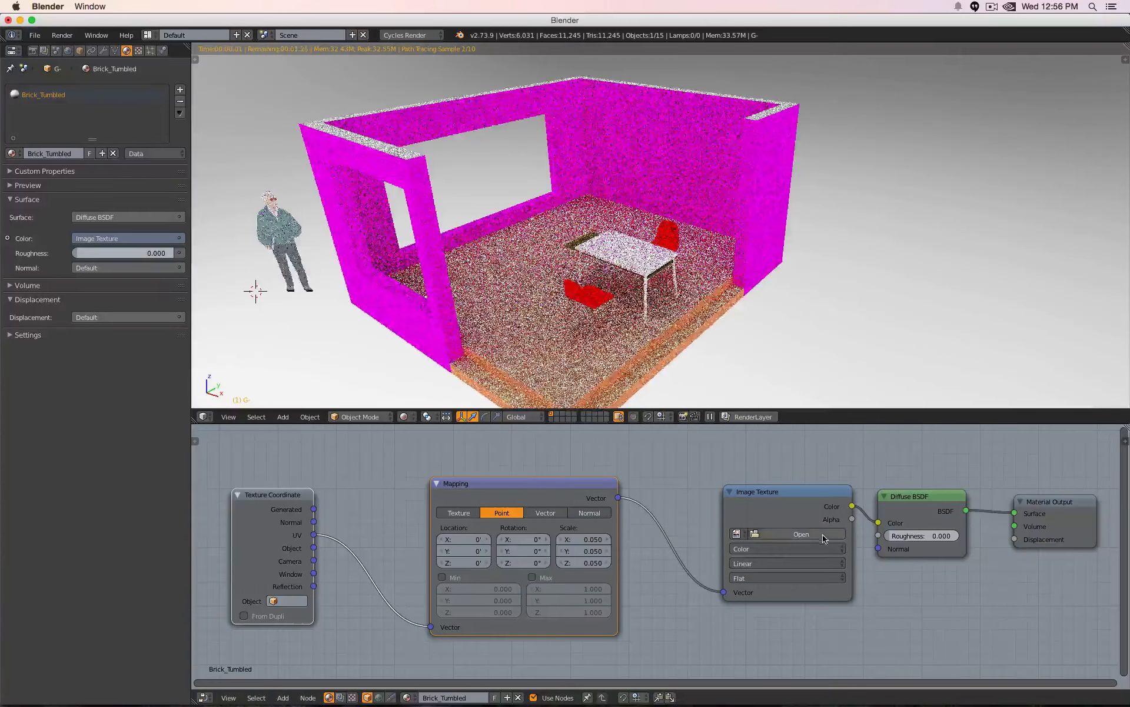
{"action": "left_click", "coordinate": [825, 535]}
{"action": "left_click", "coordinate": [36, 184]}
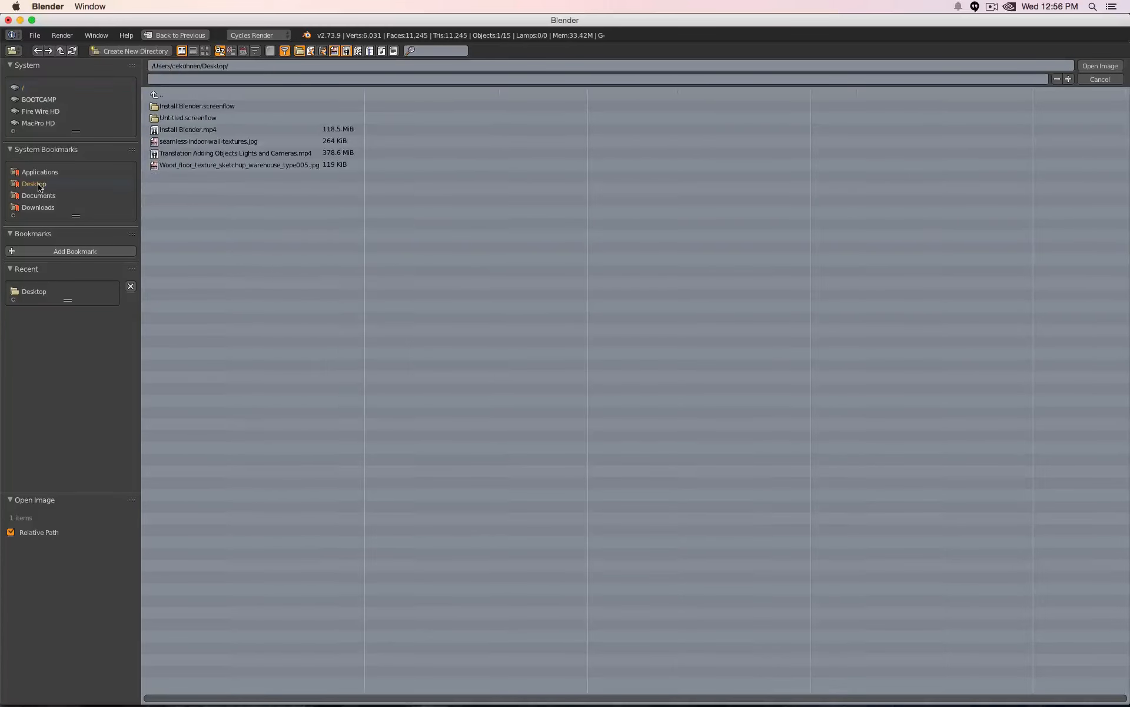
{"action": "left_click", "coordinate": [206, 141]}
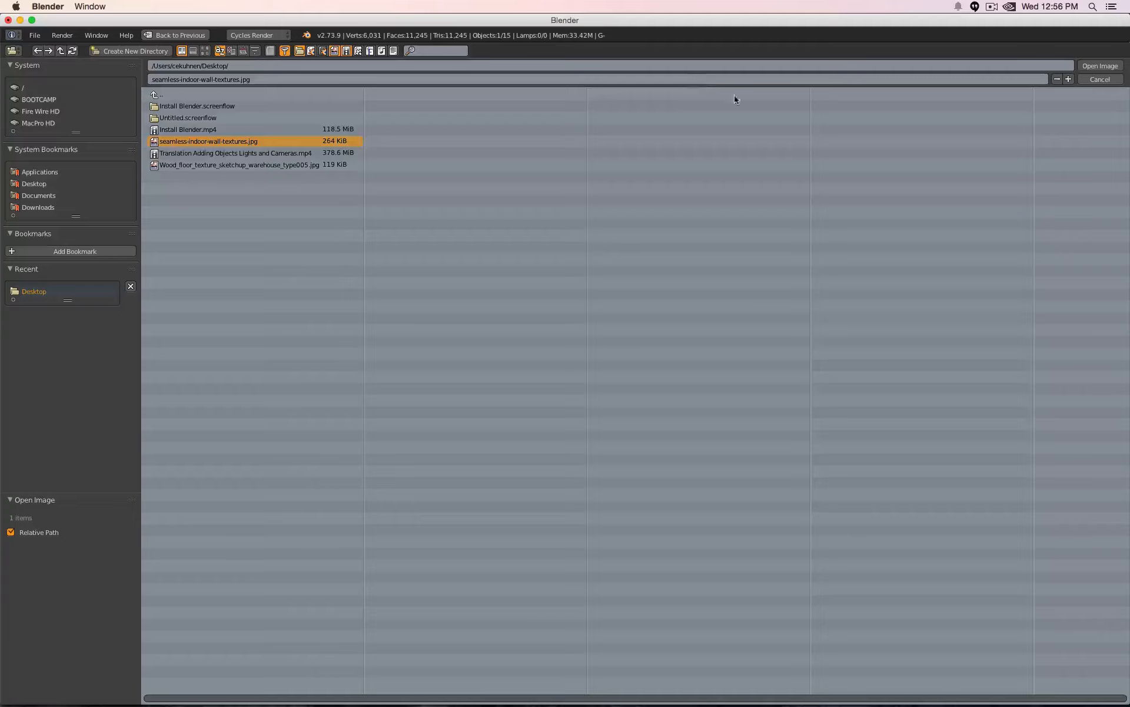
{"action": "left_click", "coordinate": [1100, 65]}
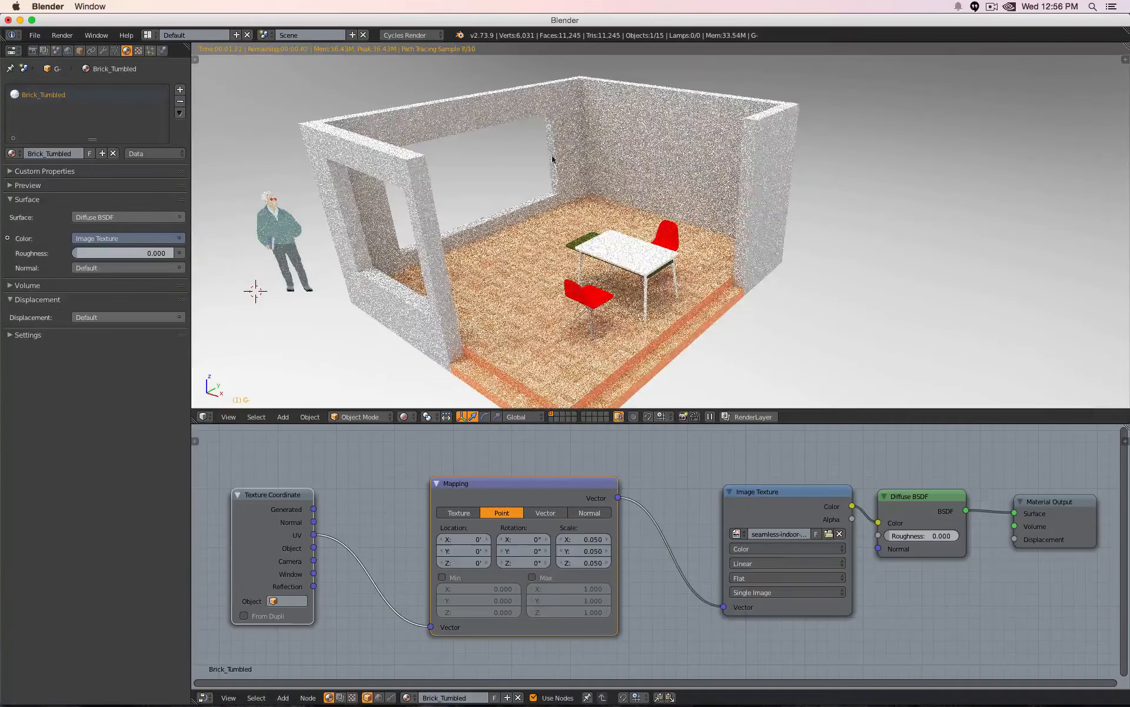
Examine the wall's plaster texture up close from the front and at an angle, and set the viewport to solid shading.
{"action": "key", "text": "KP_1"}
{"action": "scroll", "coordinate": [417, 180], "scroll_direction": "up", "scroll_amount": 4}
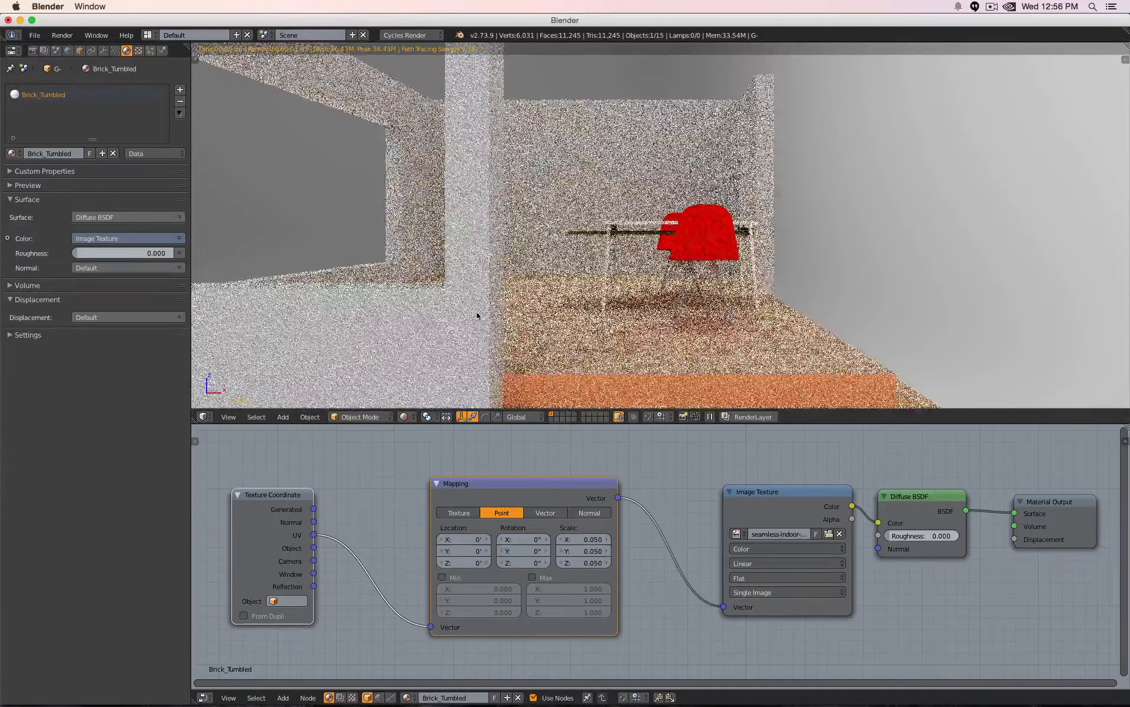
{"action": "scroll", "coordinate": [469, 316], "scroll_direction": "up", "scroll_amount": 4}
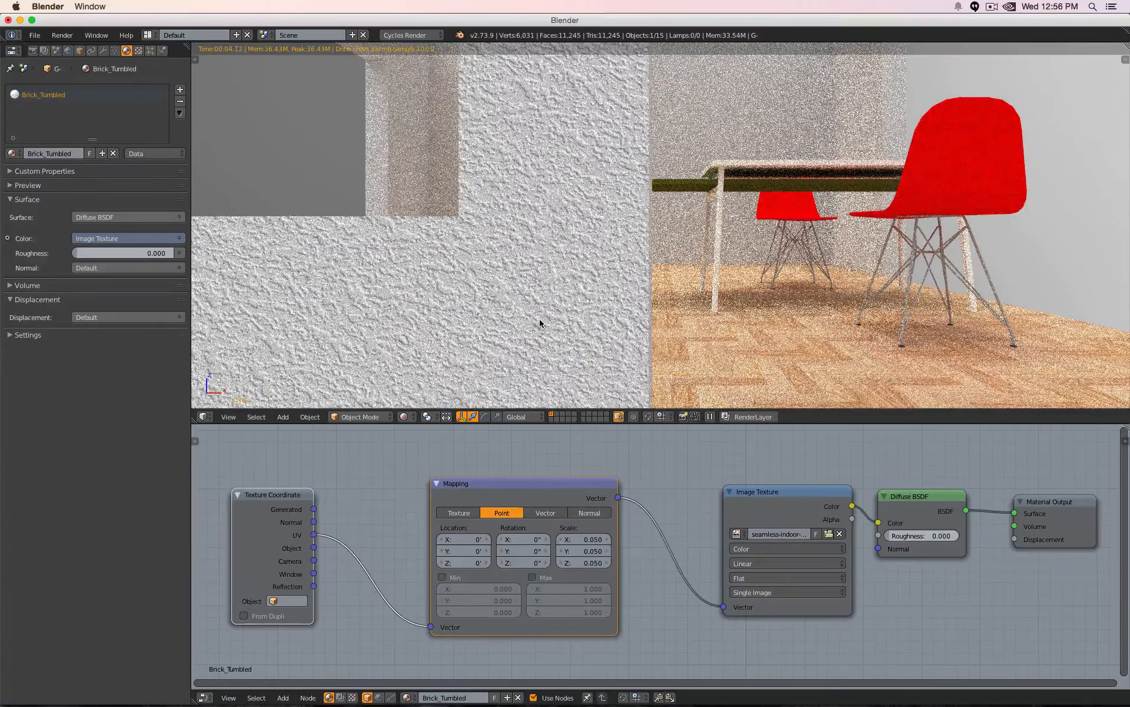
{"action": "scroll", "coordinate": [540, 324], "scroll_direction": "down", "scroll_amount": 8}
{"action": "scroll", "coordinate": [540, 323], "scroll_direction": "up", "scroll_amount": 2}
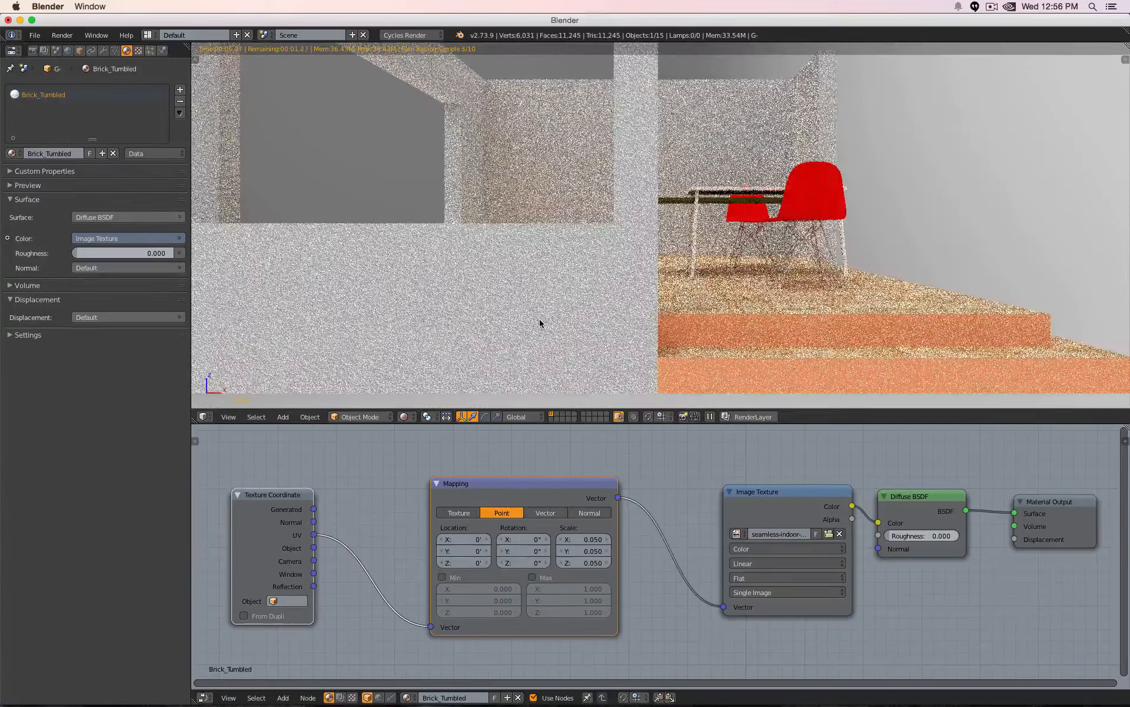
{"action": "scroll", "coordinate": [540, 323], "scroll_direction": "up", "scroll_amount": 4}
{"action": "scroll", "coordinate": [540, 323], "scroll_direction": "down", "scroll_amount": 5}
{"action": "middle_click_drag", "start_coordinate": [777, 203], "coordinate": [734, 249]}
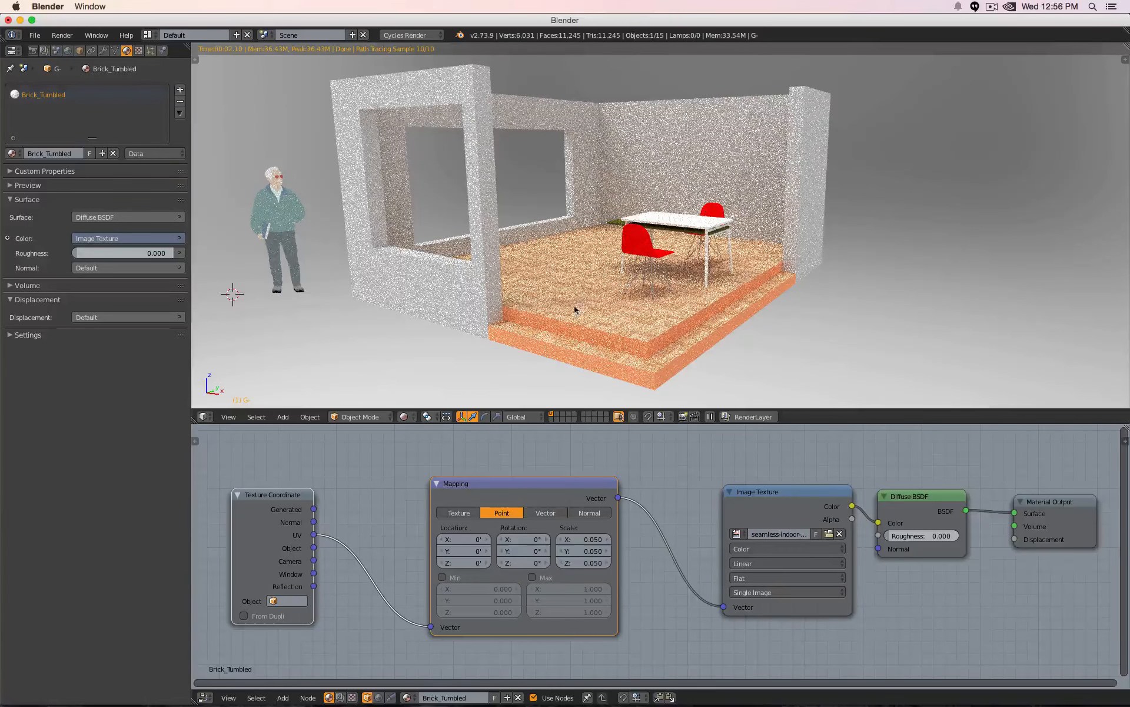
{"action": "key", "text": "z"}
{"action": "key", "text": "z"}
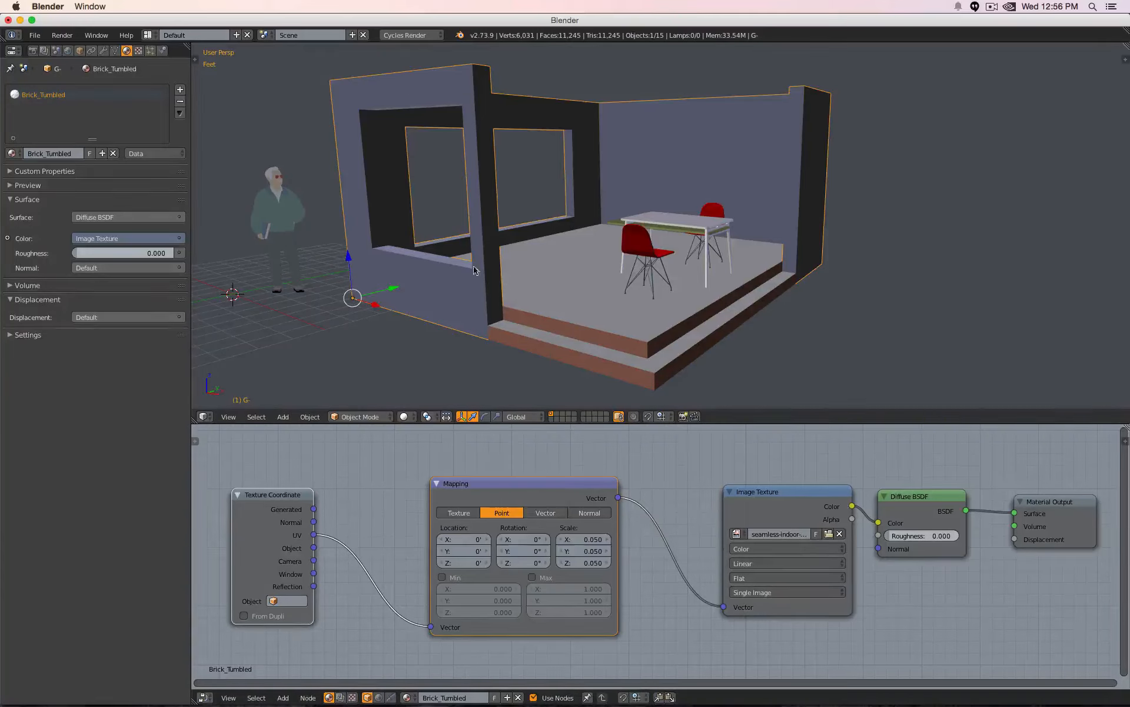
Switch to Chrome and narrow the seamless wall texture image search to stone.
{"action": "left_click", "coordinate": [316, 681]}
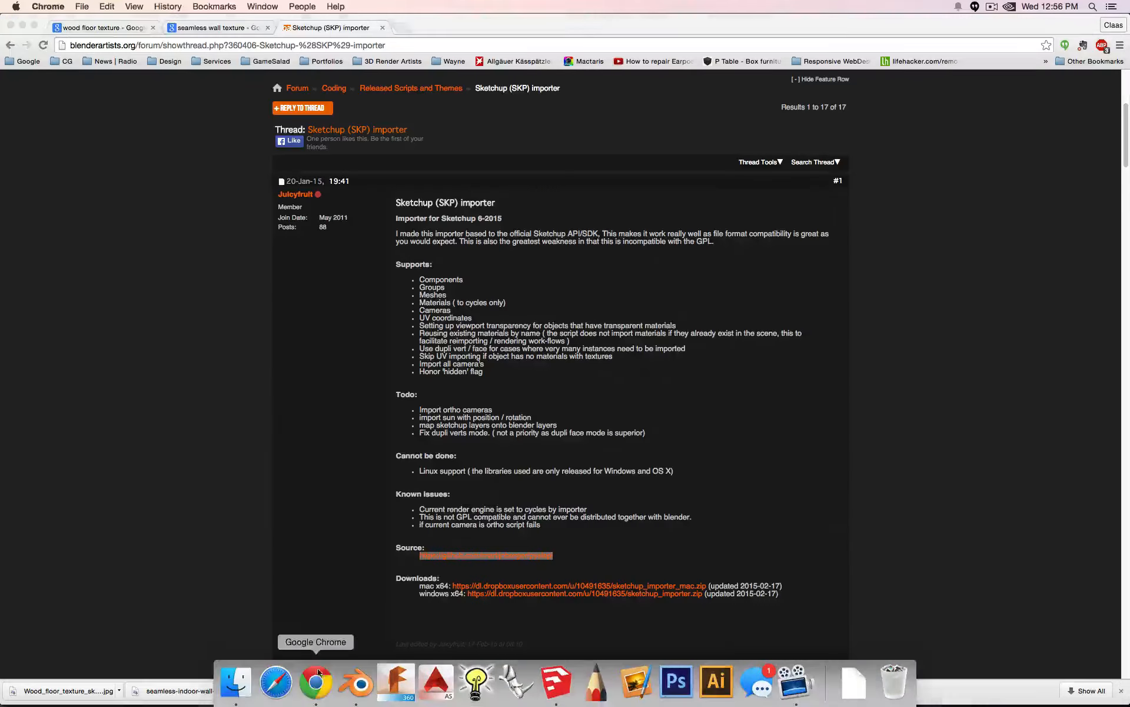
{"action": "left_click", "coordinate": [210, 27]}
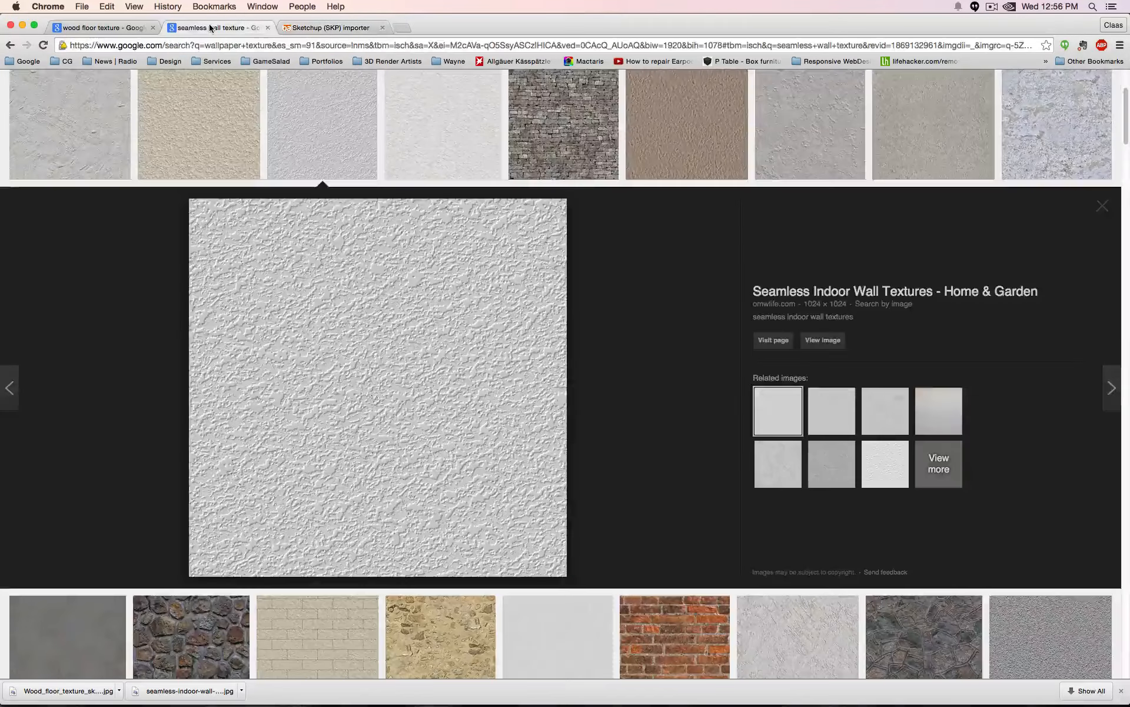
{"action": "scroll", "coordinate": [284, 254], "scroll_direction": "up", "scroll_amount": 3}
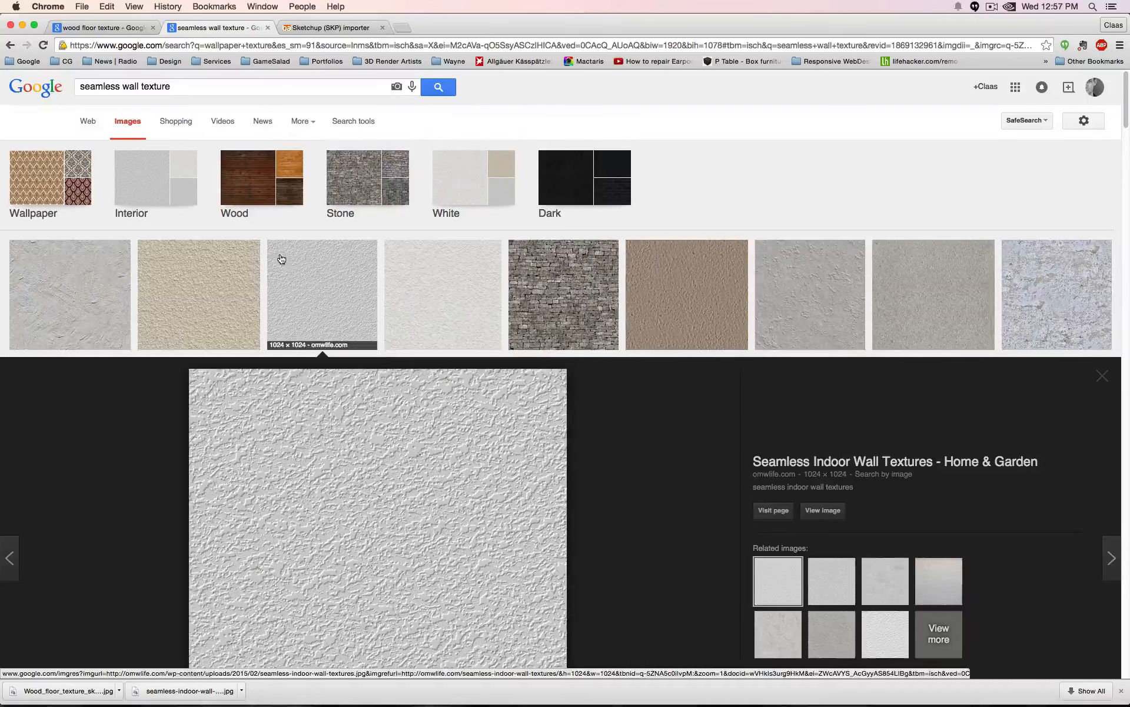
{"action": "left_click", "coordinate": [352, 170]}
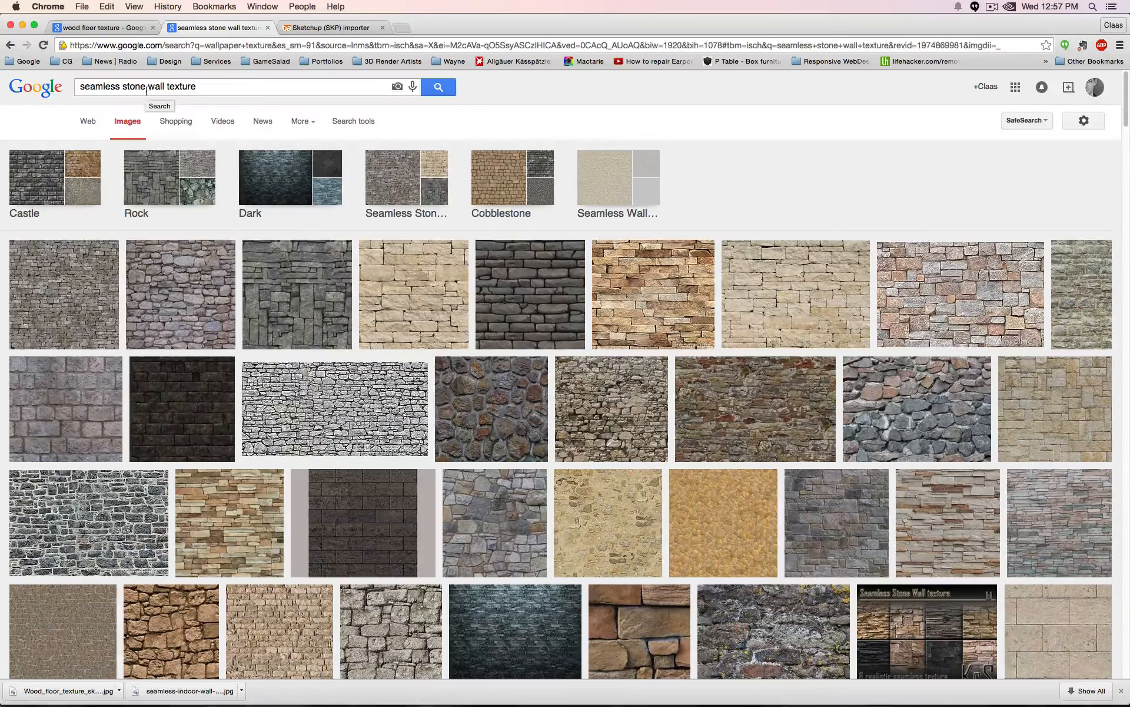
Open the beige and brown stacked-stone texture from freeseamlesstexture.blogspot.com and save it as canjiquinha.jpg.
{"action": "scroll", "coordinate": [345, 385], "scroll_direction": "down", "scroll_amount": 3}
{"action": "scroll", "coordinate": [346, 385], "scroll_direction": "down", "scroll_amount": 1}
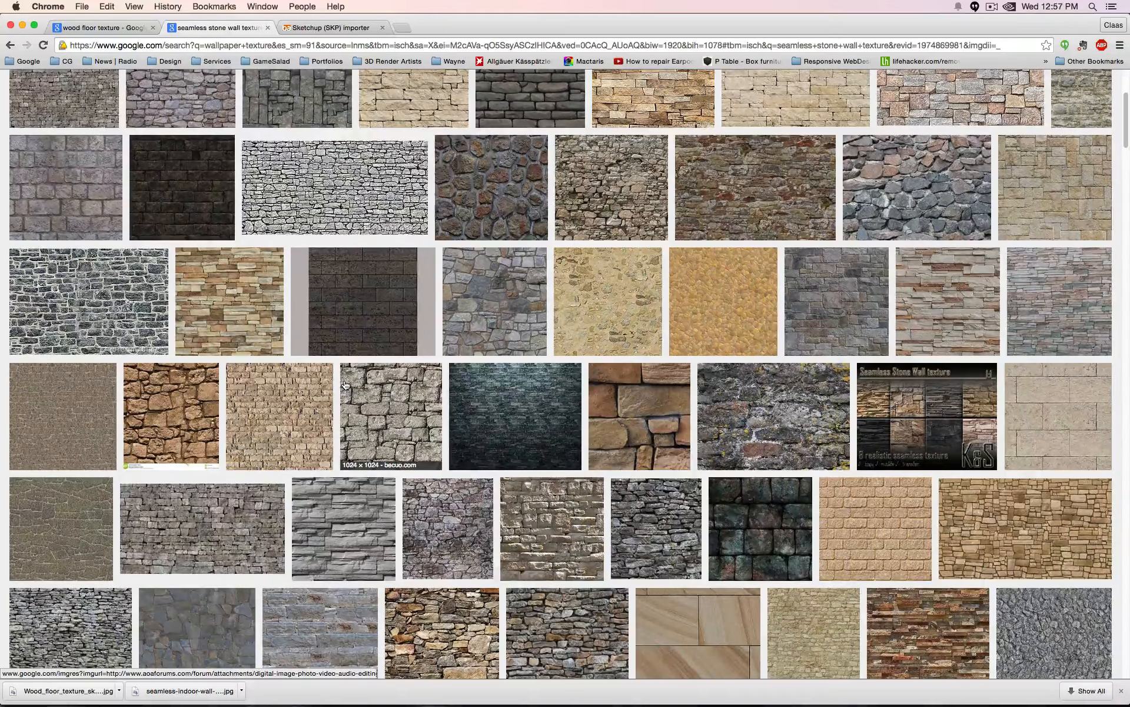
{"action": "left_click", "coordinate": [211, 302]}
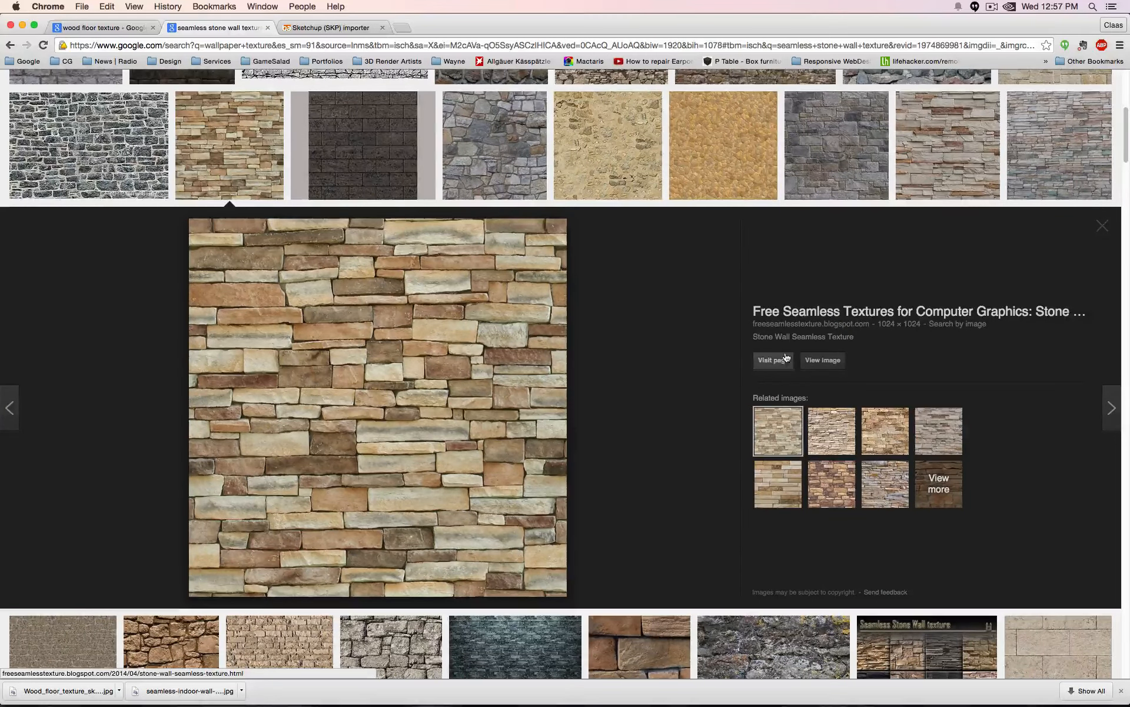
{"action": "right_click", "coordinate": [376, 322]}
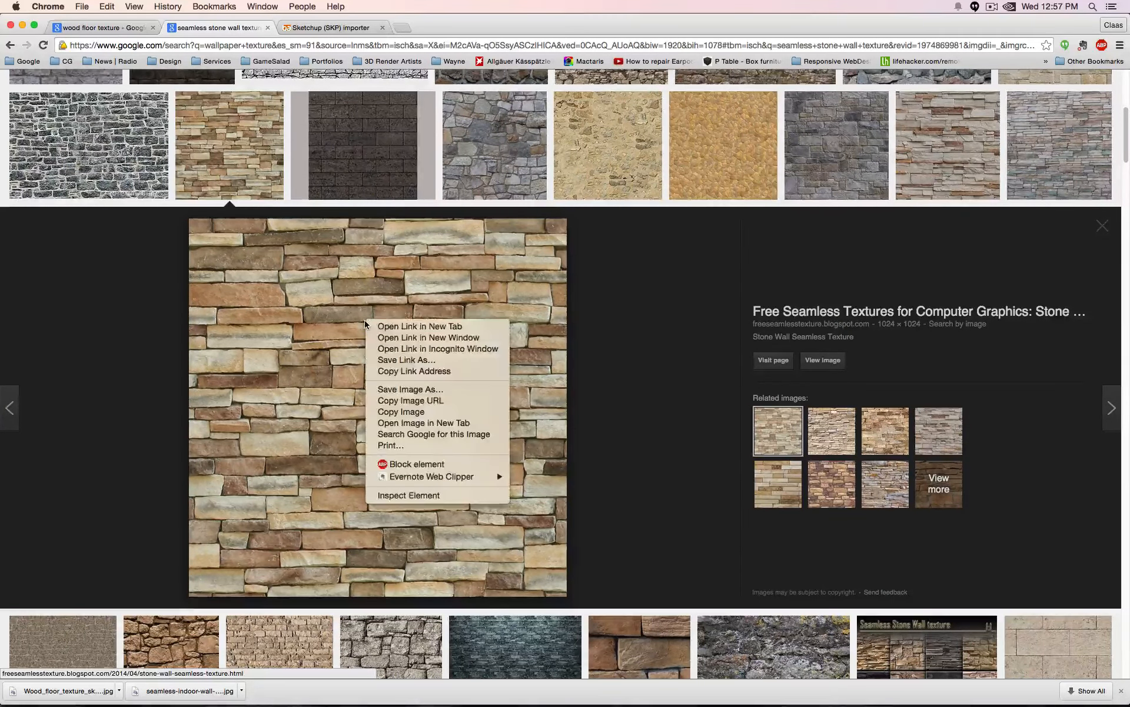
{"action": "left_click", "coordinate": [453, 388]}
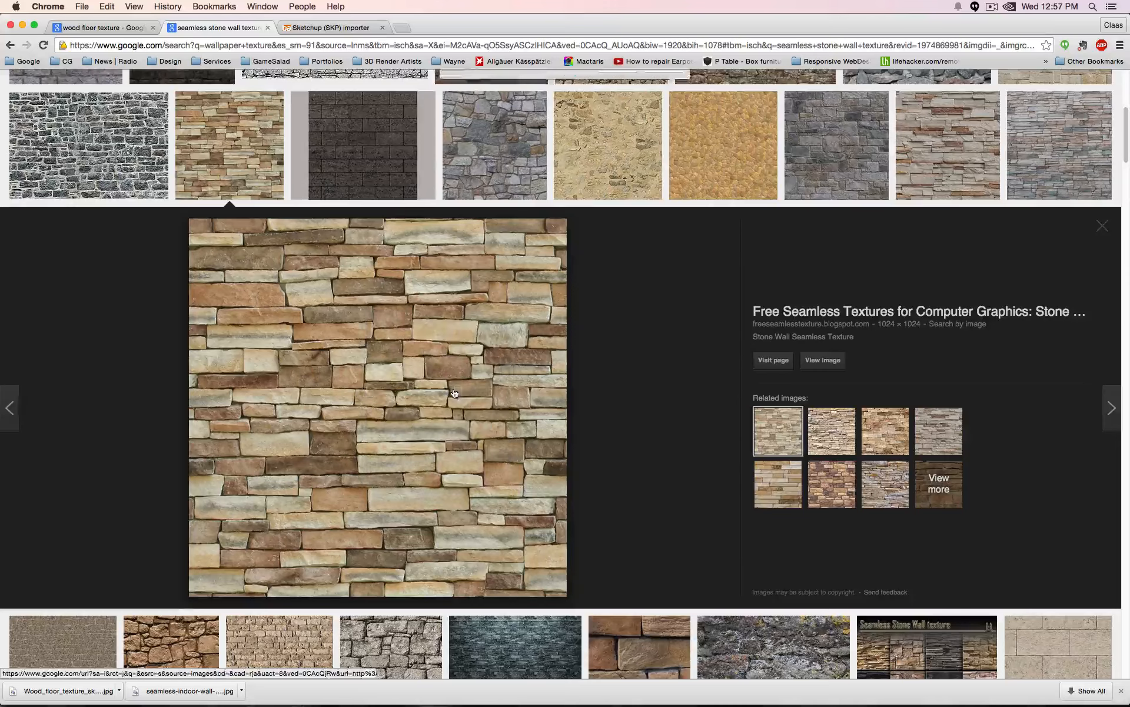
{"action": "left_click", "coordinate": [669, 157]}
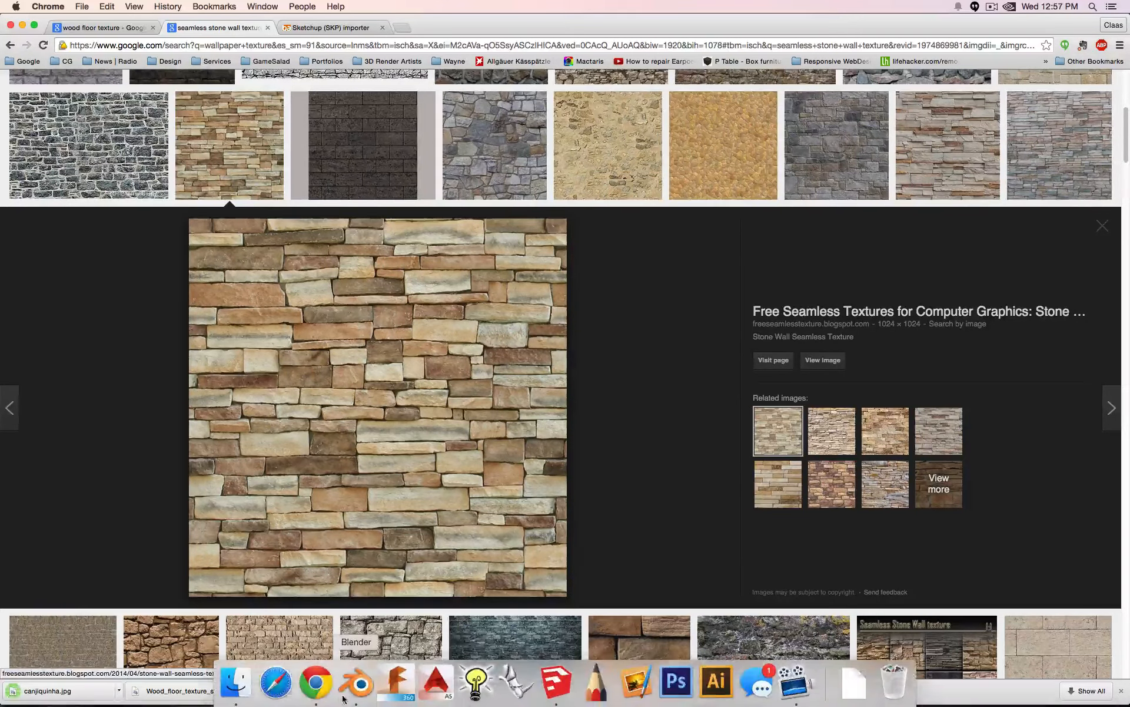
Switch back to Blender, put the wall object in Edit Mode and select its entire mesh.
{"action": "left_click", "coordinate": [356, 683]}
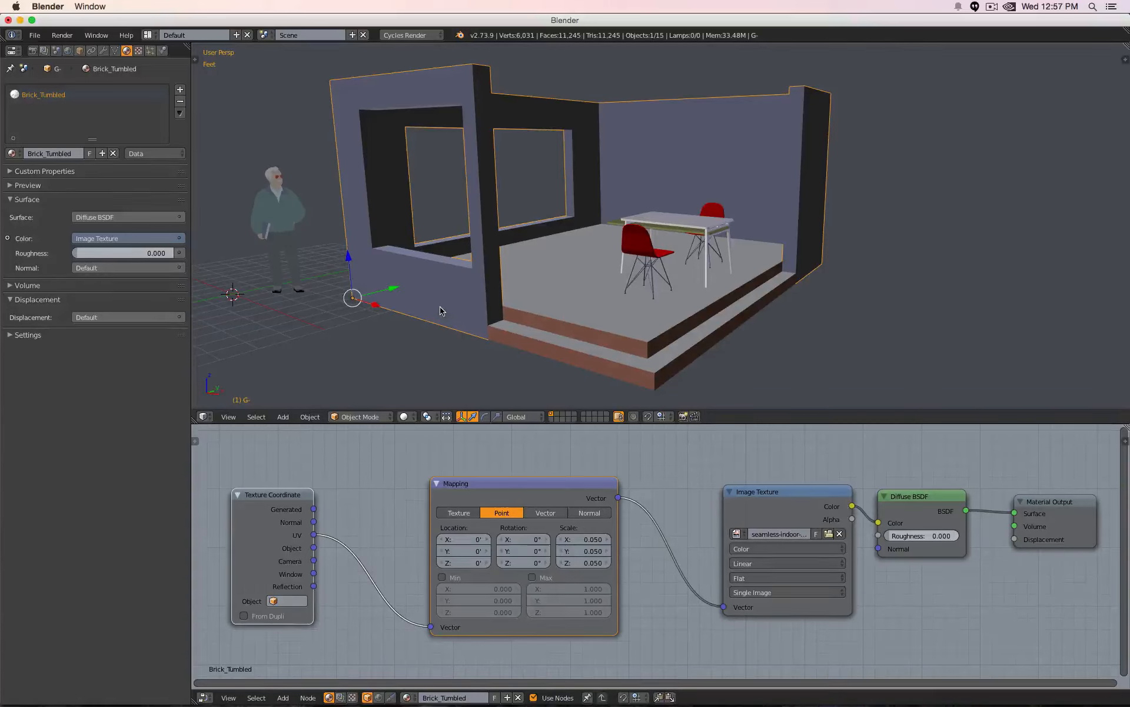
{"action": "left_click", "coordinate": [357, 418]}
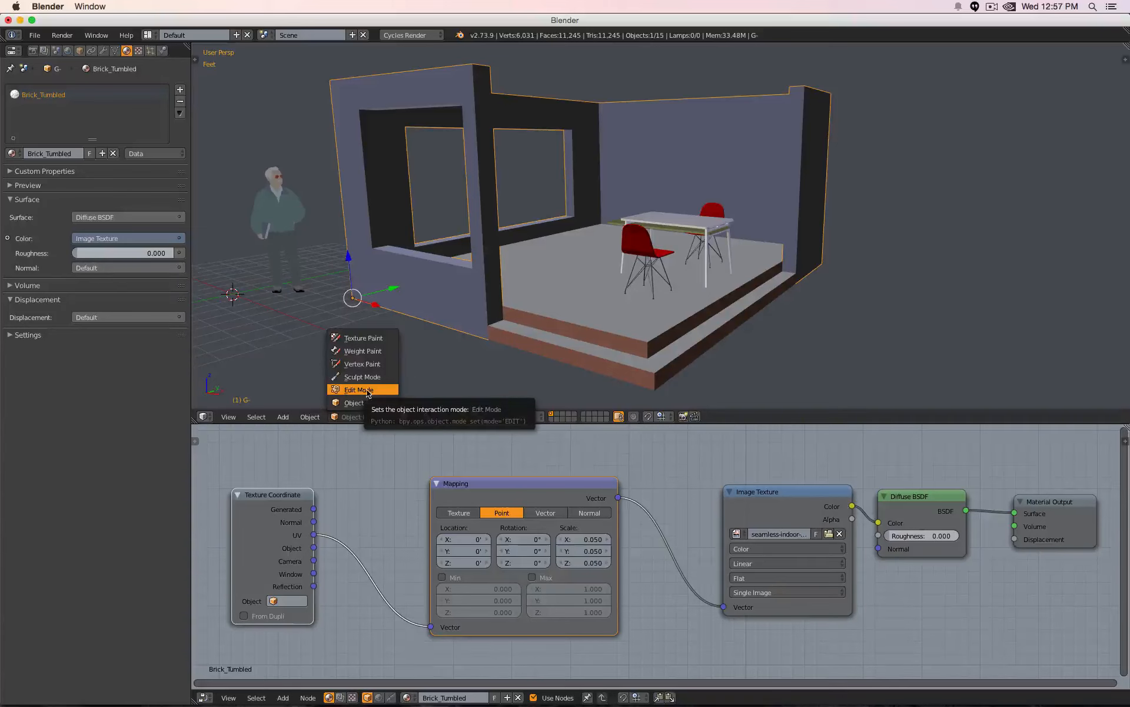
{"action": "left_click", "coordinate": [366, 390]}
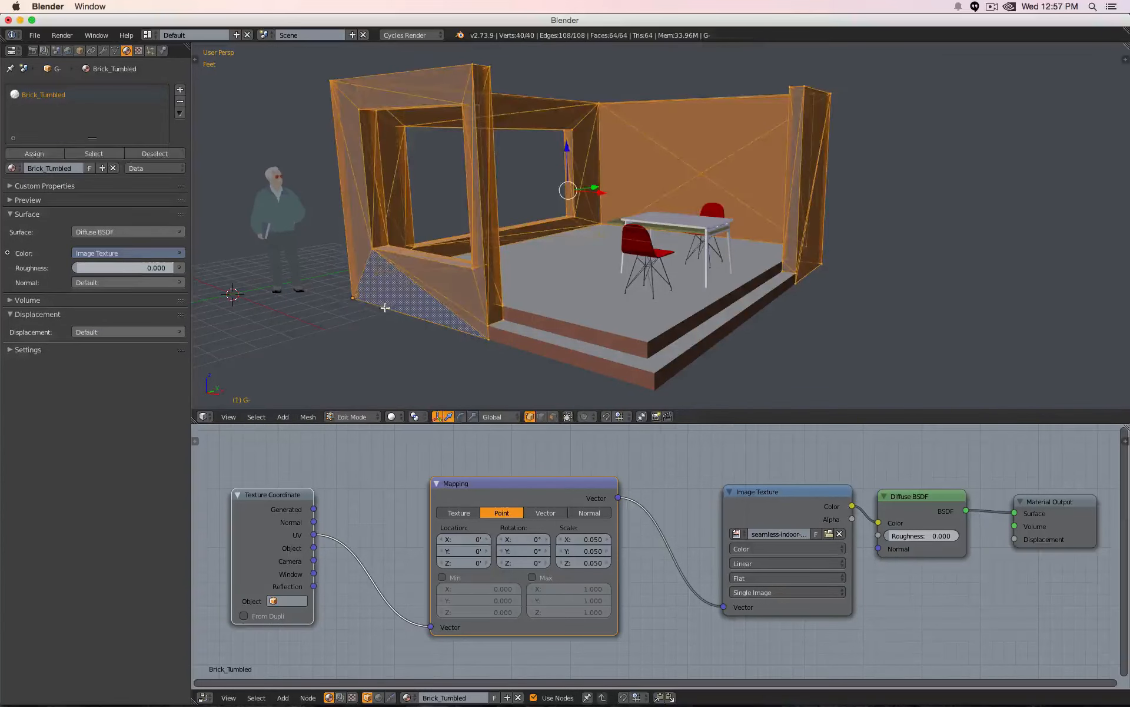
{"action": "key", "text": "a"}
{"action": "key", "text": "a"}
{"action": "key", "text": "a"}
{"action": "key", "text": "a"}
{"action": "key", "text": "a"}
{"action": "key", "text": "a"}
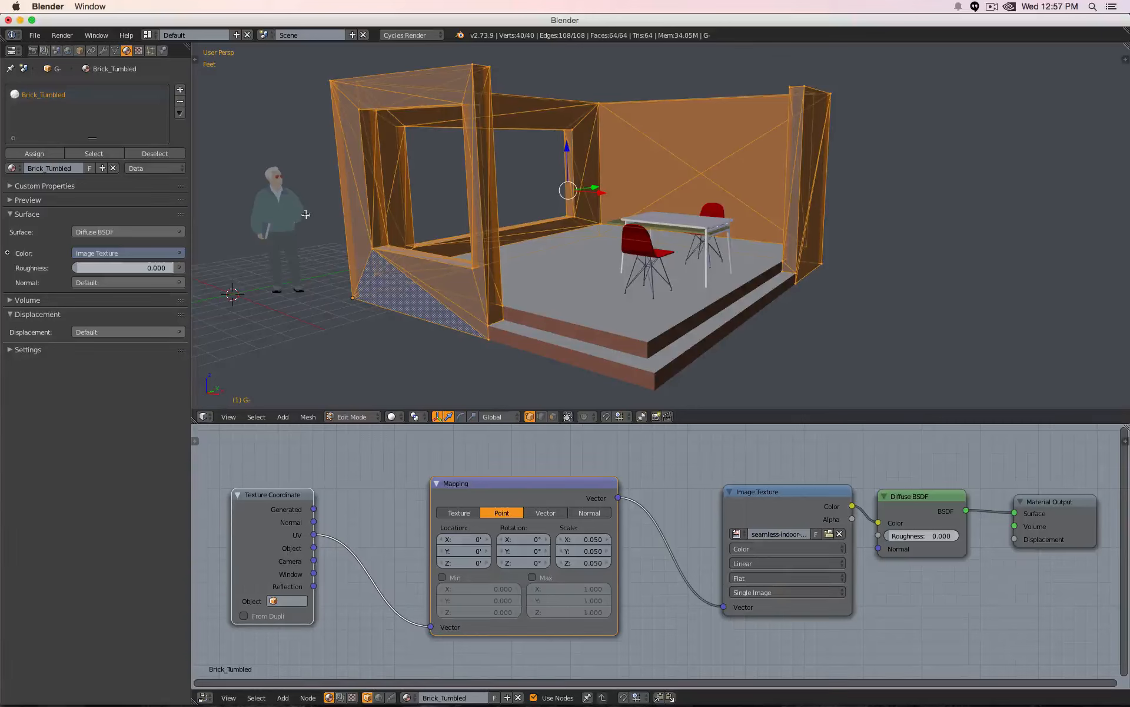
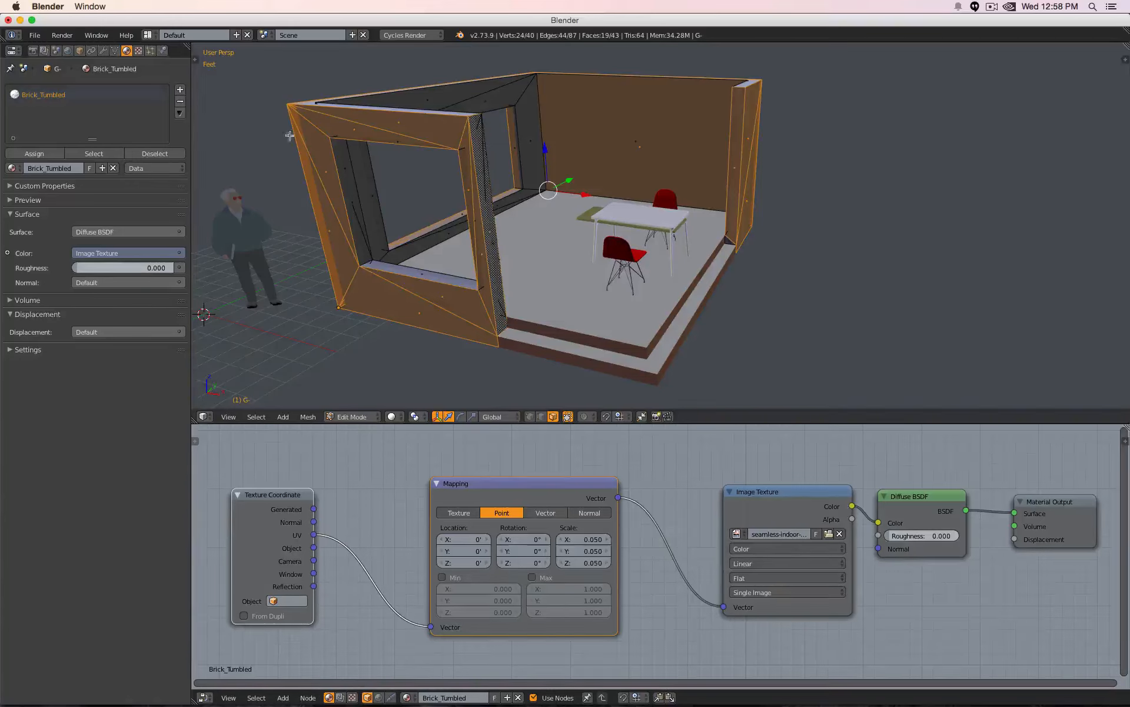
Add a second material slot holding Brick_Tumbled, assign it to the wall's selected faces and return to Object Mode.
{"action": "left_click", "coordinate": [180, 91]}
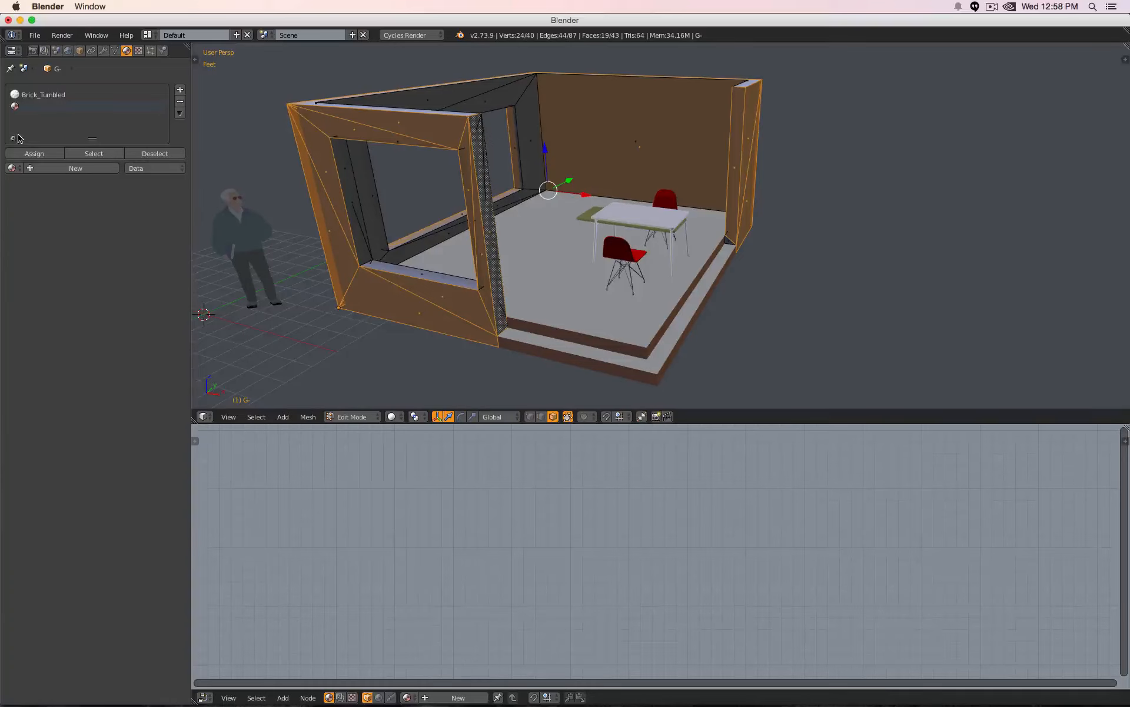
{"action": "left_click", "coordinate": [12, 168]}
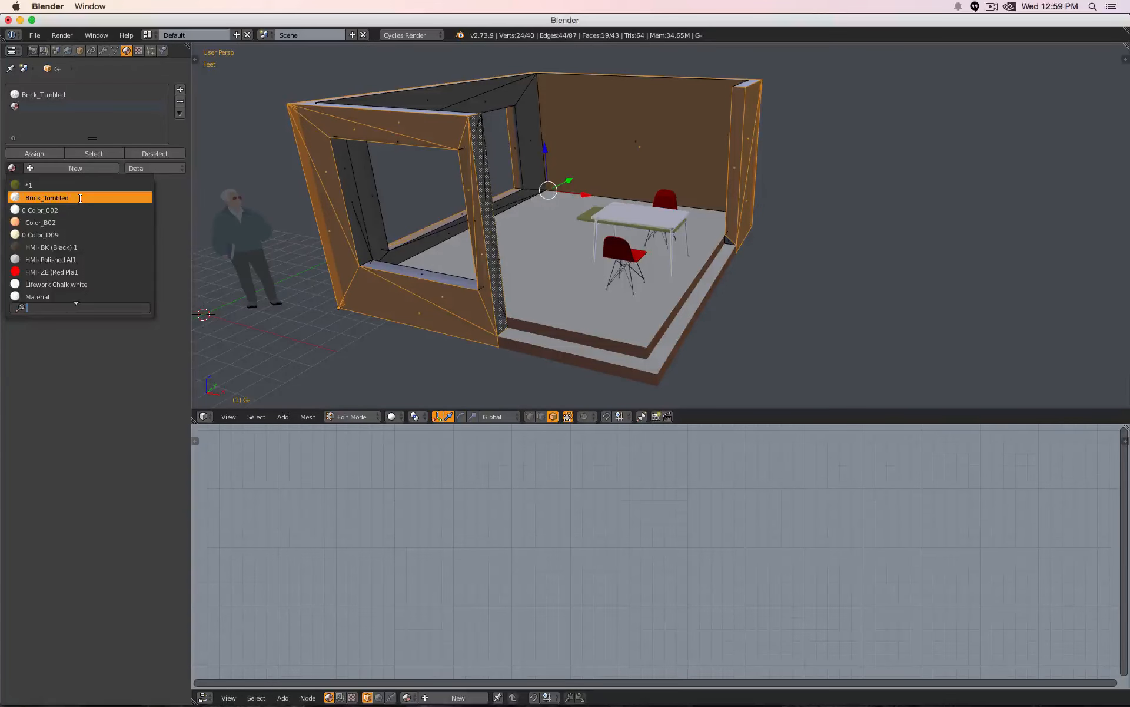
{"action": "left_click", "coordinate": [80, 198]}
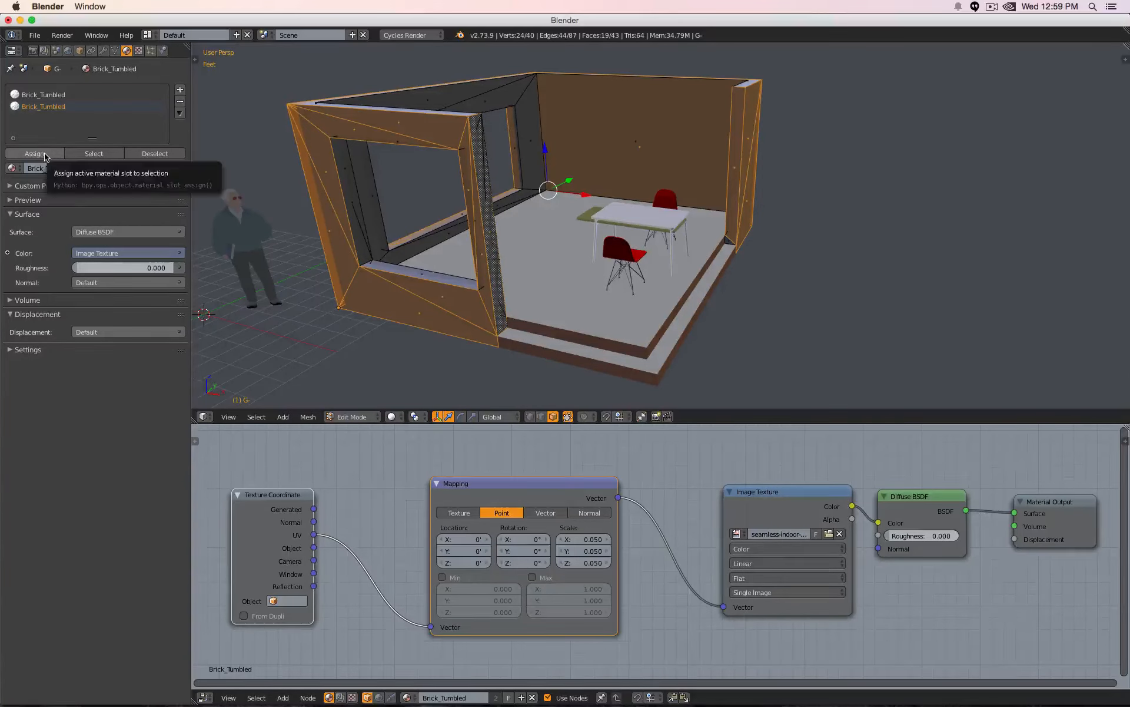
{"action": "left_click", "coordinate": [37, 153]}
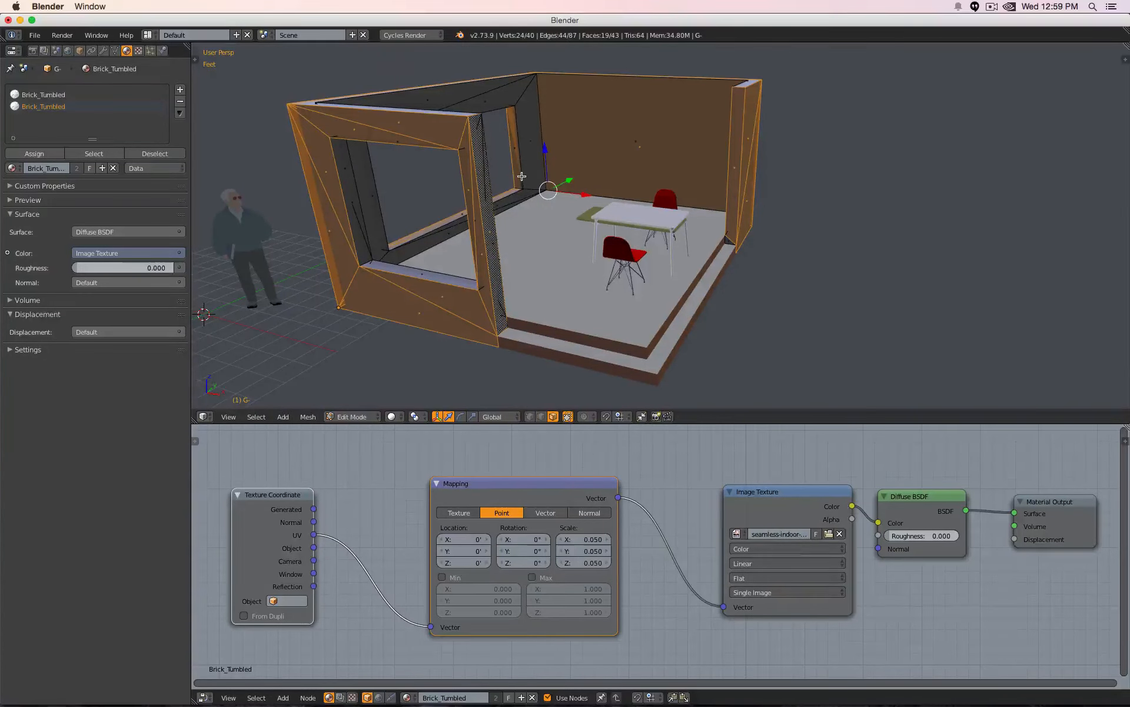
{"action": "key", "text": "Tab"}
{"action": "mouse_move", "coordinate": [558, 245]}
{"action": "middle_mouse_down"}
{"action": "mouse_move", "coordinate": [525, 260]}
{"action": "mouse_move", "coordinate": [535, 284]}
{"action": "mouse_move", "coordinate": [419, 391]}
{"action": "middle_mouse_up"}
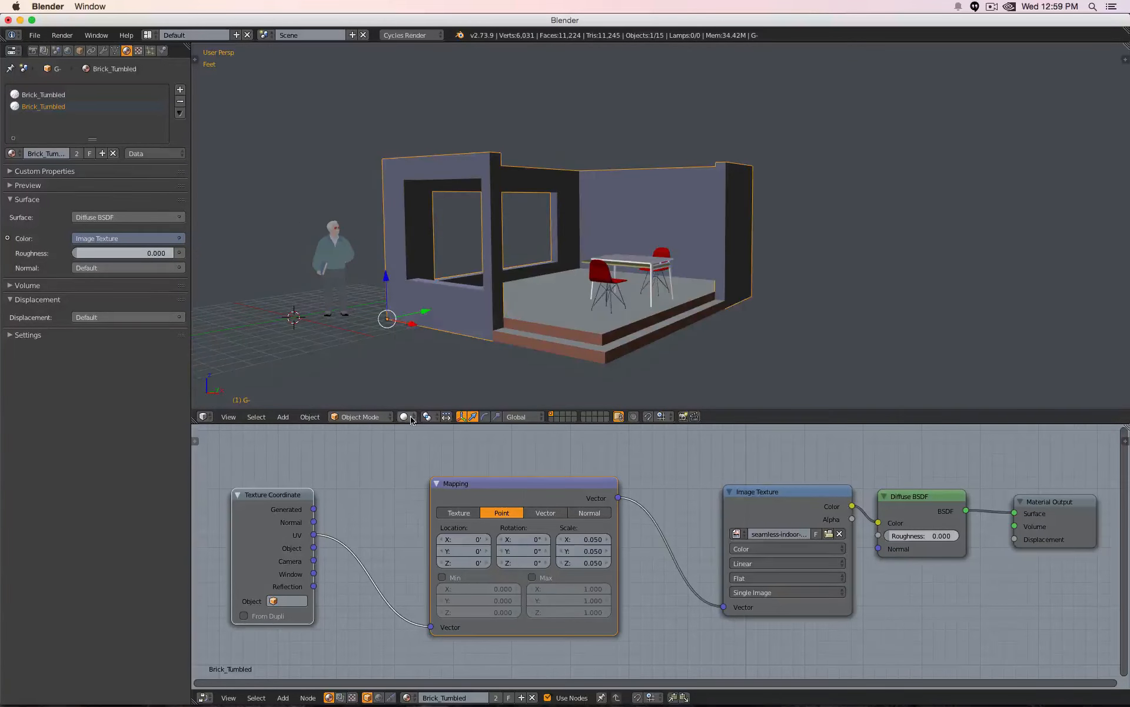
Show the 3D view in Rendered shading and make the second slot's Brick_Tumbled material a single-user copy.
{"action": "left_click", "coordinate": [413, 416]}
{"action": "left_click", "coordinate": [451, 338]}
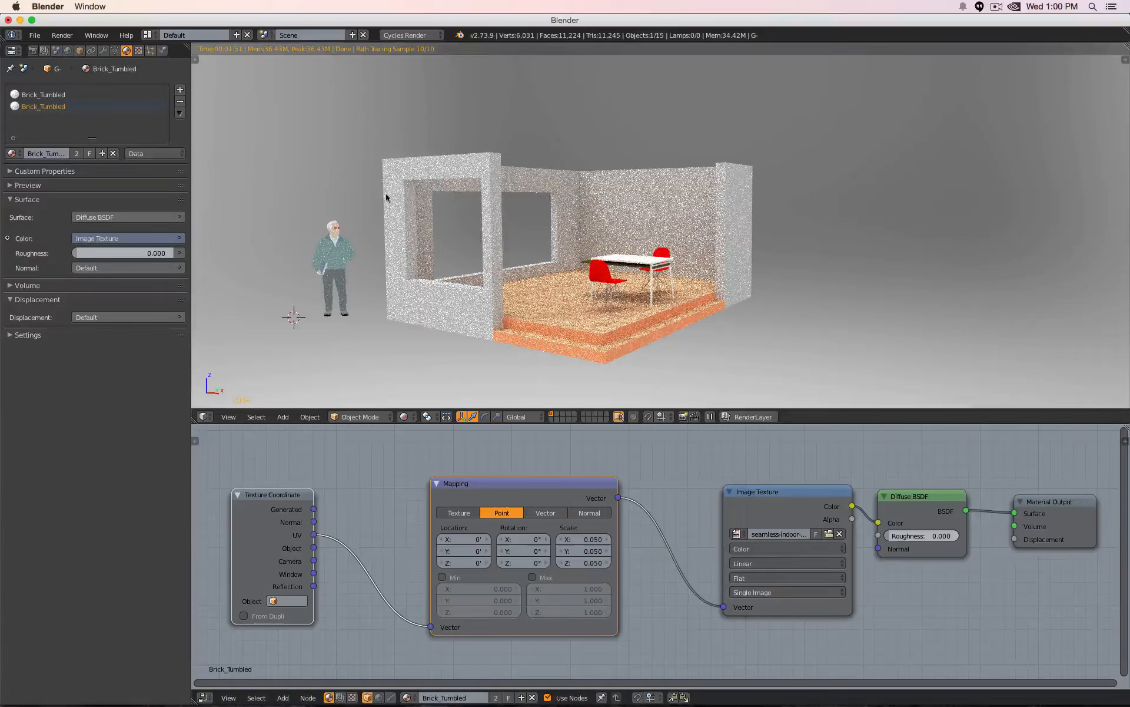
{"action": "left_click", "coordinate": [76, 155]}
{"action": "left_click", "coordinate": [88, 155]}
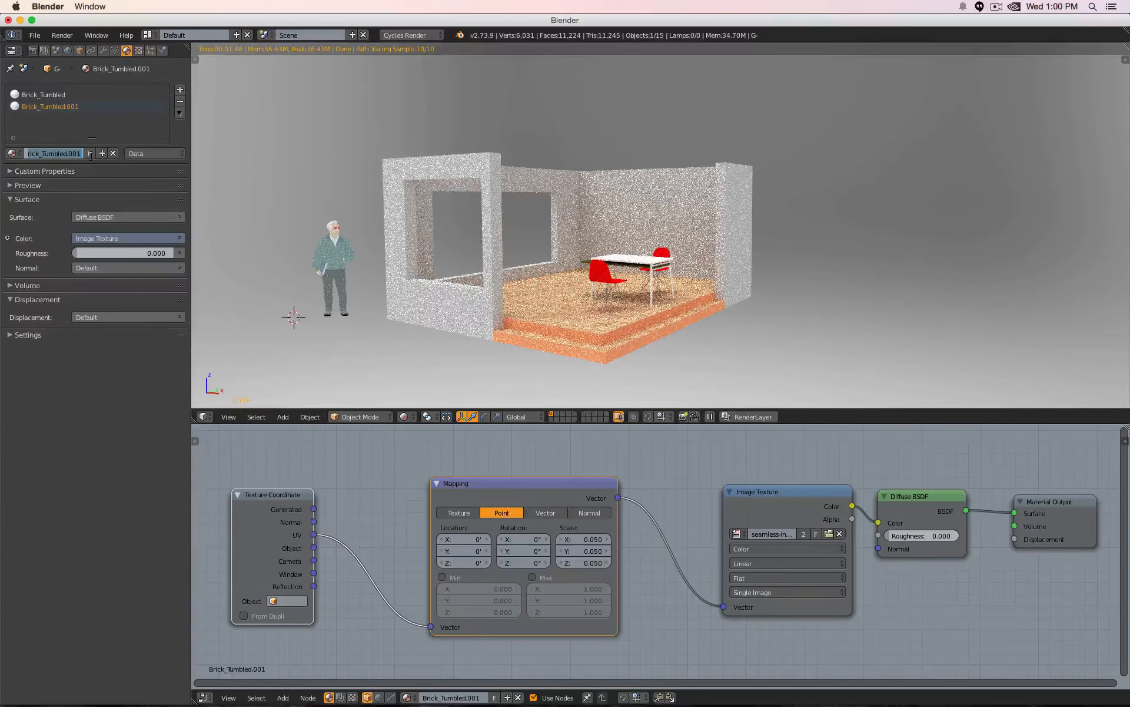
Rename the wall's copied second-slot material to Wall Outside.
{"action": "key", "text": "Right"}
{"action": "key", "text": "BackSpace"}
{"action": "key", "text": "BackSpace"}
{"action": "key", "text": "super+a"}
{"action": "type", "text": "Wal"}
{"action": "key", "text": "BackSpace"}
{"action": "key", "text": "BackSpace"}
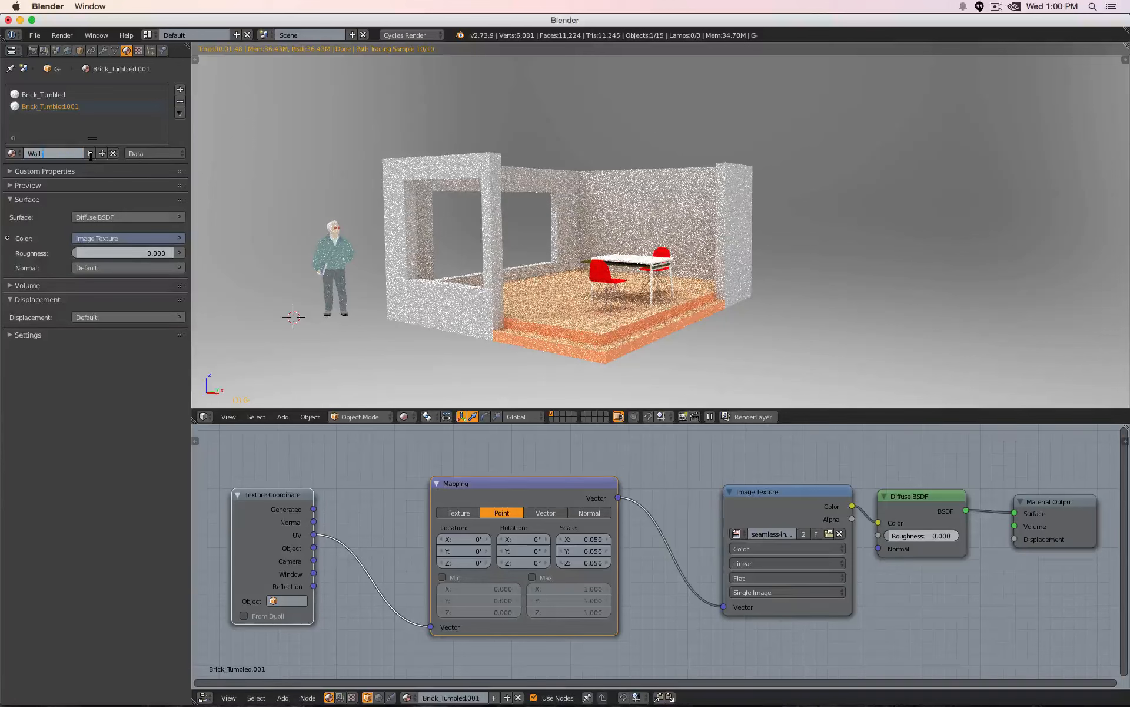
{"action": "type", "text": "Outside"}
{"action": "key", "text": "Return"}
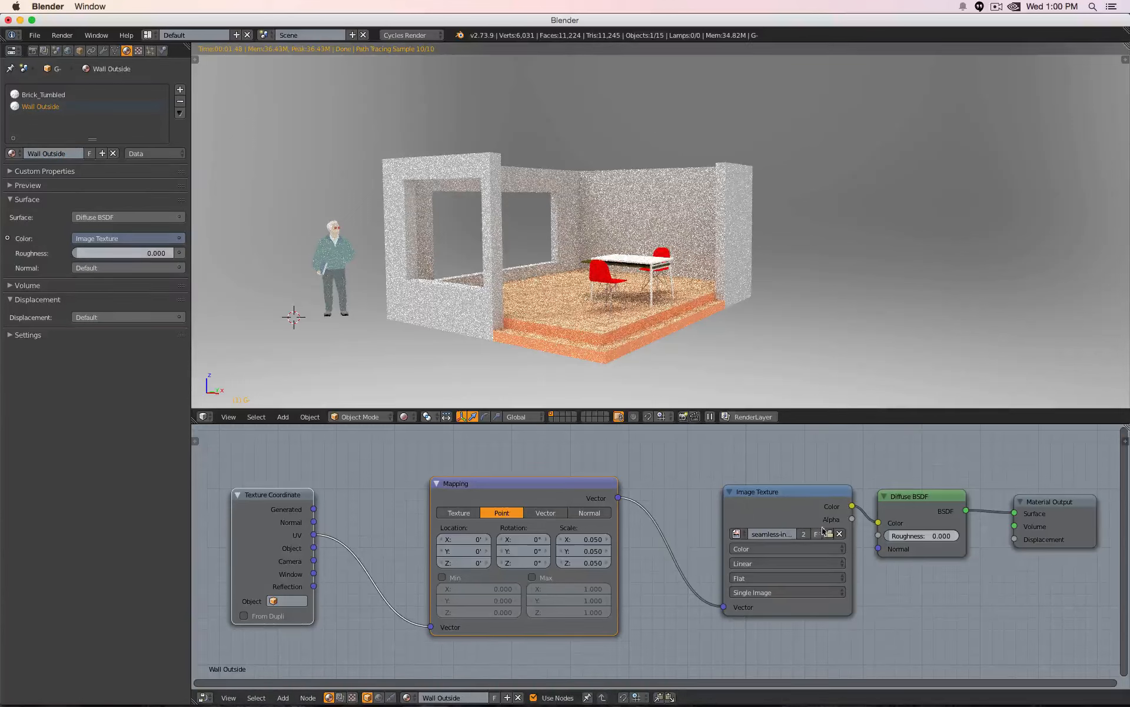
Replace the Wall Outside material's texture image with canjiquinha.jpg from the Desktop.
{"action": "left_click", "coordinate": [840, 534]}
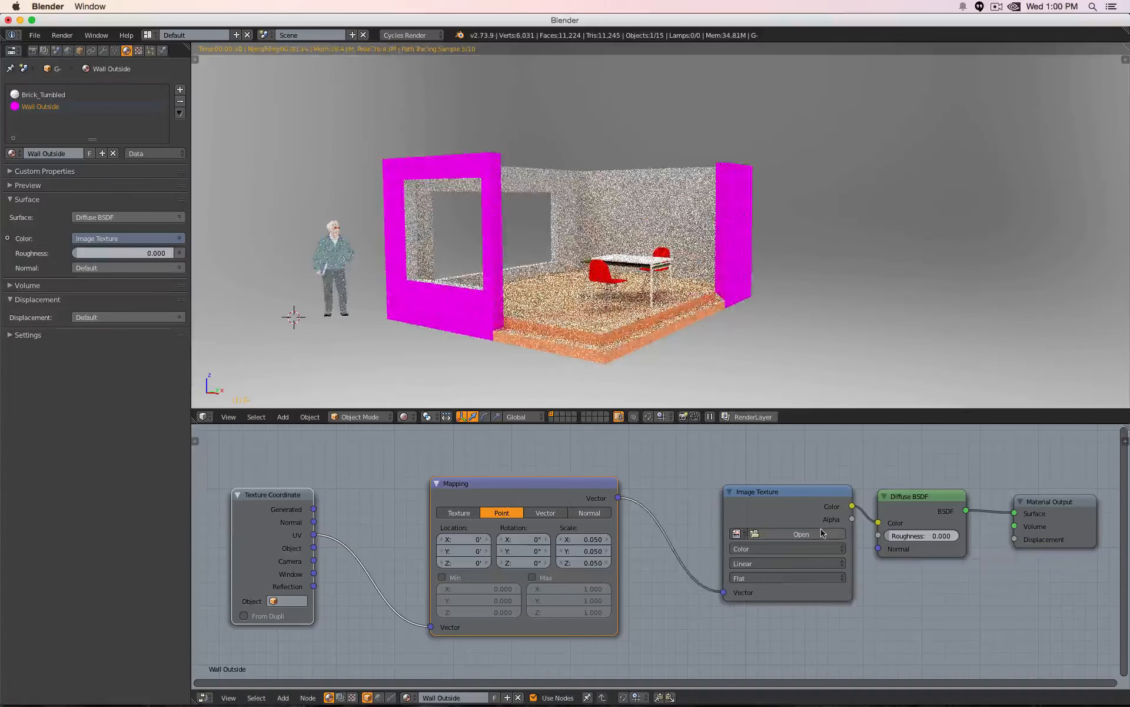
{"action": "left_click", "coordinate": [817, 534]}
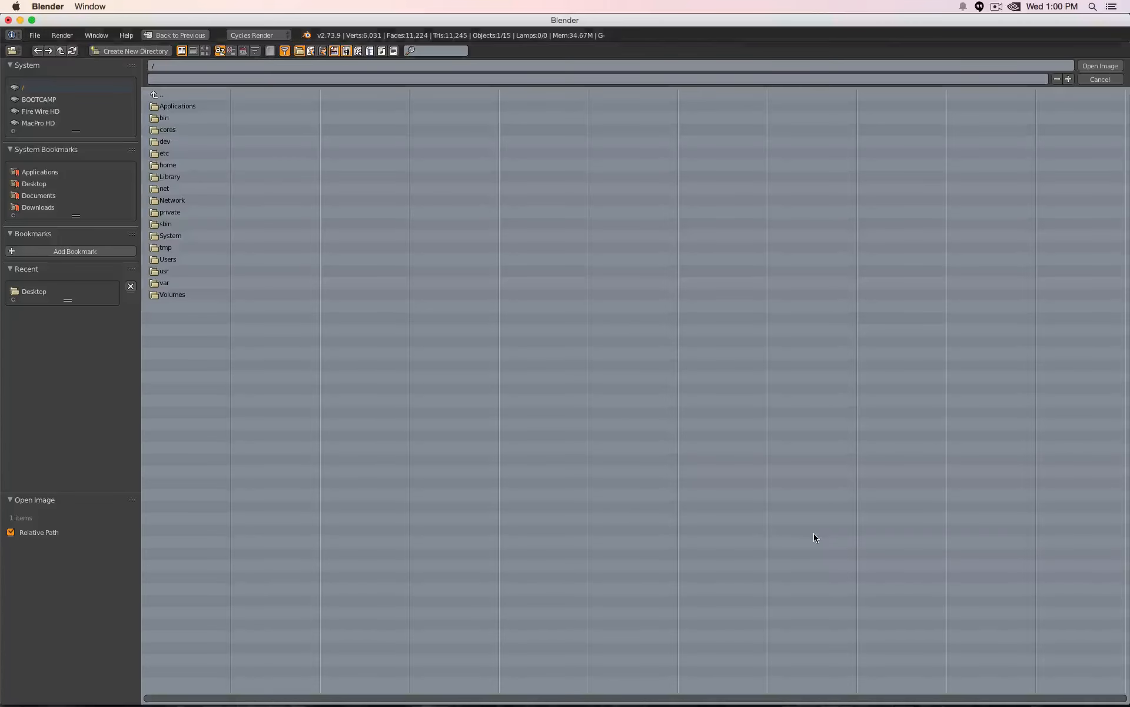
{"action": "left_click", "coordinate": [33, 183]}
{"action": "left_click", "coordinate": [194, 130]}
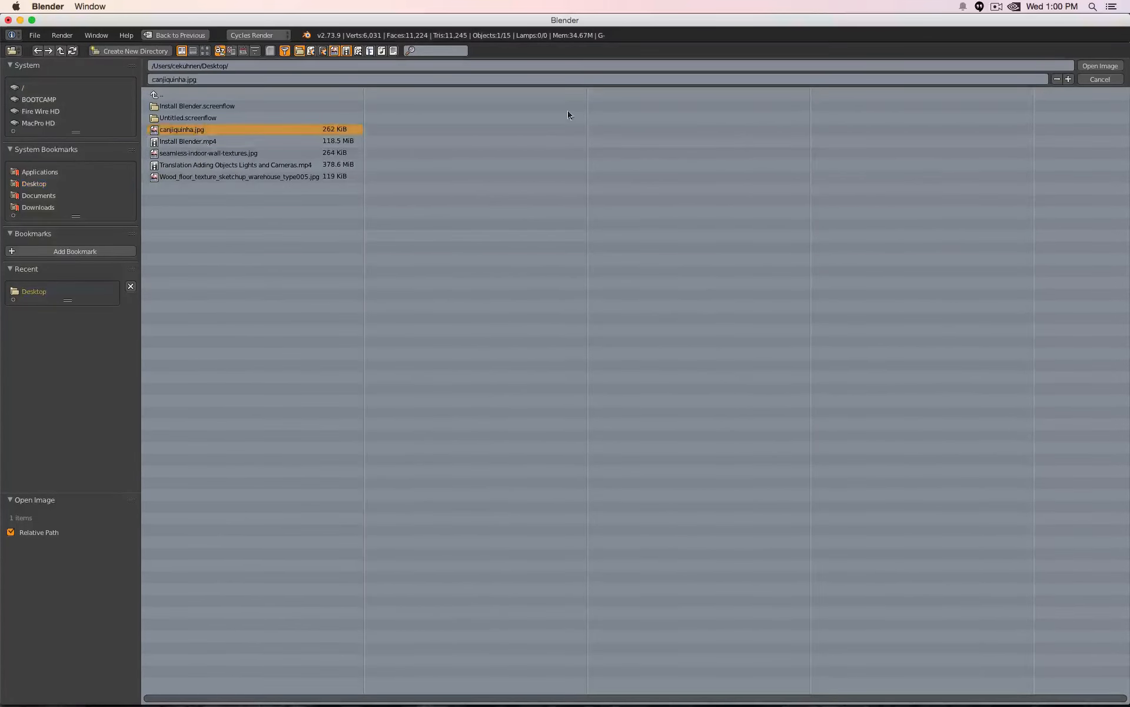
{"action": "left_click", "coordinate": [1094, 67]}
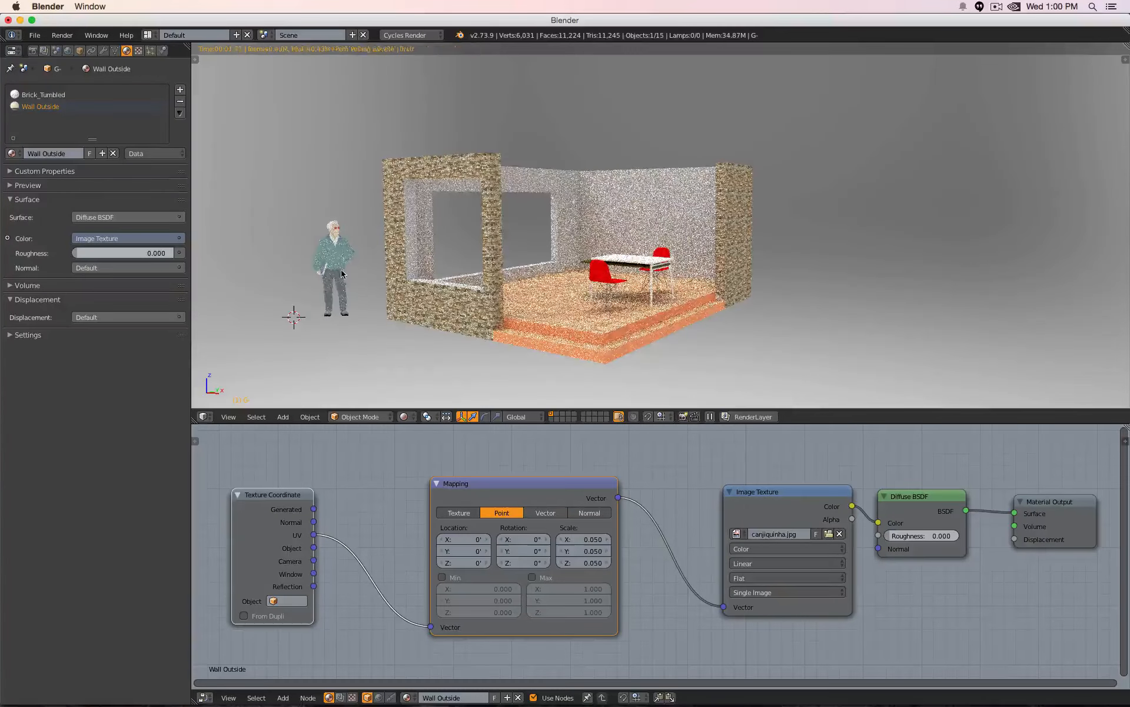
{"action": "scroll", "coordinate": [386, 314], "scroll_direction": "up", "scroll_amount": 6}
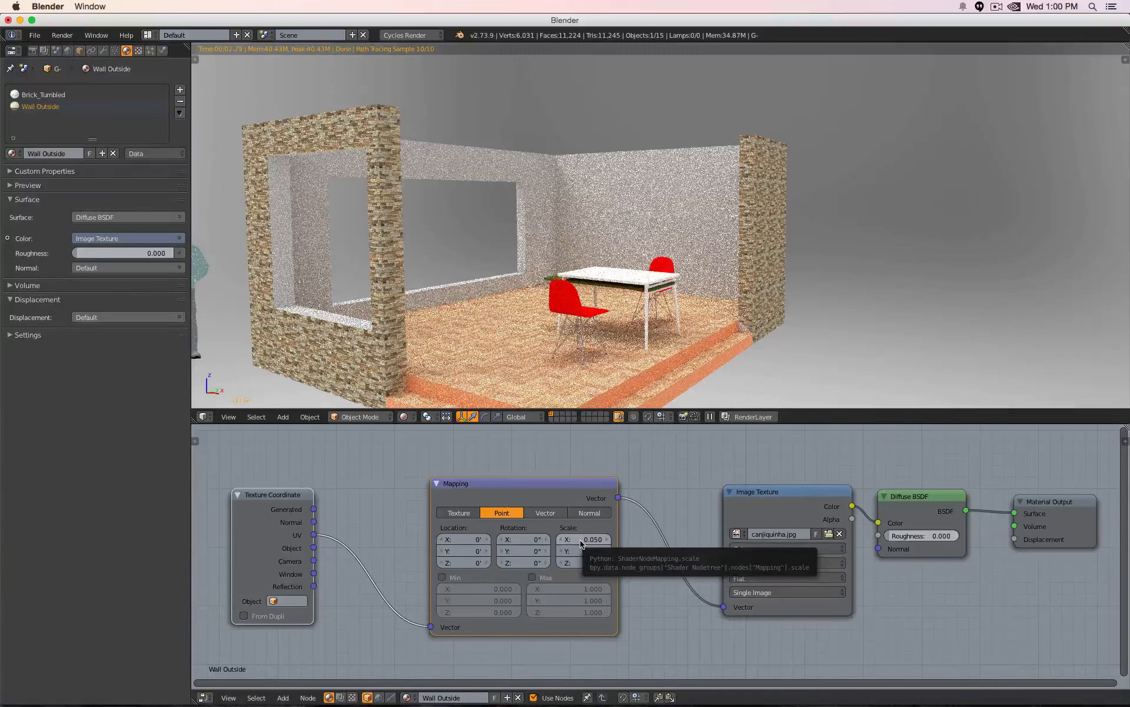
Try a Math node set to Multiply between the Mapping and Image Texture nodes, removing it after the trial.
{"action": "left_click_drag", "start_coordinate": [511, 497], "coordinate": [387, 495]}
{"action": "key", "text": "shift+a"}
{"action": "mouse_move", "coordinate": [551, 474]}
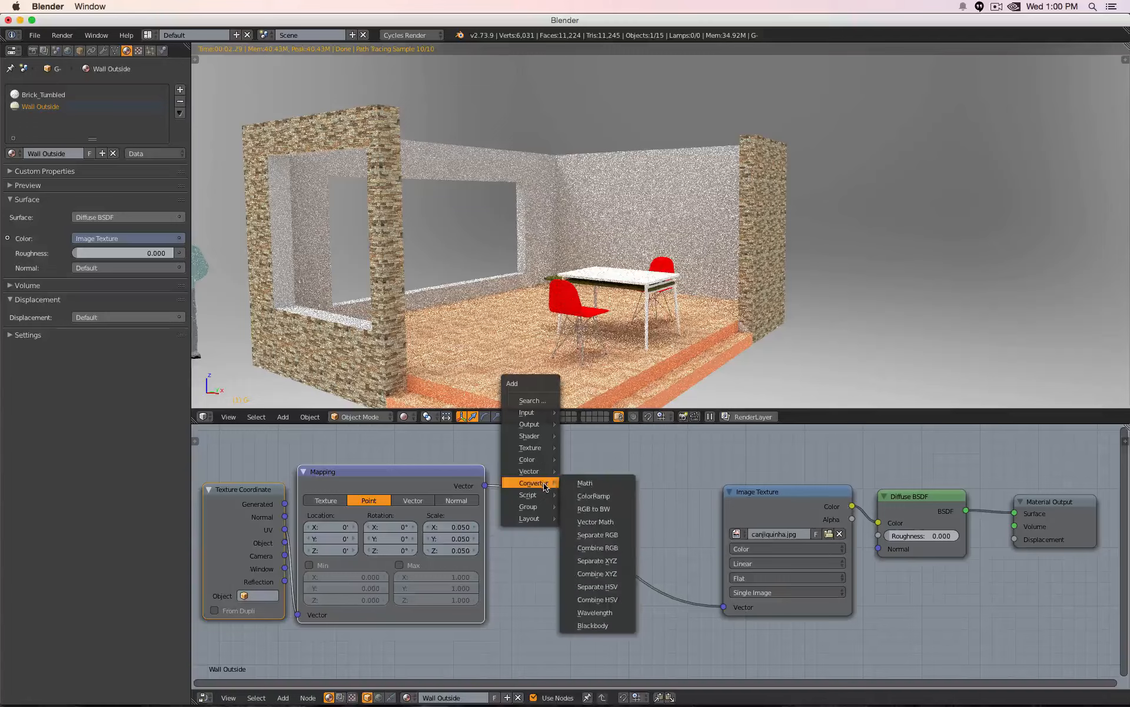
{"action": "left_click", "coordinate": [581, 482]}
{"action": "left_click", "coordinate": [552, 485]}
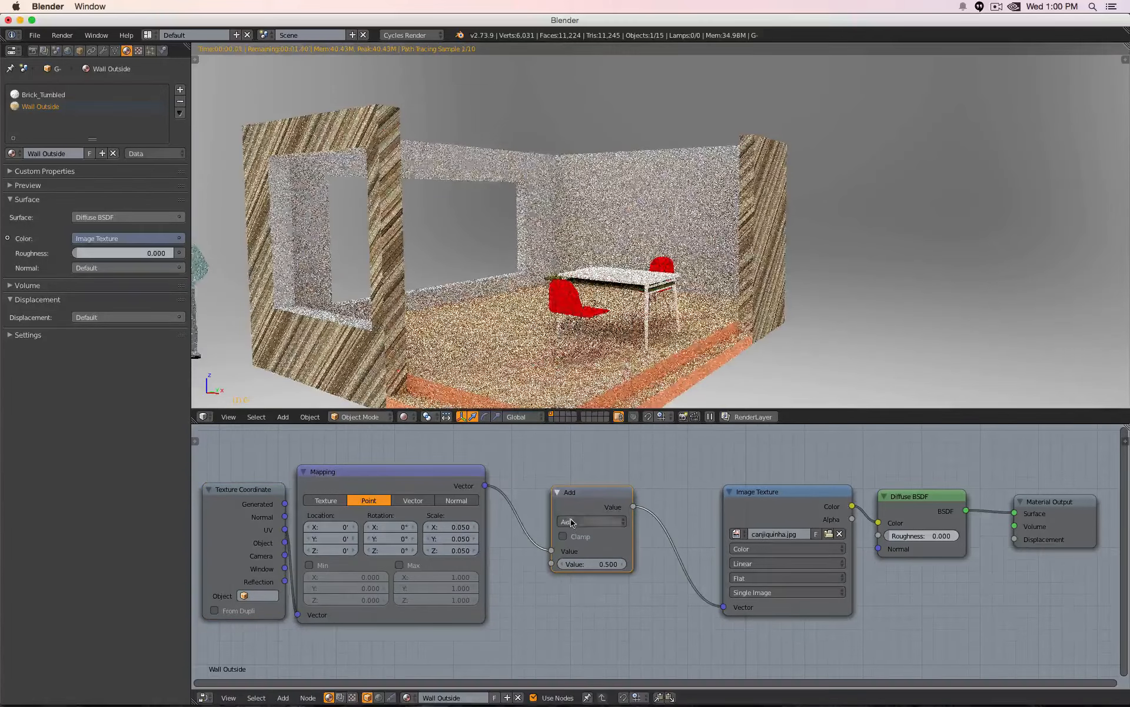
{"action": "left_click", "coordinate": [591, 521]}
{"action": "left_click", "coordinate": [594, 495]}
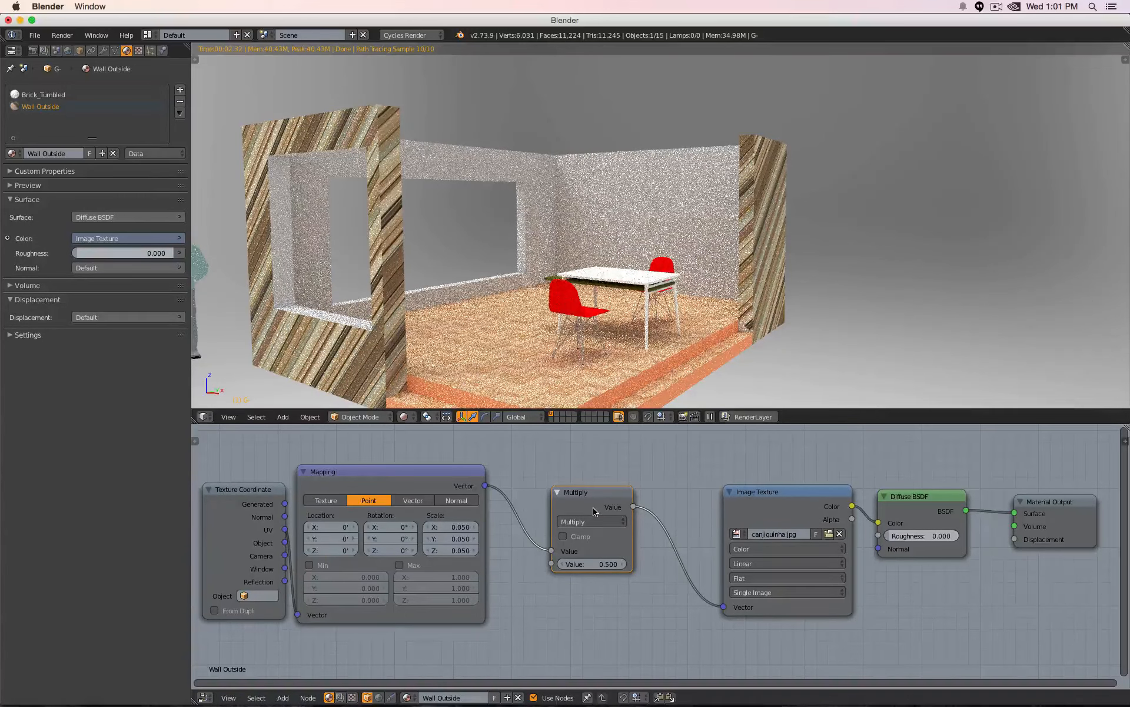
{"action": "key", "text": "ctrl+x"}
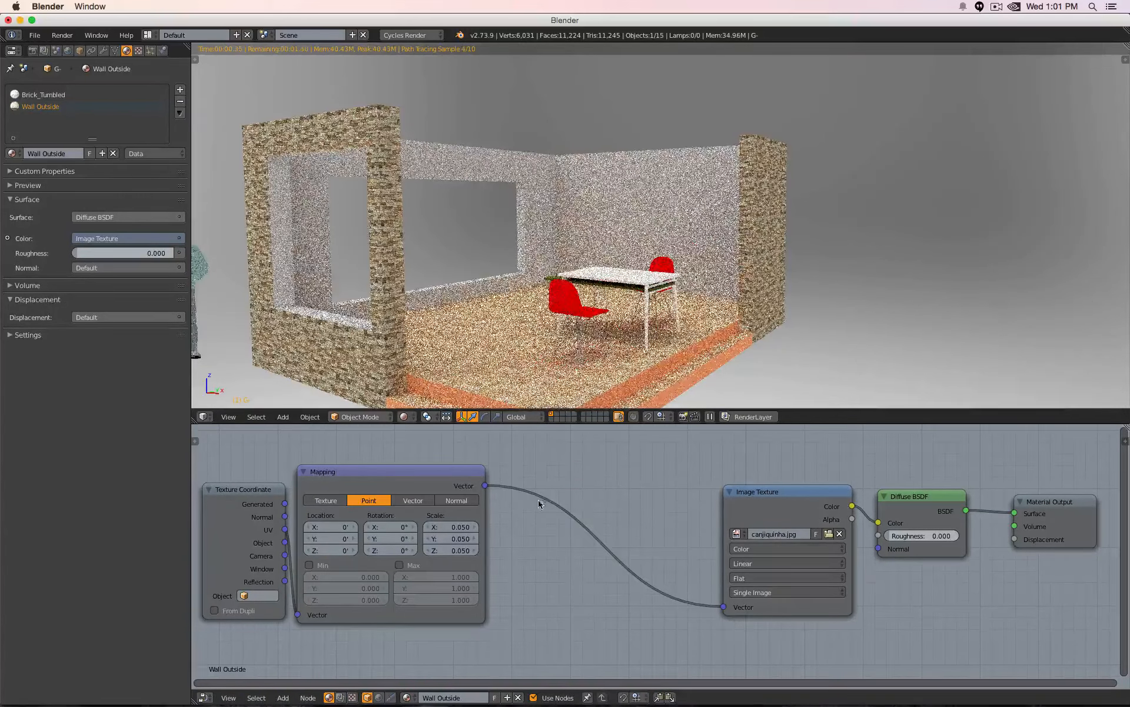
{"action": "left_click_drag", "start_coordinate": [426, 474], "coordinate": [519, 483]}
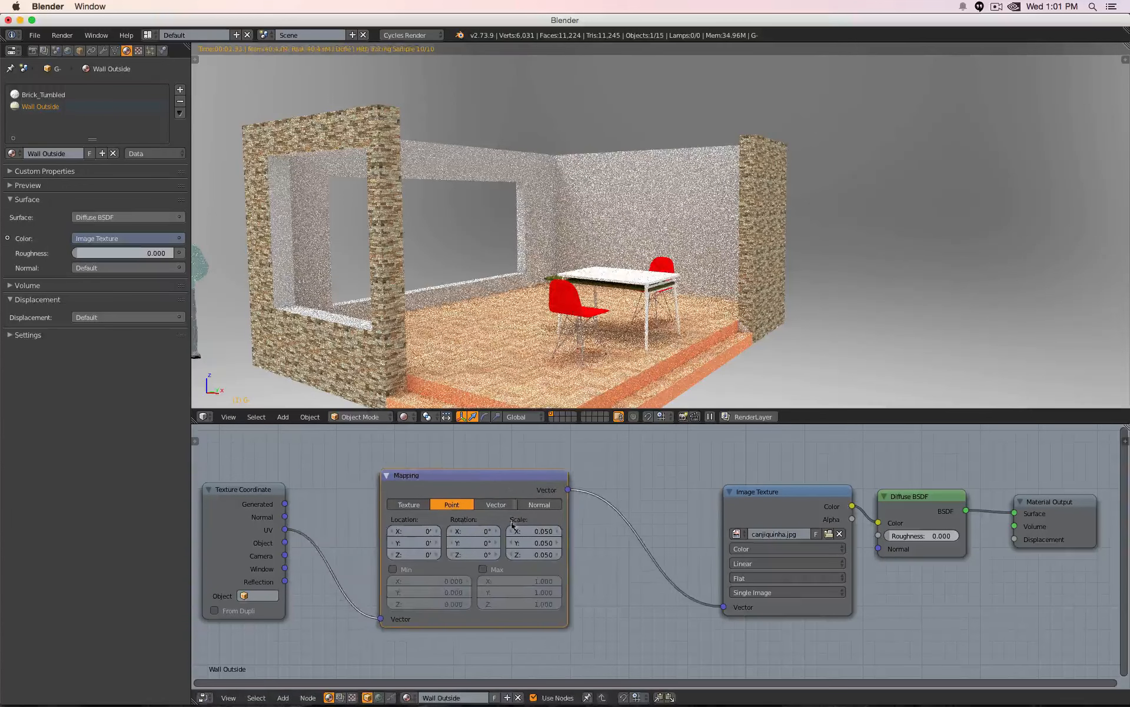
Set the Mapping node's scale to 0.01 in X, 0.01 in Y and 0.1 in Z.
{"action": "left_click", "coordinate": [551, 530]}
{"action": "key", "text": "BackSpace"}
{"action": "type", "text": ".01"}
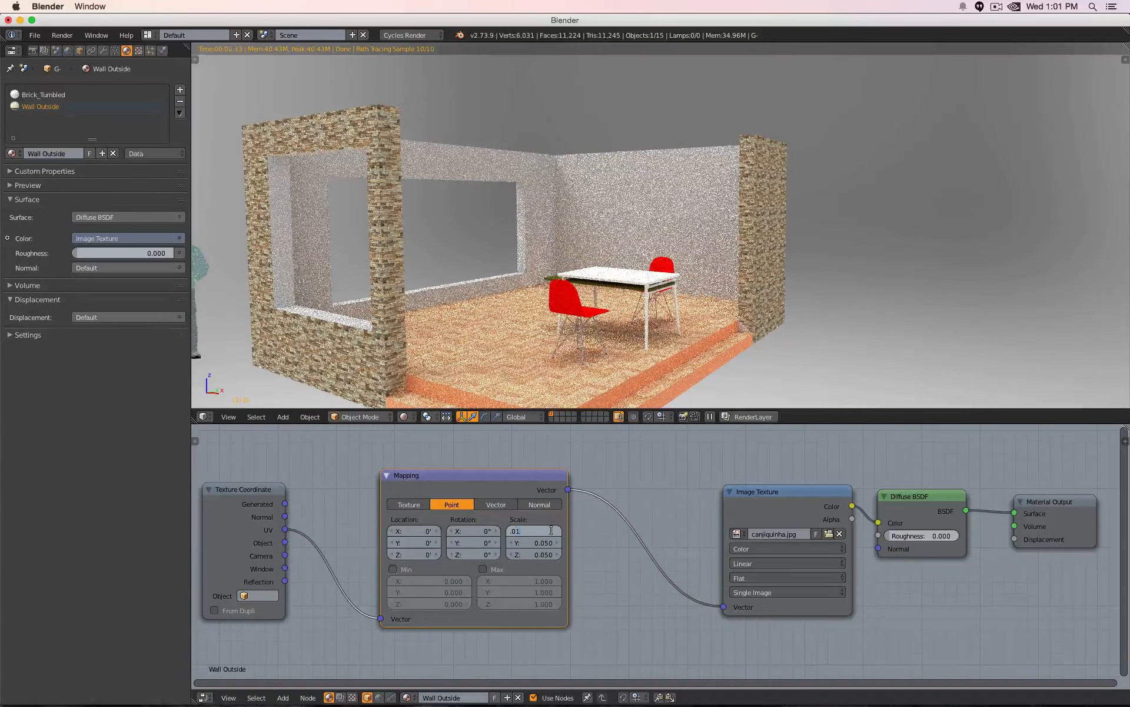
{"action": "key", "text": "Tab"}
{"action": "type", "text": ".01"}
{"action": "key", "text": "Tab"}
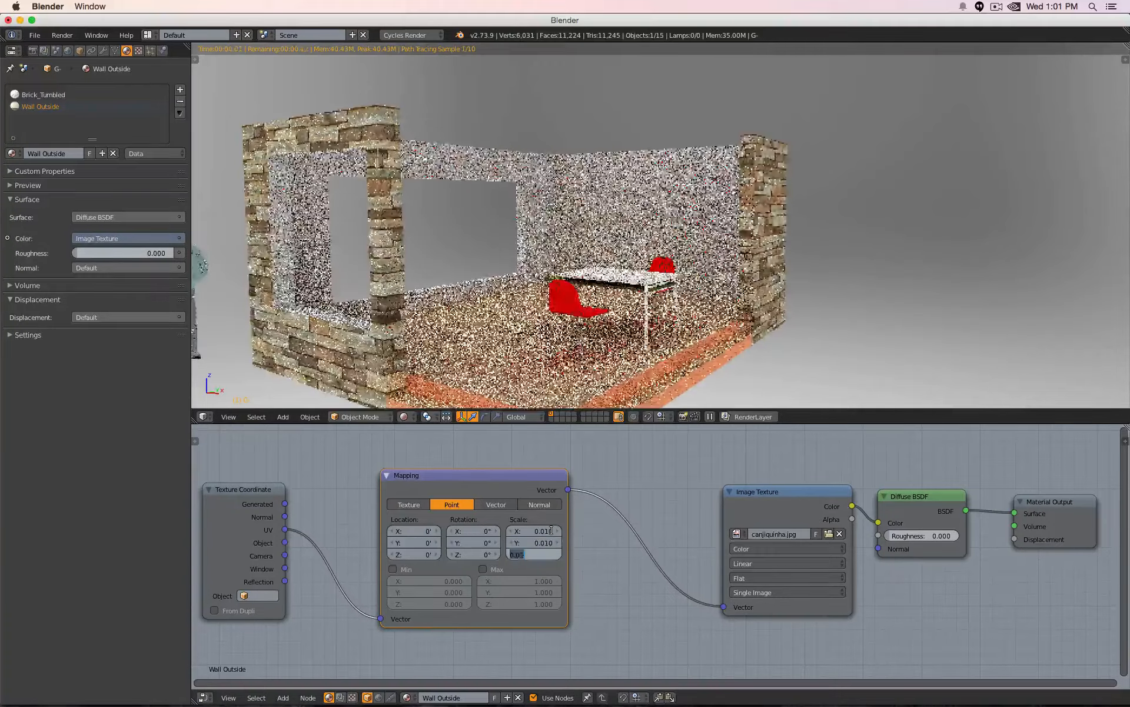
{"action": "type", "text": ".1"}
{"action": "key", "text": "Return"}
{"action": "left_click", "coordinate": [552, 531]}
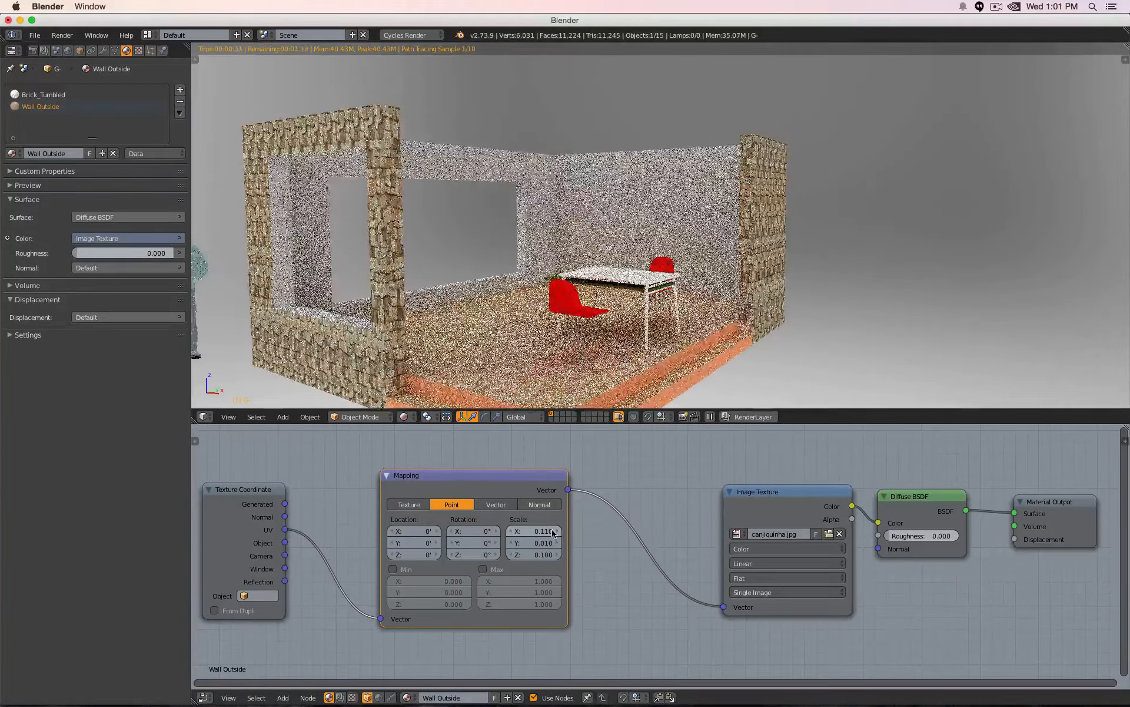
{"action": "left_click", "coordinate": [512, 531]}
{"action": "left_click", "coordinate": [529, 532]}
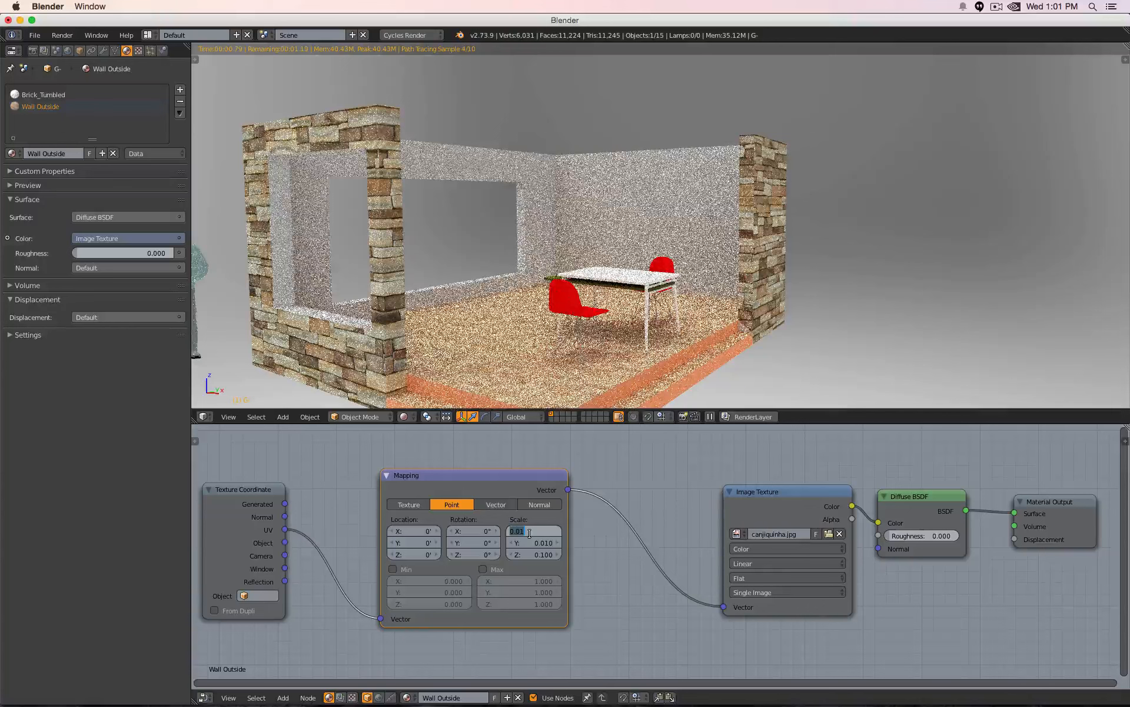
{"action": "key", "text": "Return"}
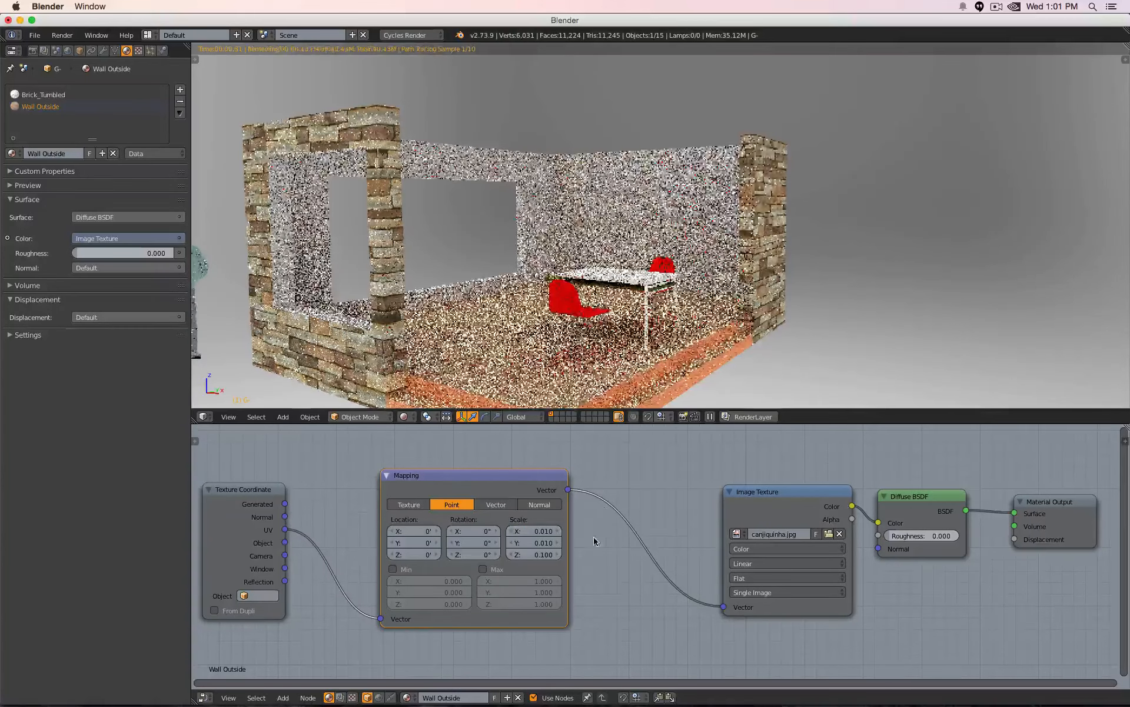
Set all three scale values of the Wall Outside Mapping node to 0.02 together.
{"action": "left_click_drag", "start_coordinate": [535, 530], "coordinate": [535, 555]}
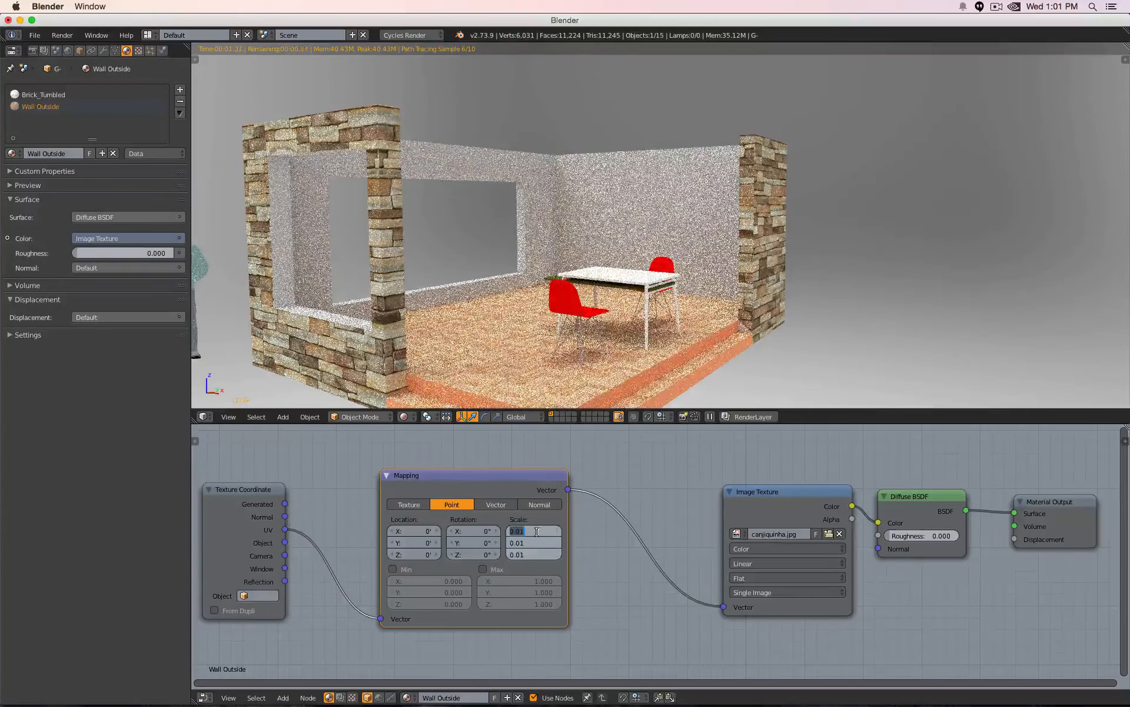
{"action": "type", "text": "0.0"}
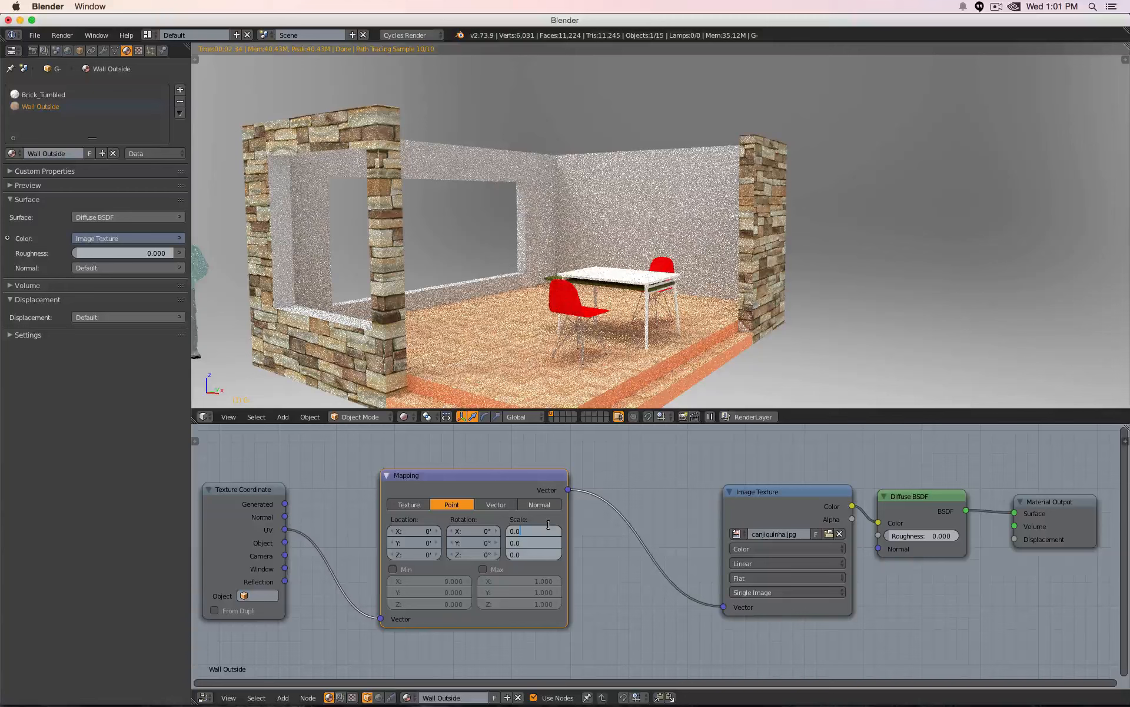
{"action": "type", "text": "2"}
{"action": "key", "text": "Return"}
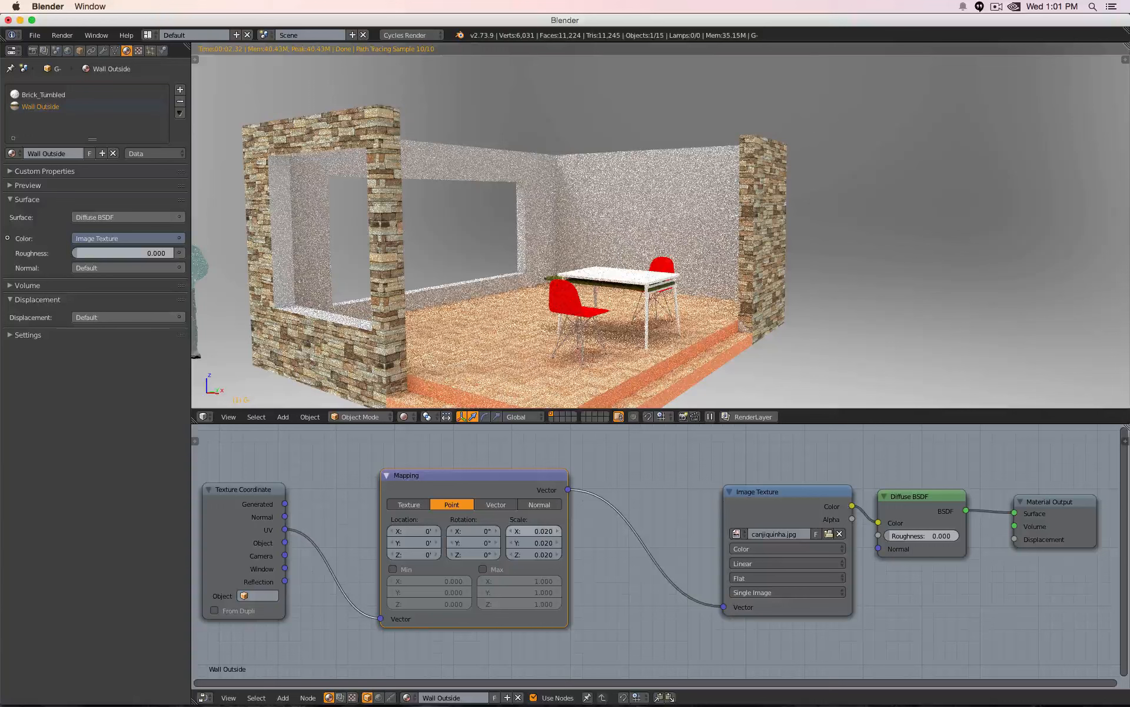
Set the X, Y and Z scale of the Wall Outside Mapping node to 0.03 together.
{"action": "left_click_drag", "start_coordinate": [532, 531], "coordinate": [533, 554]}
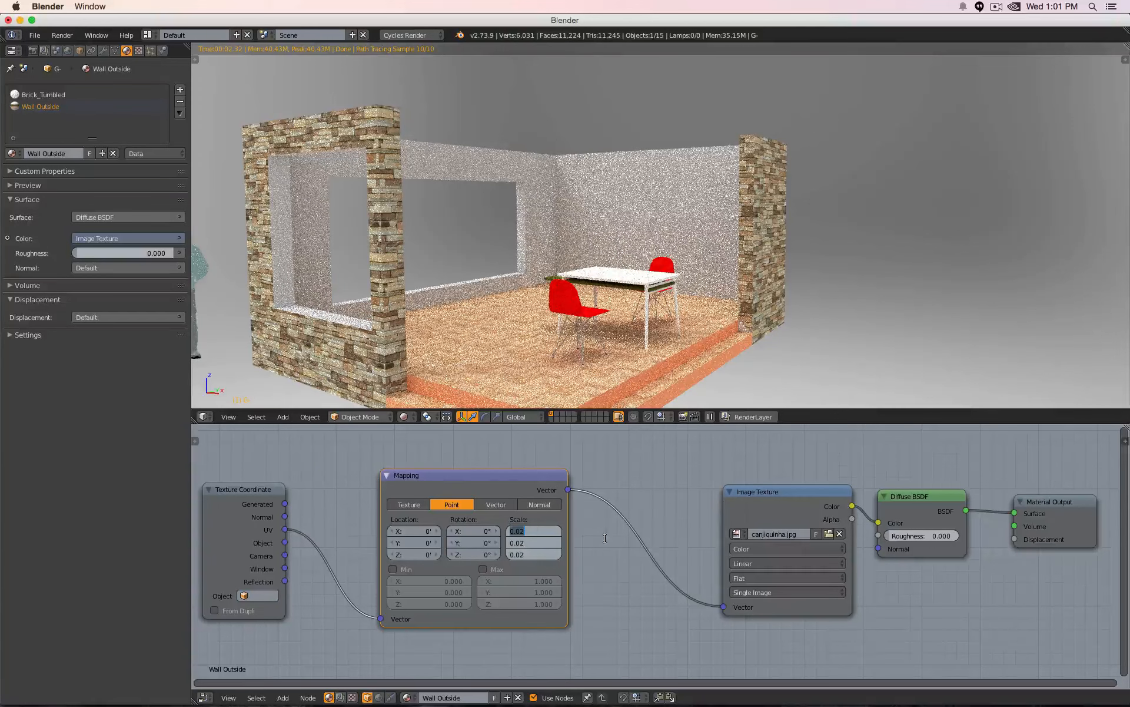
{"action": "key", "text": "Right"}
{"action": "type", "text": "3"}
{"action": "key", "text": "Return"}
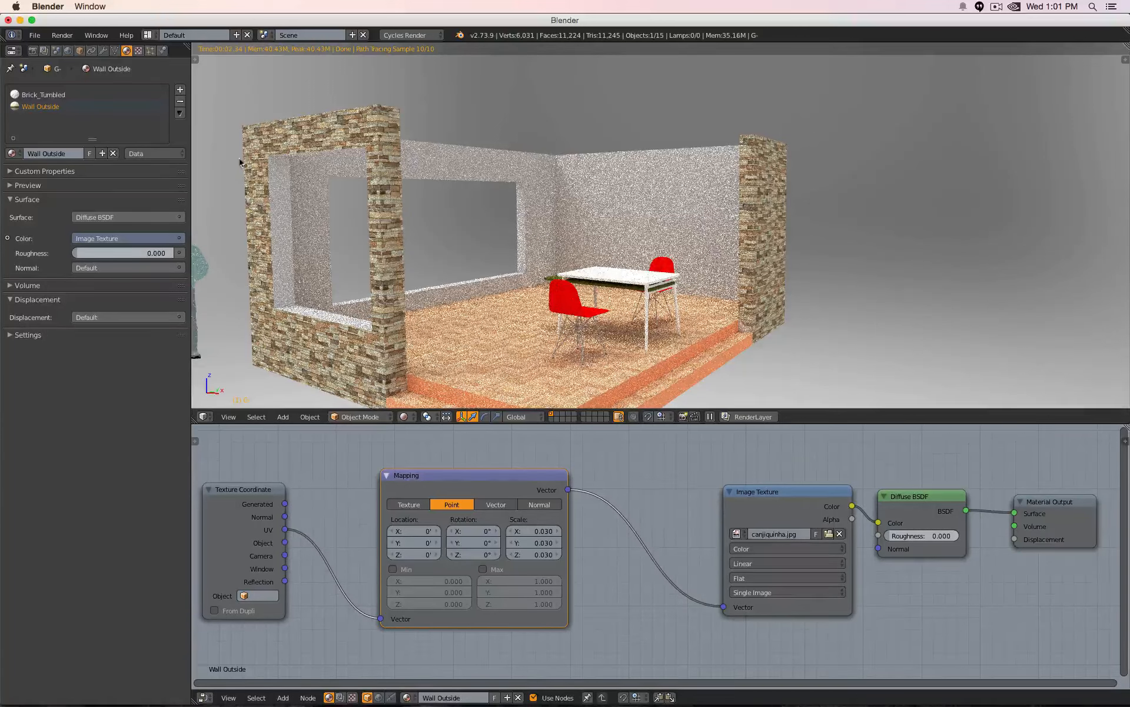
Rename the wall's first-slot material from Brick_Tumbled to Wall Inside.
{"action": "left_click", "coordinate": [42, 95]}
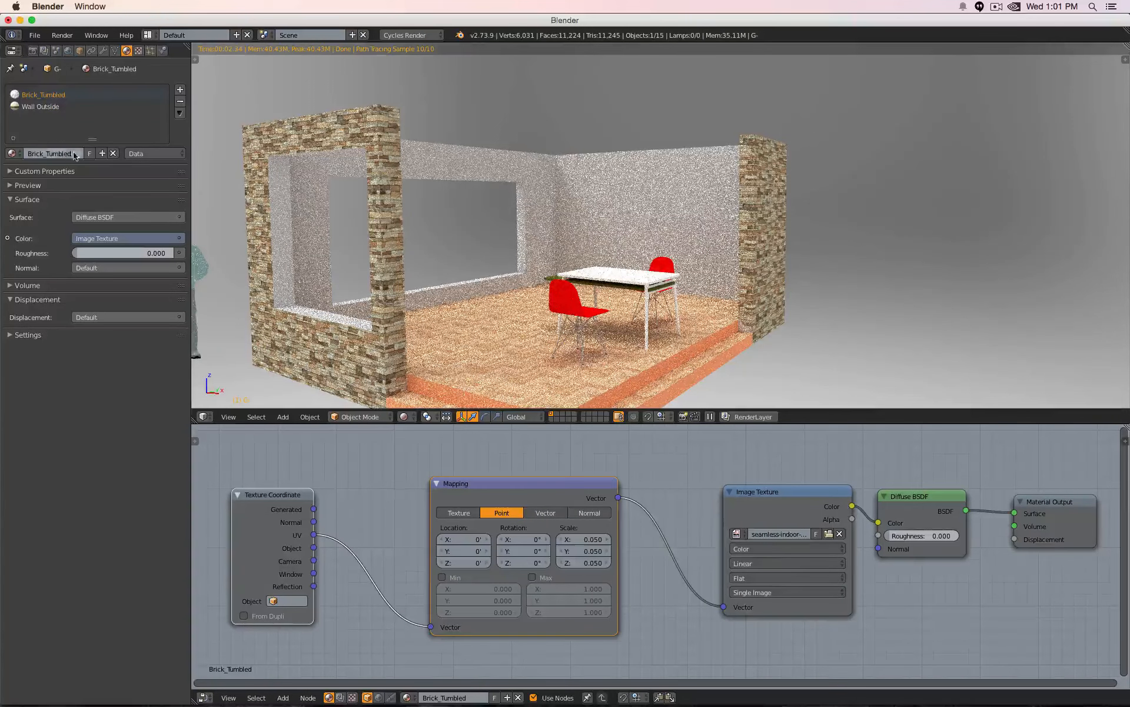
{"action": "left_click", "coordinate": [74, 154]}
{"action": "type", "text": "Wall Inside"}
{"action": "key", "text": "Return"}
Switch to Chrome, change the image search to seamless wall texture and look through the results for other wall textures.
{"action": "key", "text": "super+Tab"}
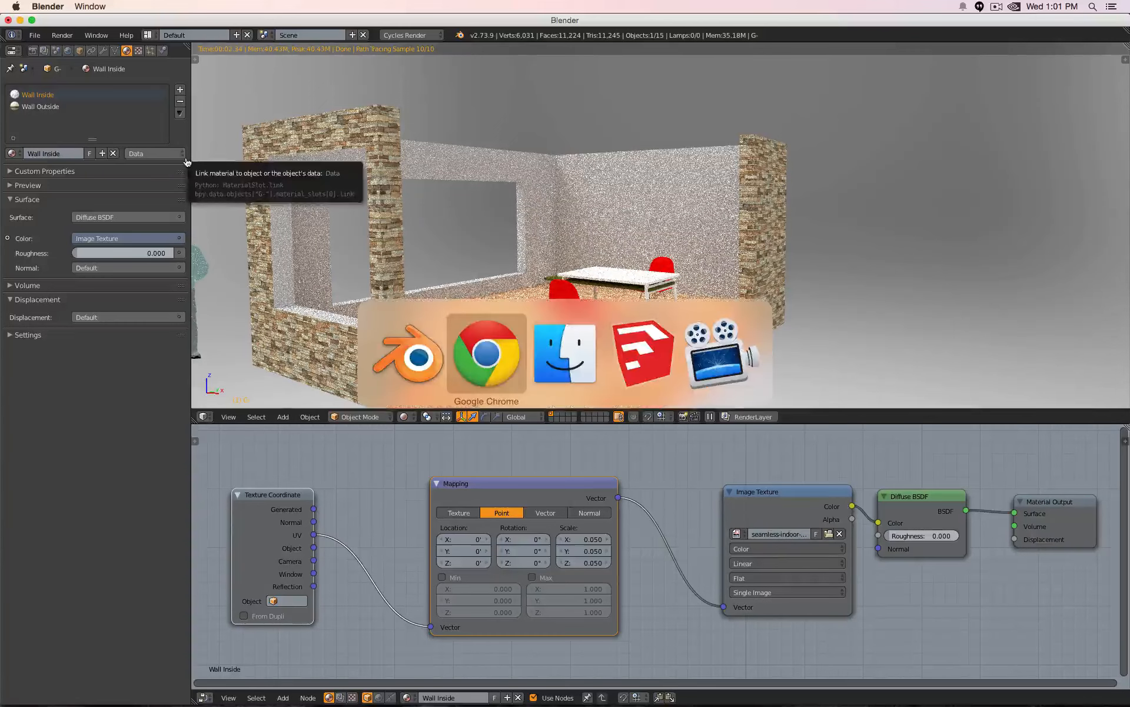
{"action": "scroll", "coordinate": [607, 304], "scroll_direction": "up", "scroll_amount": 5}
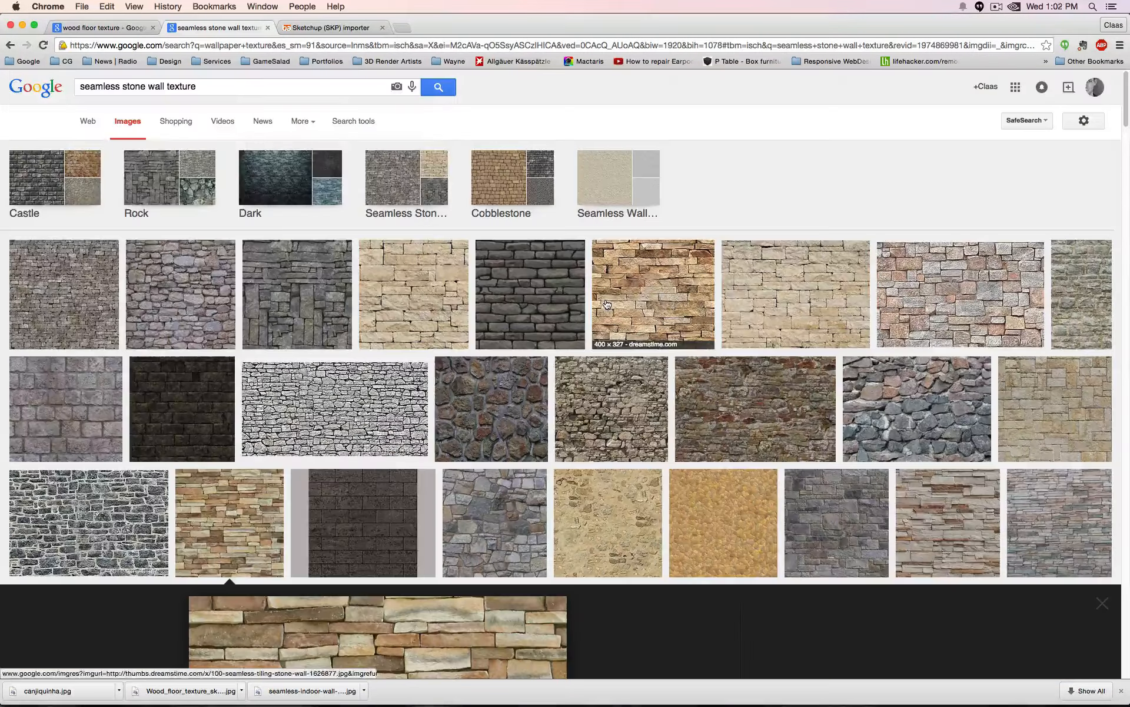
{"action": "left_click", "coordinate": [626, 182]}
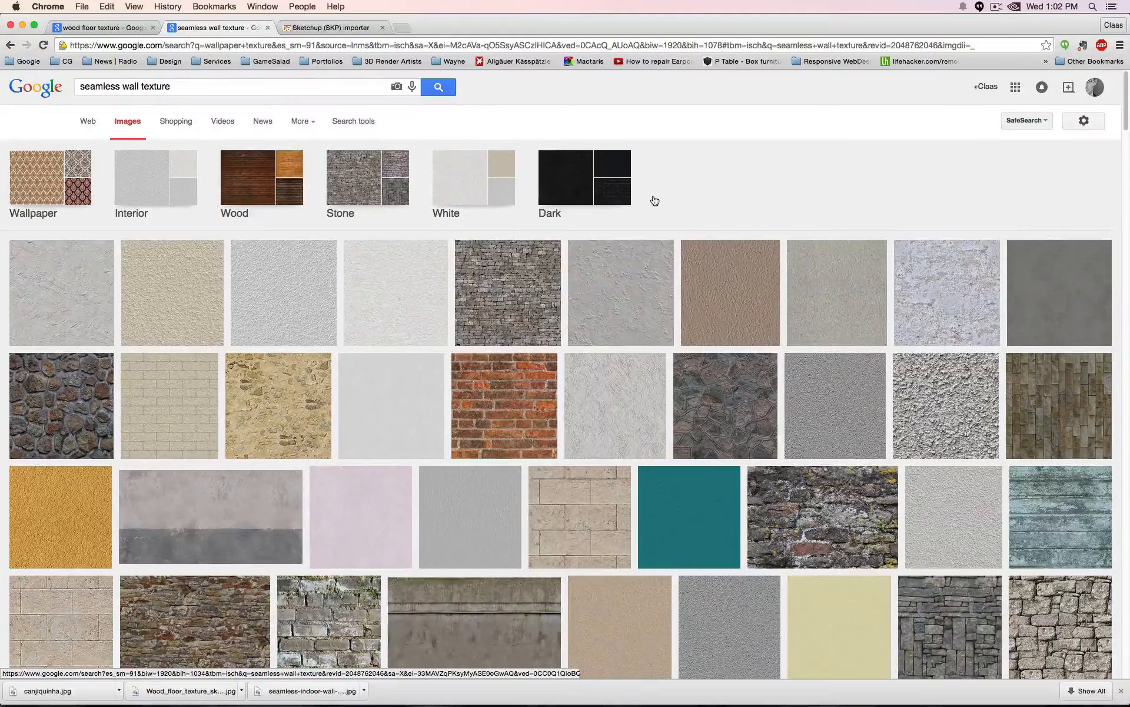
{"action": "scroll", "coordinate": [654, 200], "scroll_direction": "down", "scroll_amount": 9}
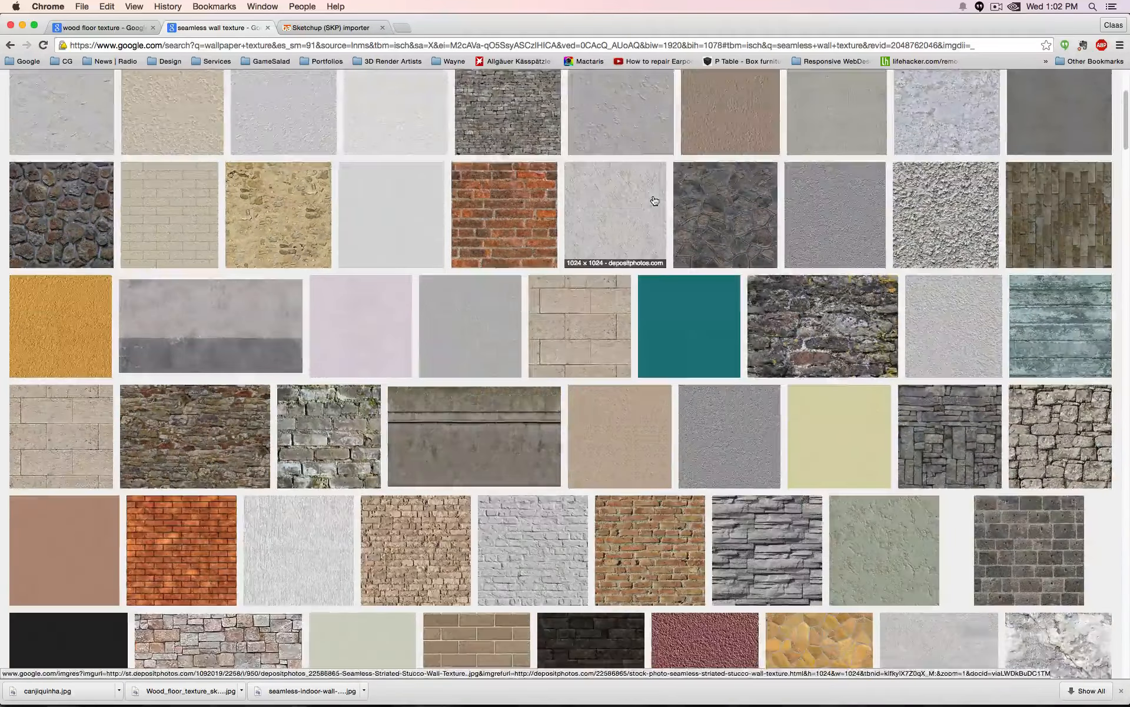
{"action": "scroll", "coordinate": [655, 201], "scroll_direction": "down", "scroll_amount": 3}
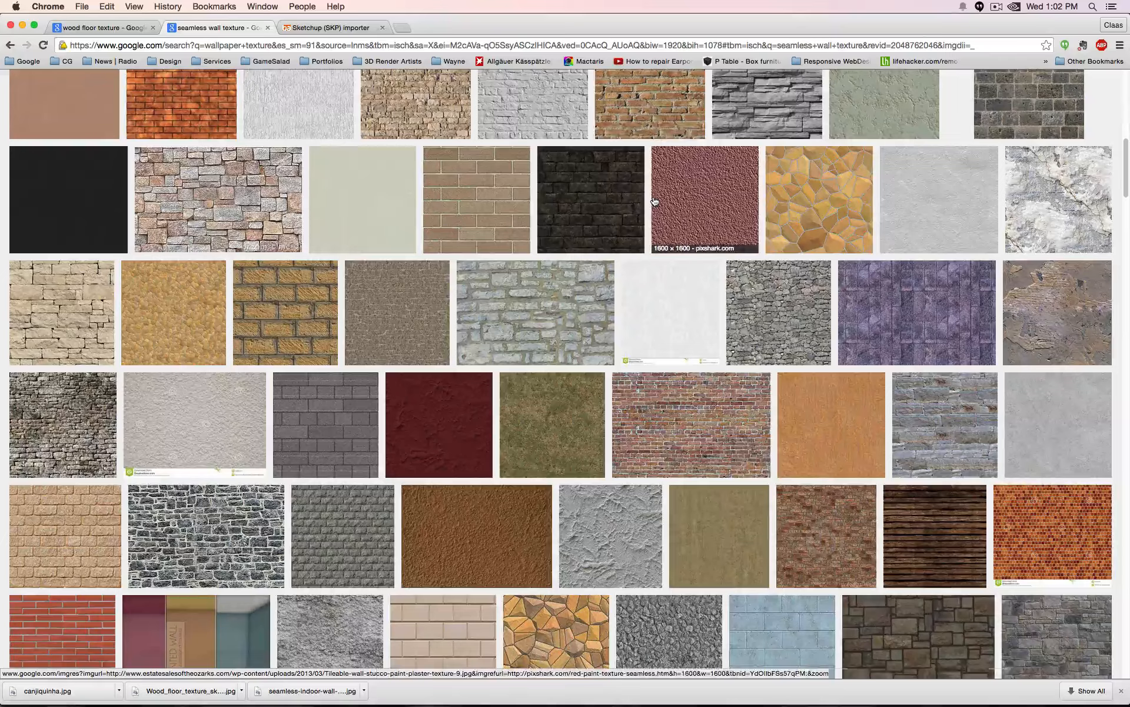
{"action": "scroll", "coordinate": [655, 201], "scroll_direction": "down", "scroll_amount": 5}
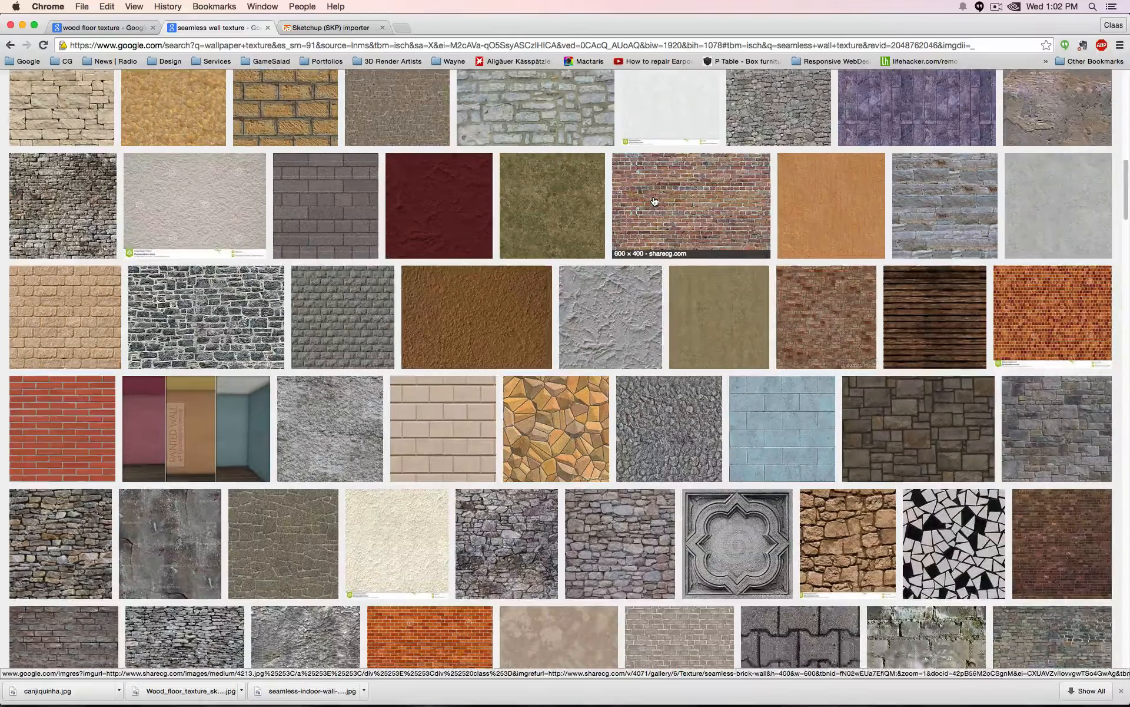
{"action": "scroll", "coordinate": [654, 201], "scroll_direction": "down", "scroll_amount": 5}
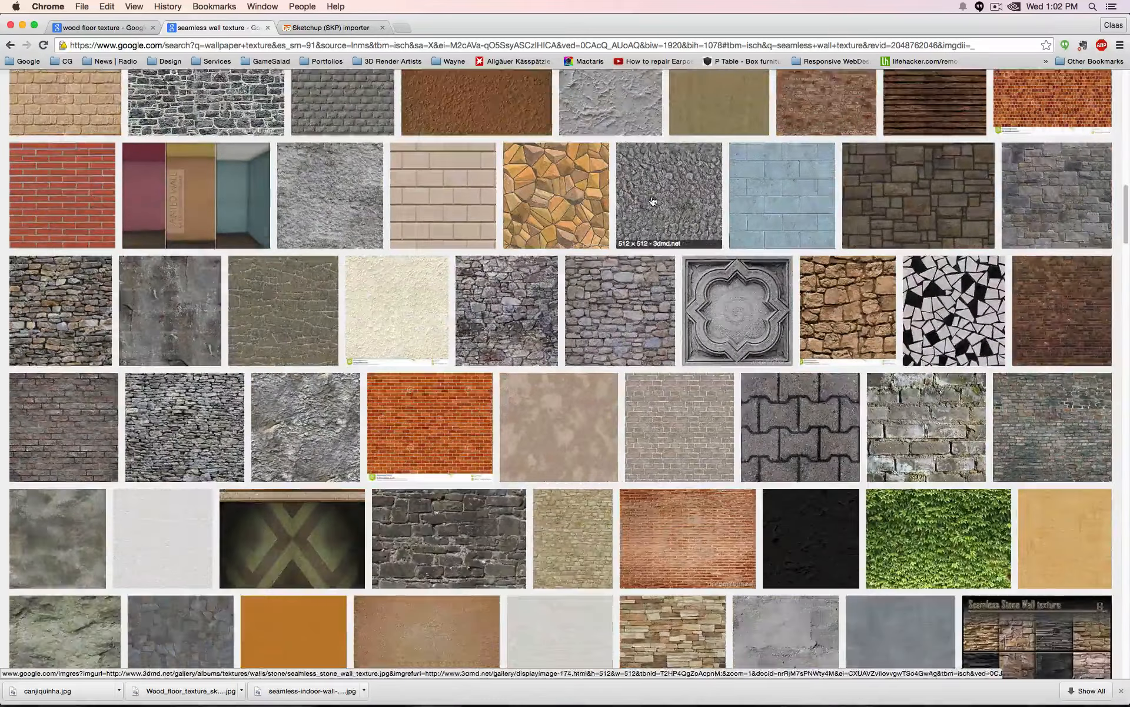
{"action": "scroll", "coordinate": [651, 202], "scroll_direction": "down", "scroll_amount": 2}
{"action": "scroll", "coordinate": [652, 201], "scroll_direction": "down", "scroll_amount": 3}
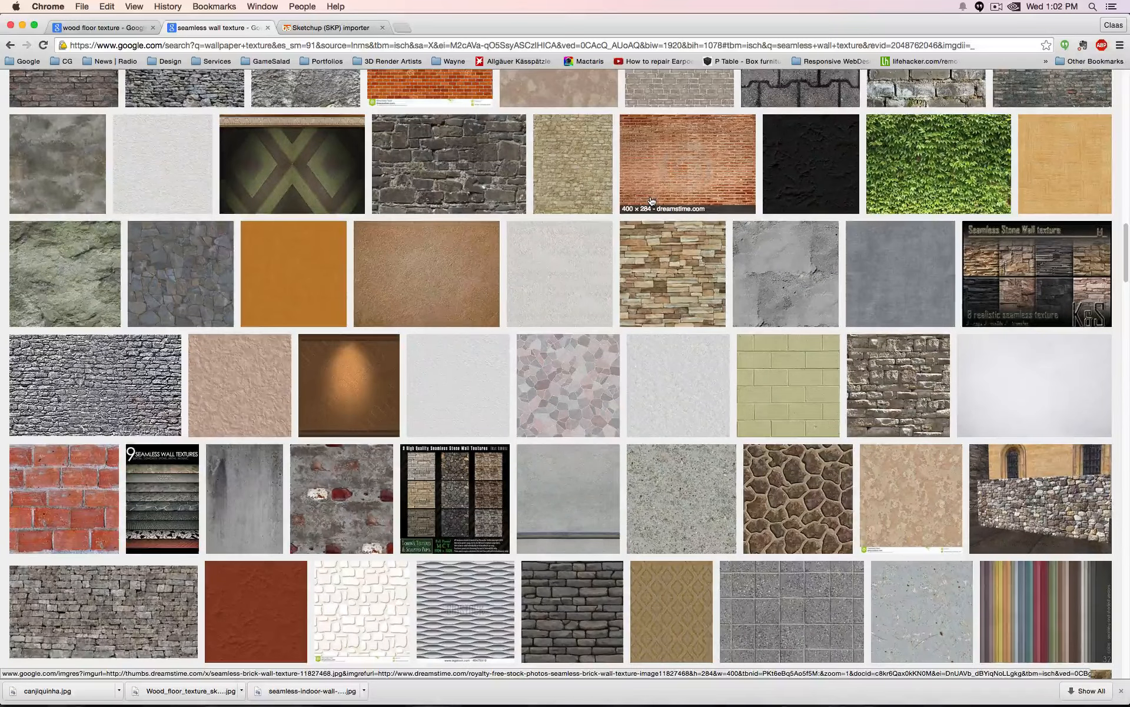
{"action": "scroll", "coordinate": [652, 200], "scroll_direction": "down", "scroll_amount": 8}
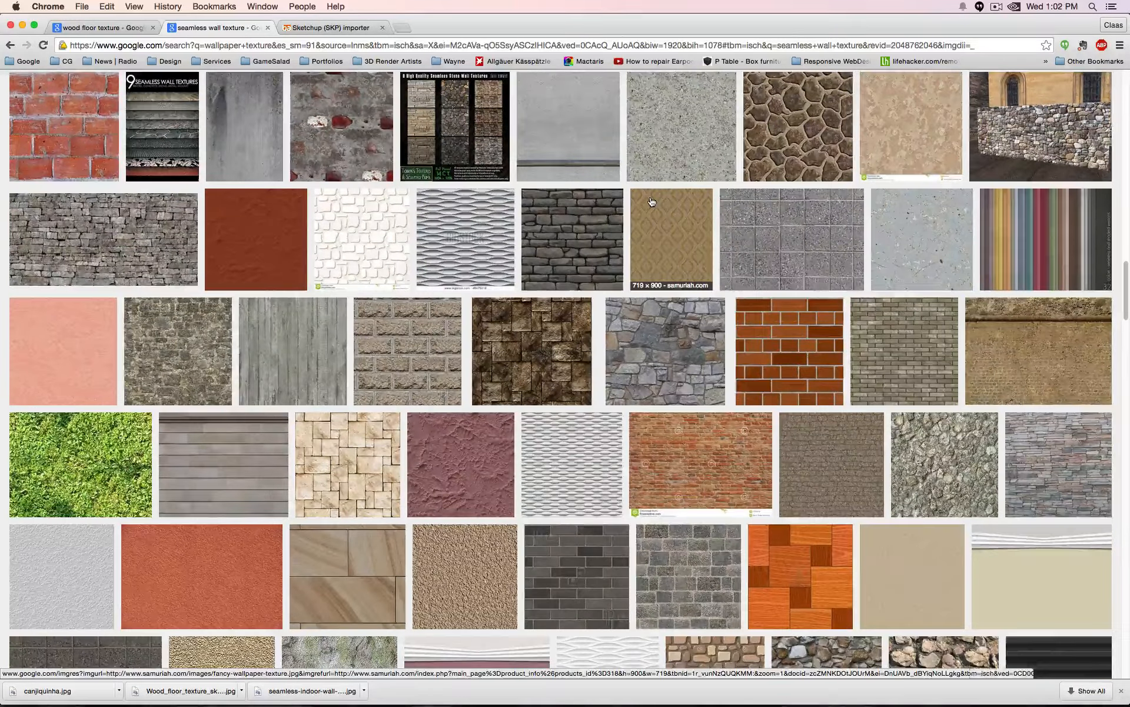
{"action": "scroll", "coordinate": [652, 202], "scroll_direction": "down", "scroll_amount": 2}
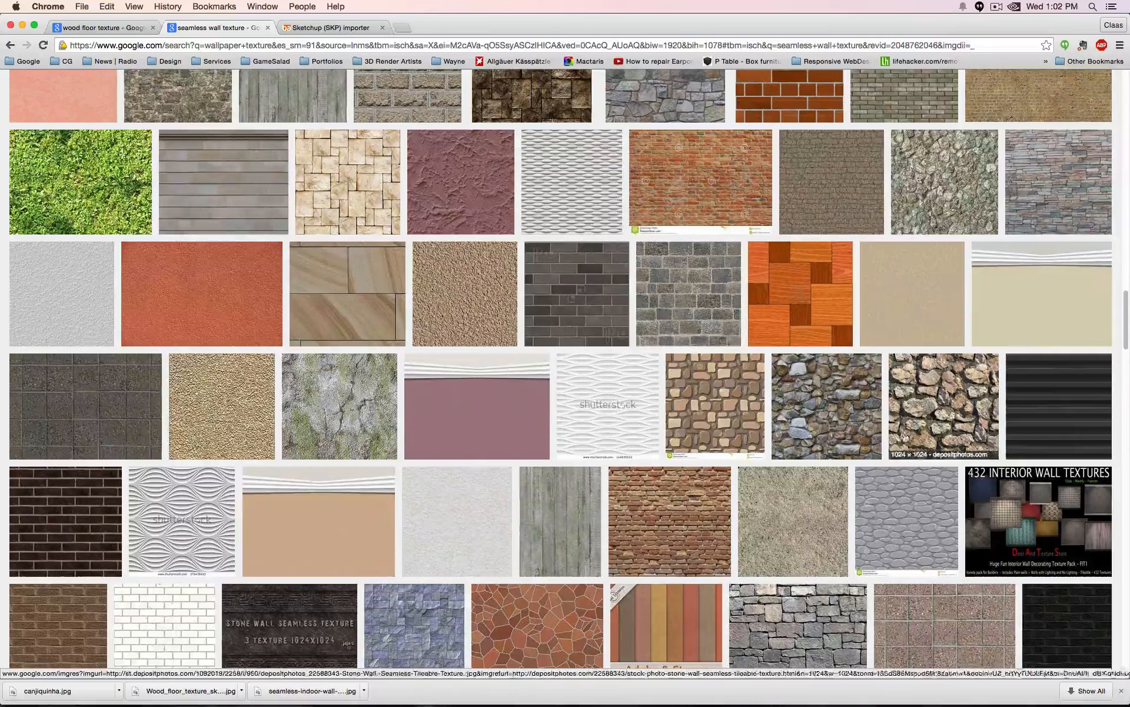
Look through the seamless wall texture results and save the DevianArt 900 × 602 seamless stone wall texture image to disk.
{"action": "scroll", "coordinate": [732, 420], "scroll_direction": "down", "scroll_amount": 5}
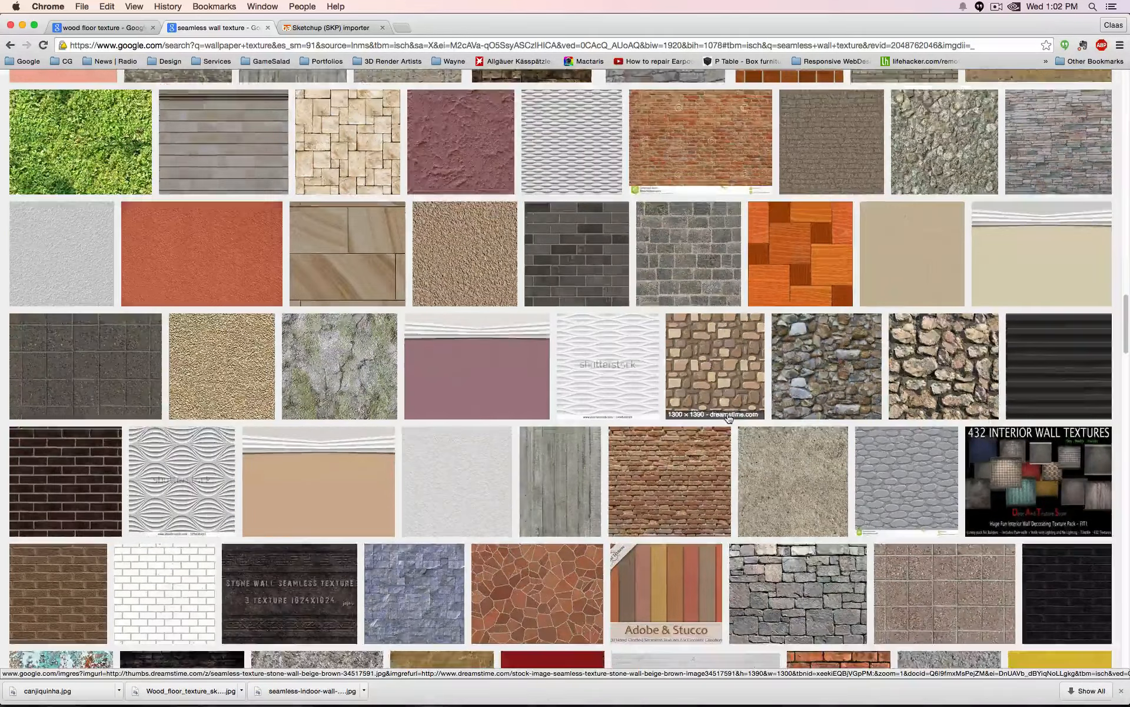
{"action": "scroll", "coordinate": [724, 417], "scroll_direction": "down", "scroll_amount": 1}
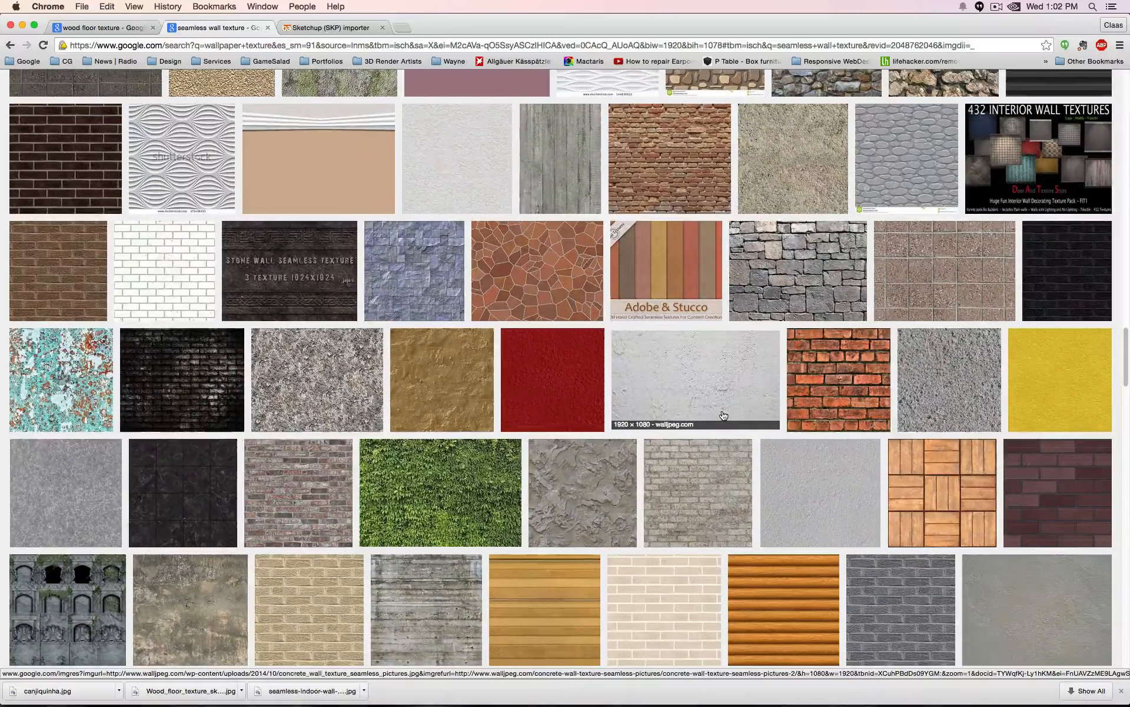
{"action": "scroll", "coordinate": [724, 415], "scroll_direction": "down", "scroll_amount": 15}
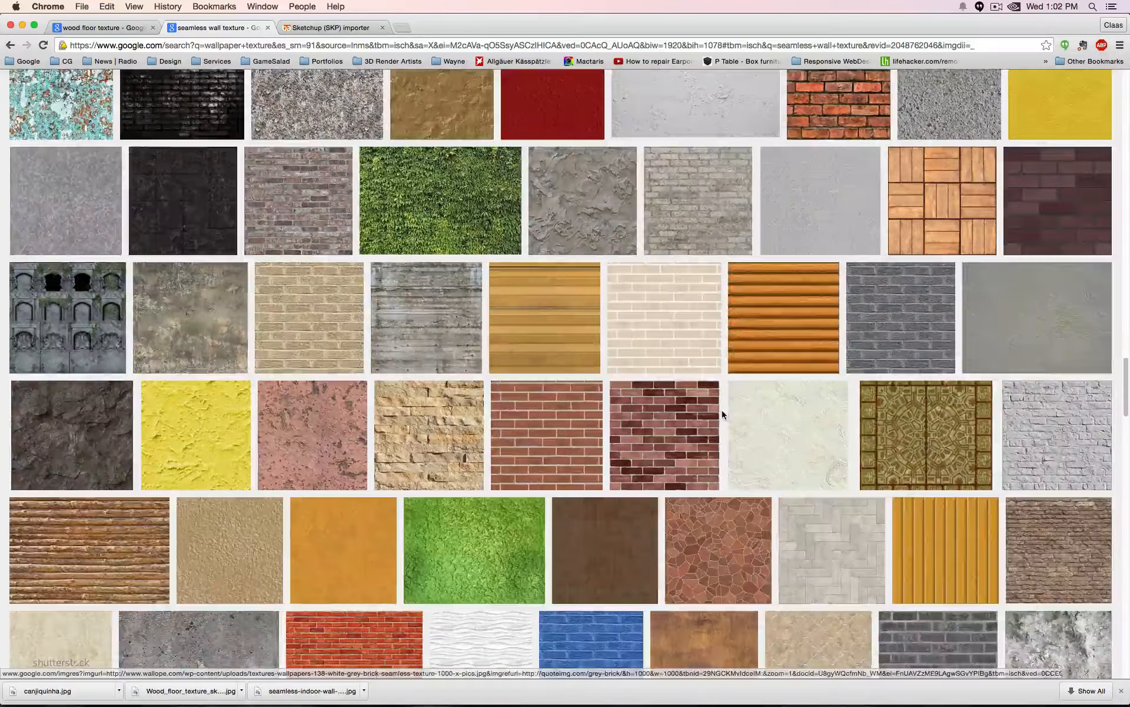
{"action": "scroll", "coordinate": [724, 416], "scroll_direction": "up", "scroll_amount": 20}
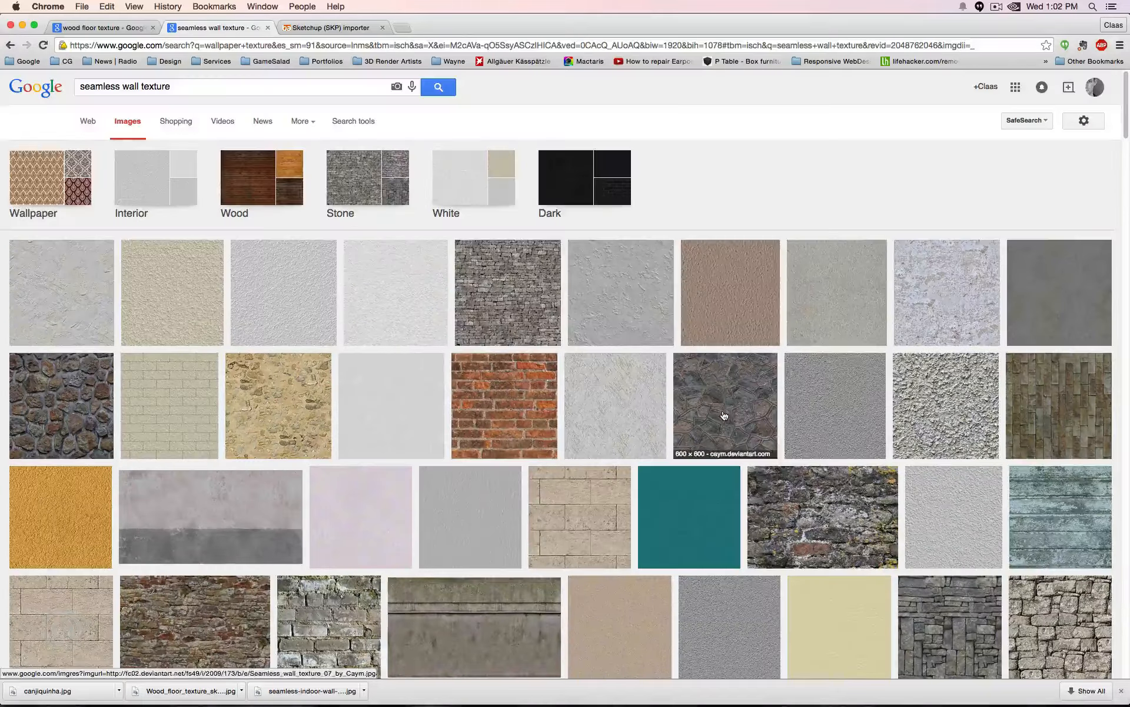
{"action": "scroll", "coordinate": [724, 416], "scroll_direction": "down", "scroll_amount": 4}
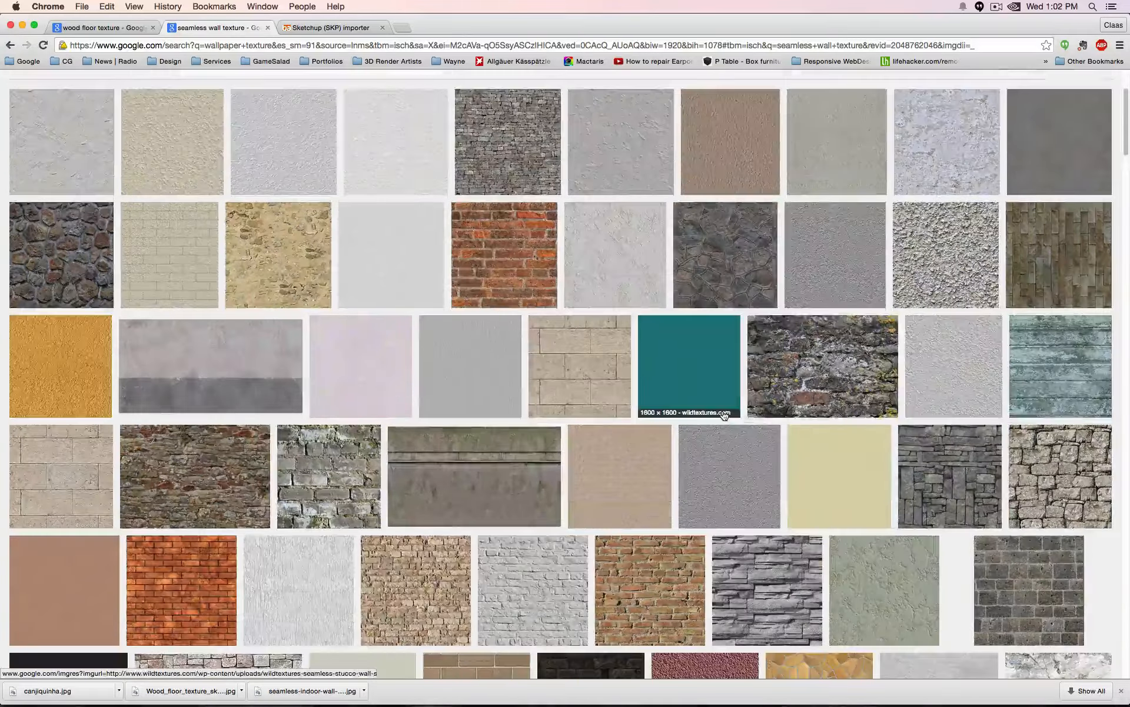
{"action": "left_click", "coordinate": [843, 361]}
{"action": "right_click", "coordinate": [451, 361]}
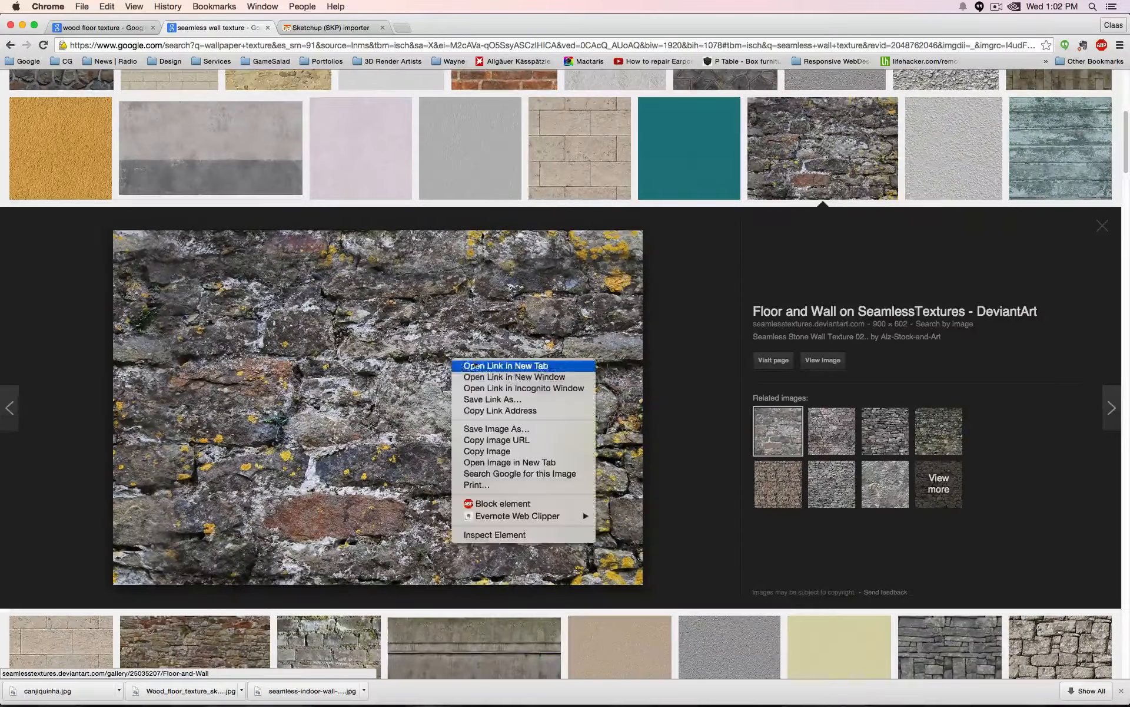
{"action": "left_click", "coordinate": [562, 432]}
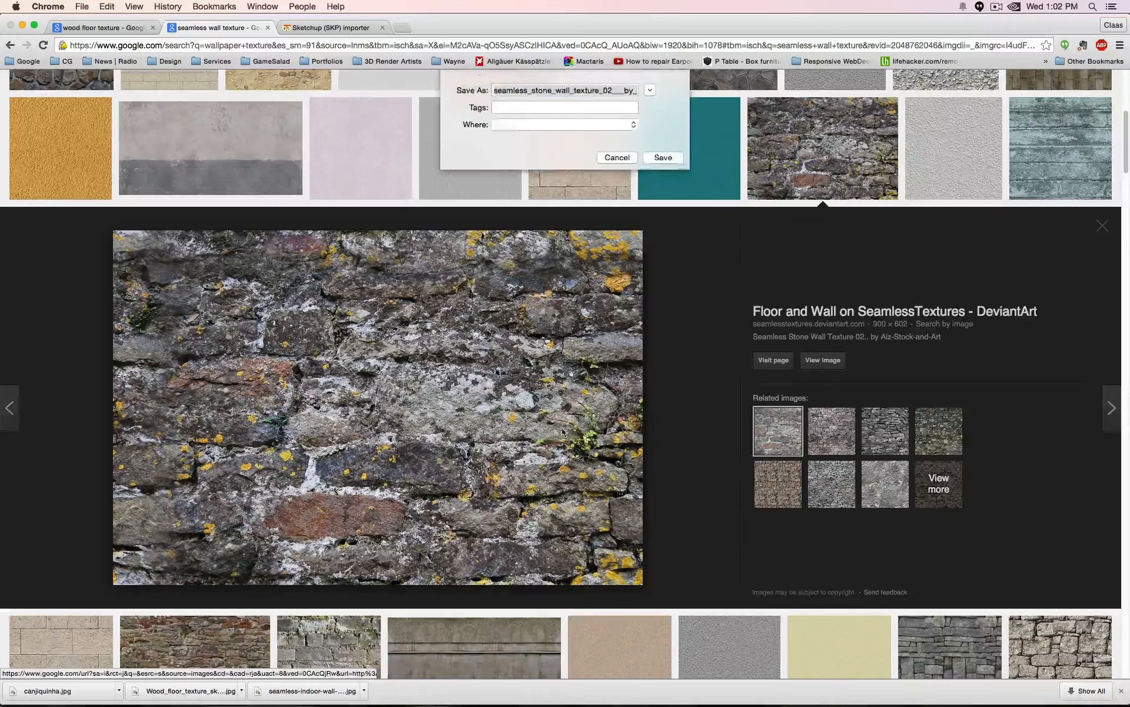
{"action": "left_click", "coordinate": [664, 157]}
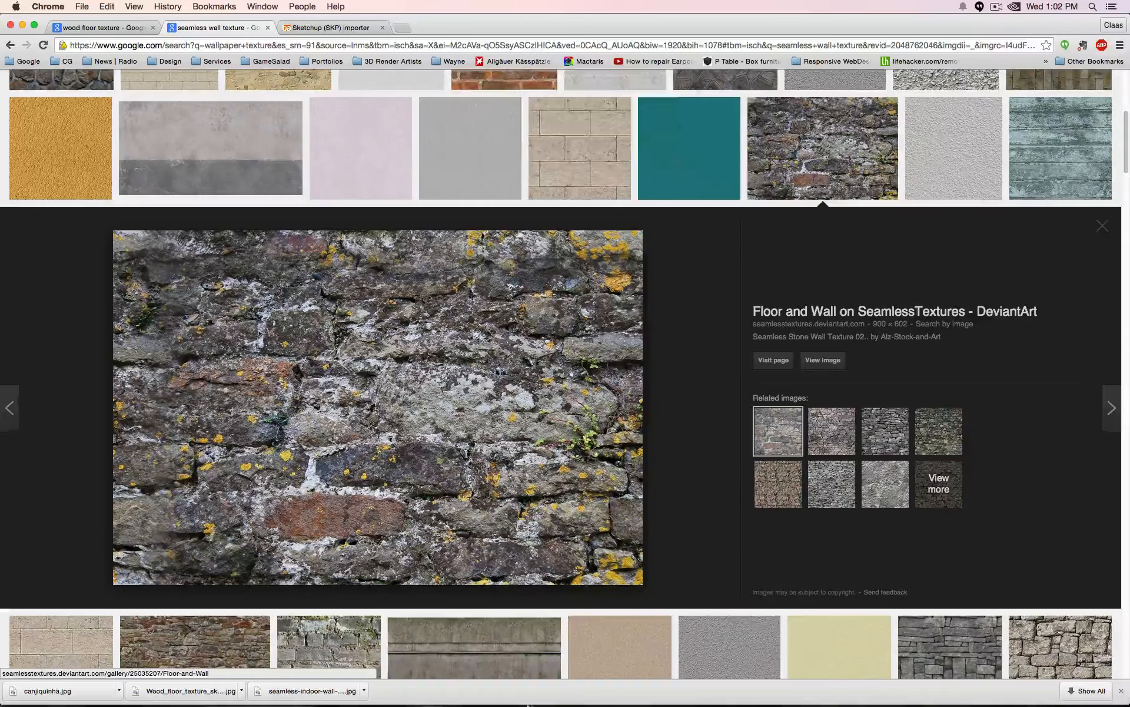
Switch to Blender and replace the Wall Inside image texture with the seamless_stone_wall_texture_02 image from the Desktop.
{"action": "left_click", "coordinate": [436, 683]}
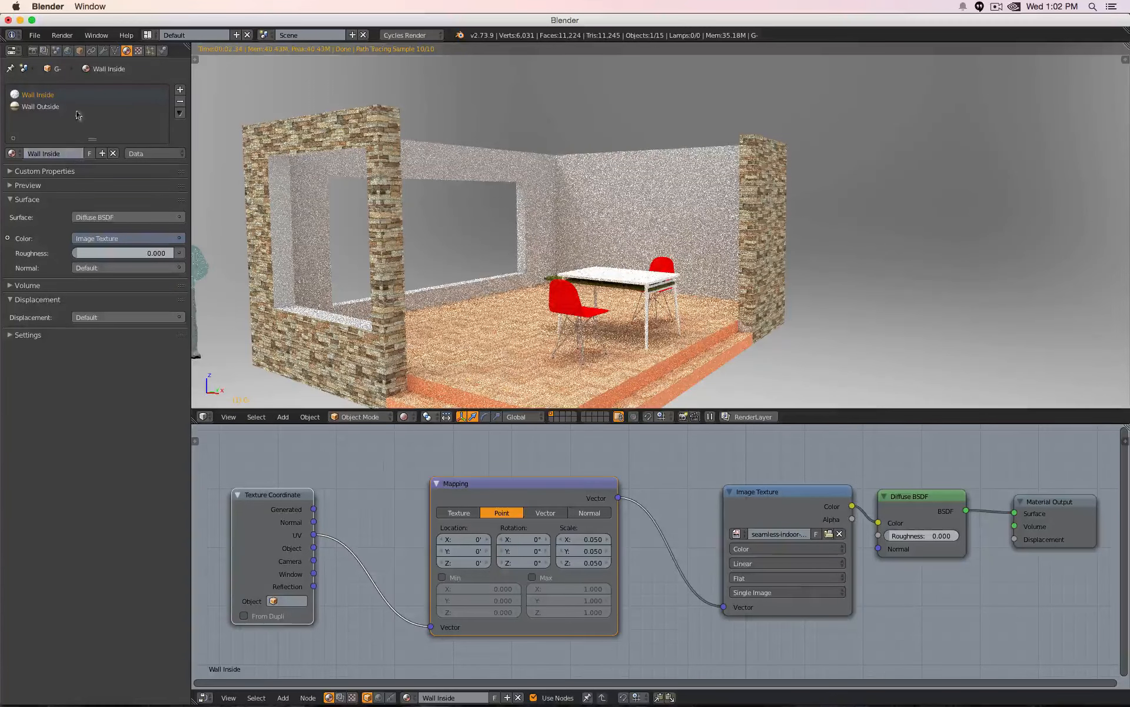
{"action": "left_click", "coordinate": [839, 533]}
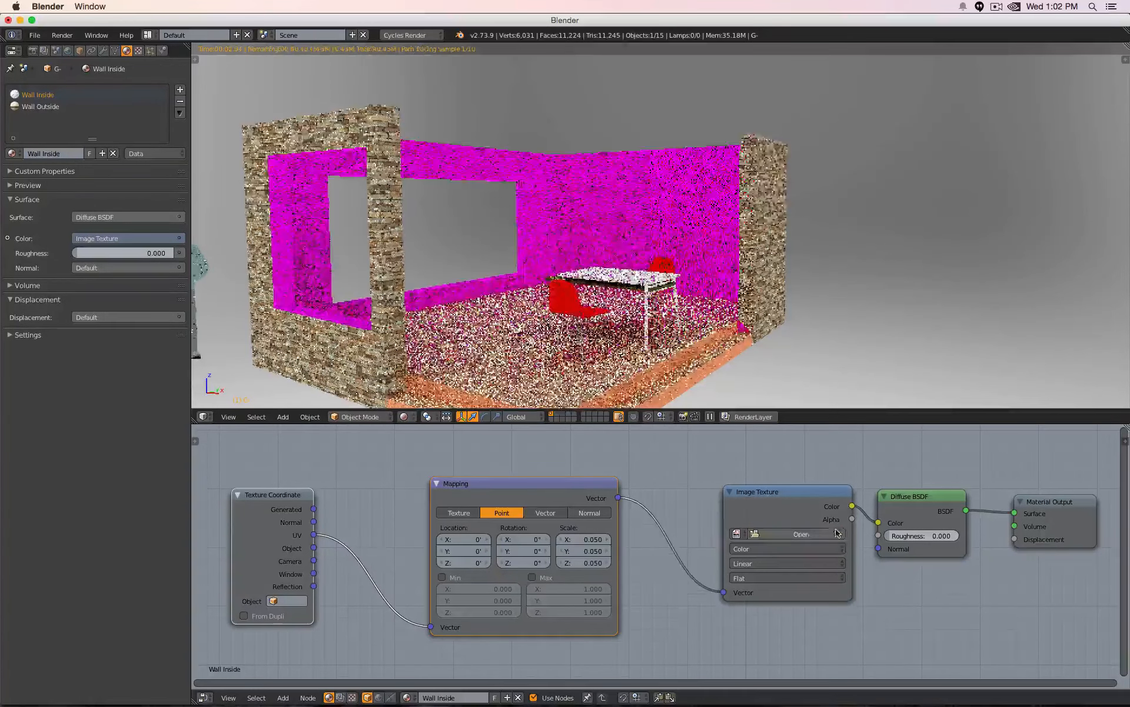
{"action": "left_click", "coordinate": [809, 535]}
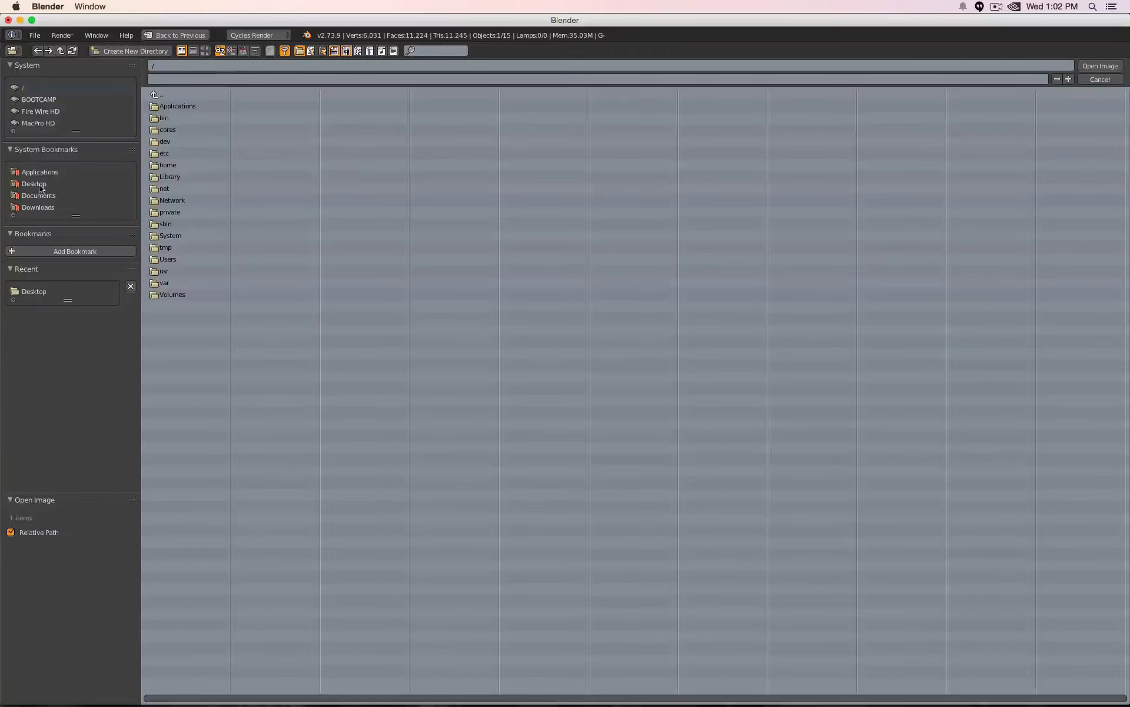
{"action": "left_click", "coordinate": [34, 184]}
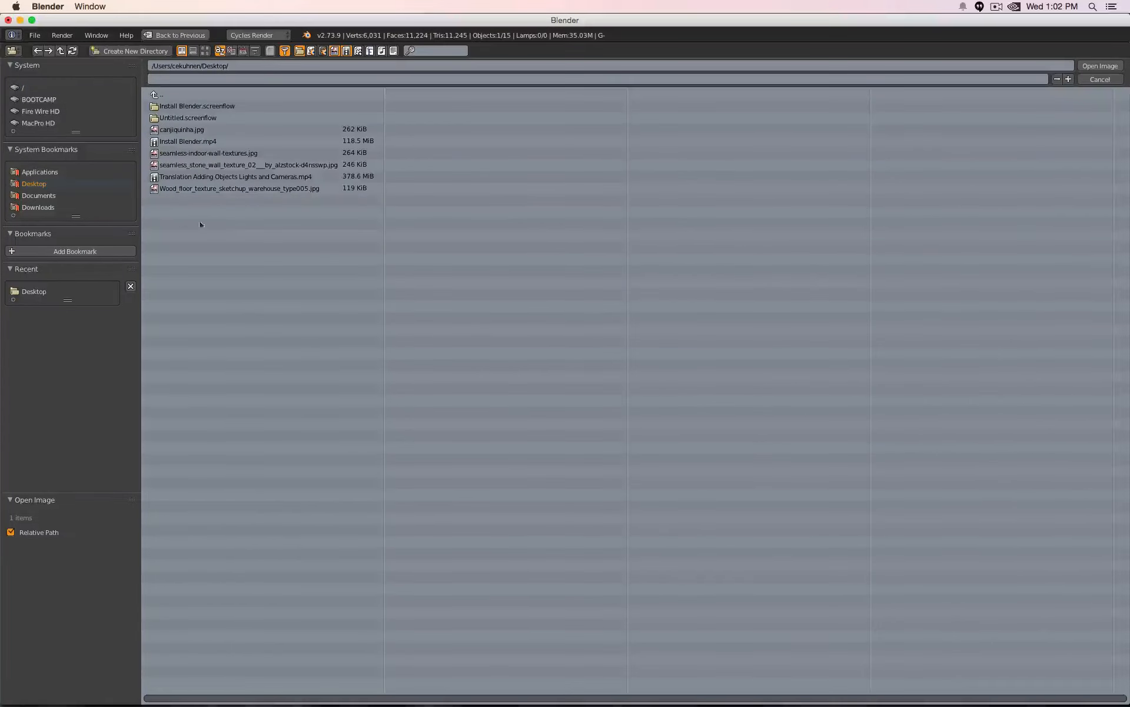
{"action": "left_click", "coordinate": [238, 166]}
{"action": "left_click", "coordinate": [1087, 66]}
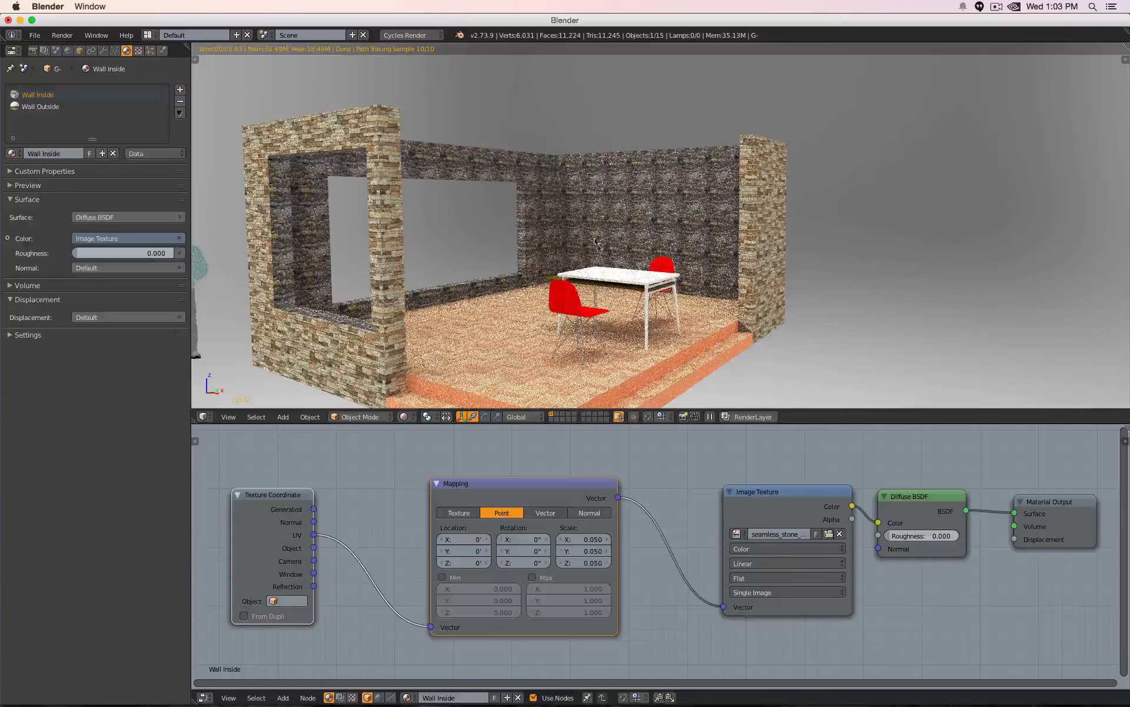
Switch to Chrome, narrow the image search to seamless wallpaper texture and look through the results.
{"action": "key", "text": "super+Tab"}
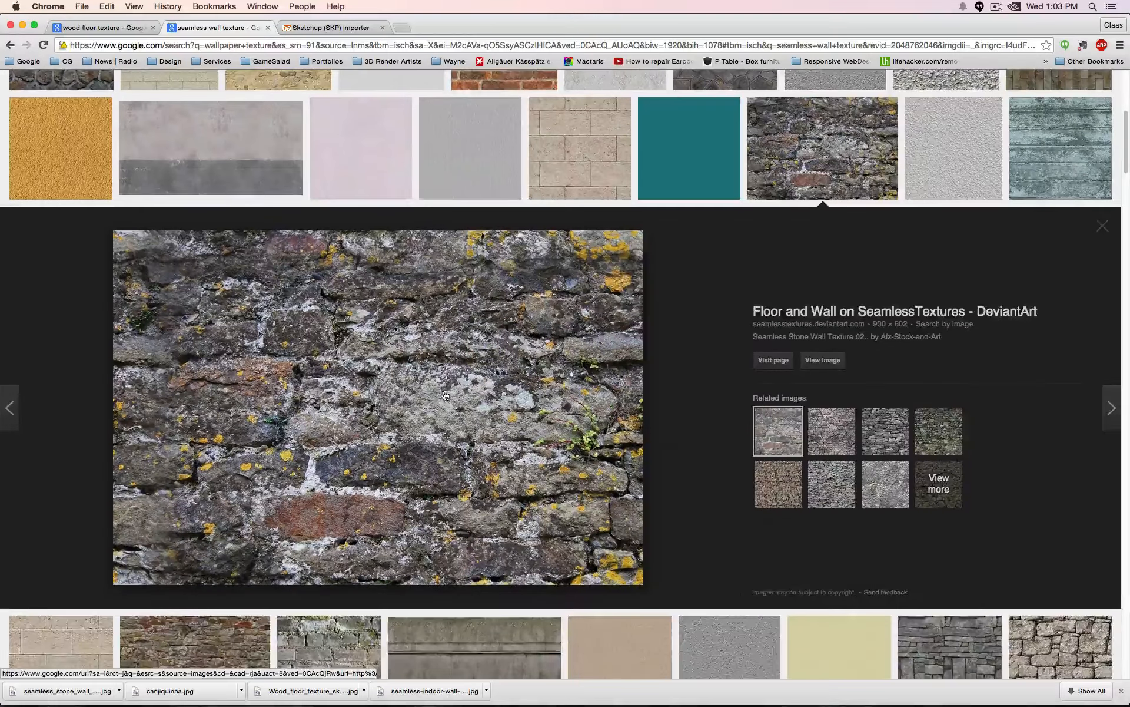
{"action": "scroll", "coordinate": [439, 428], "scroll_direction": "up", "scroll_amount": 5}
{"action": "scroll", "coordinate": [437, 395], "scroll_direction": "up", "scroll_amount": 4}
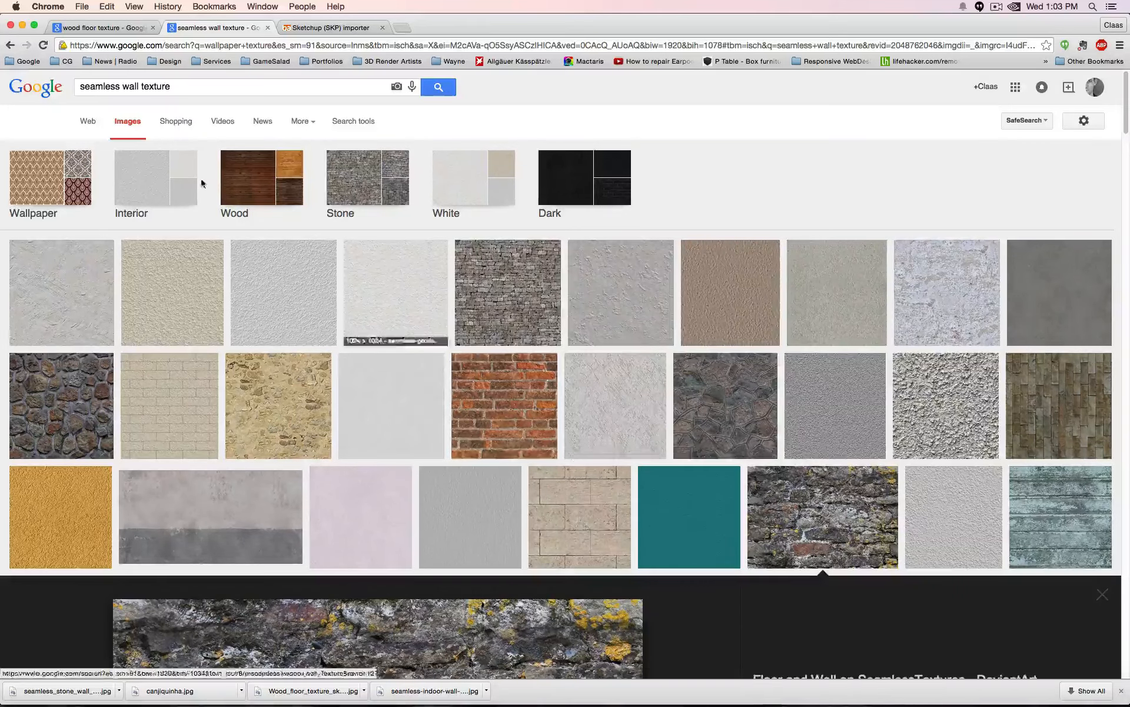
{"action": "left_click", "coordinate": [50, 183]}
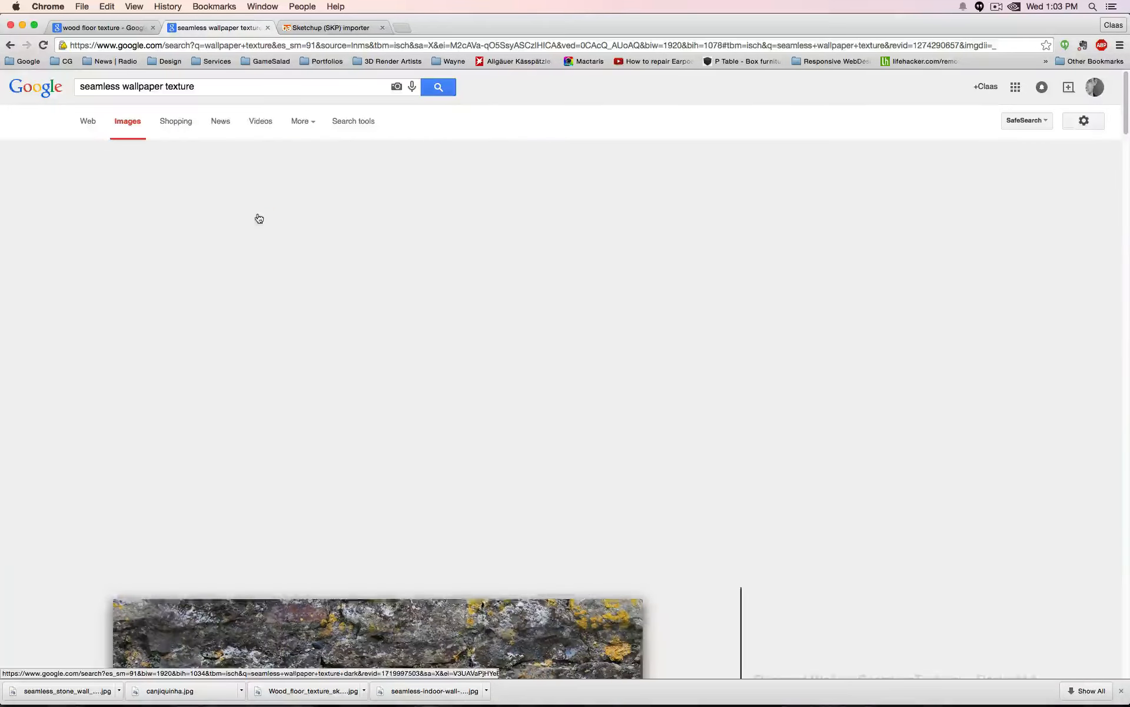
{"action": "scroll", "coordinate": [259, 219], "scroll_direction": "down", "scroll_amount": 3}
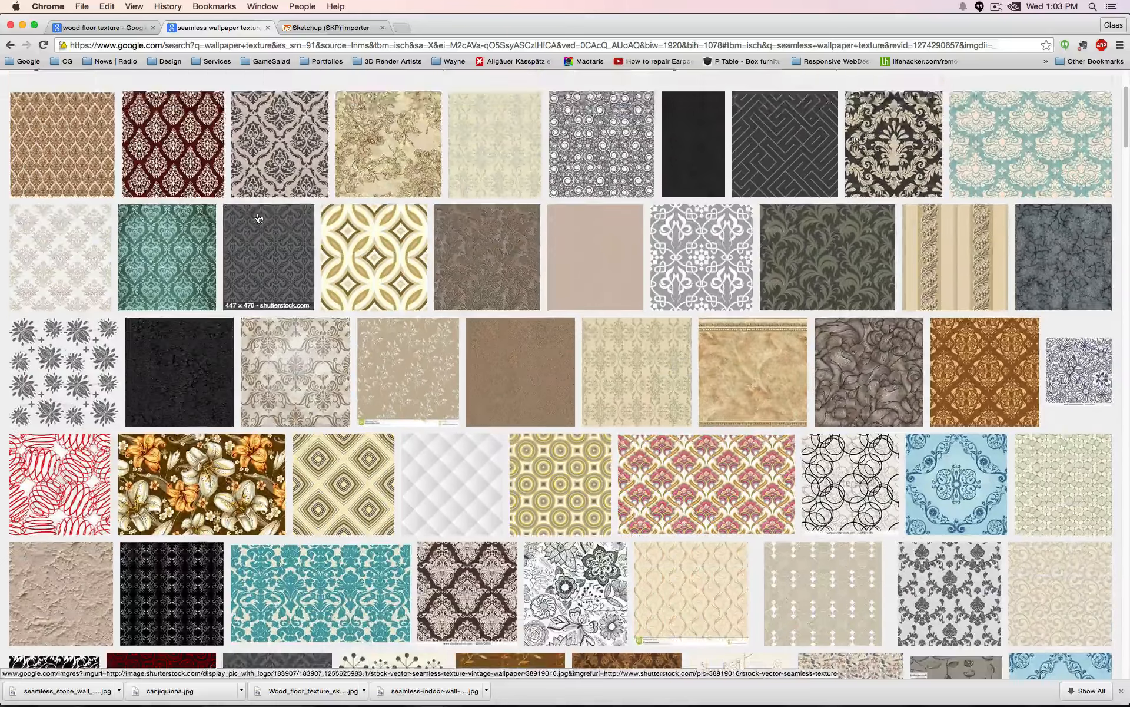
{"action": "scroll", "coordinate": [259, 218], "scroll_direction": "down", "scroll_amount": 3}
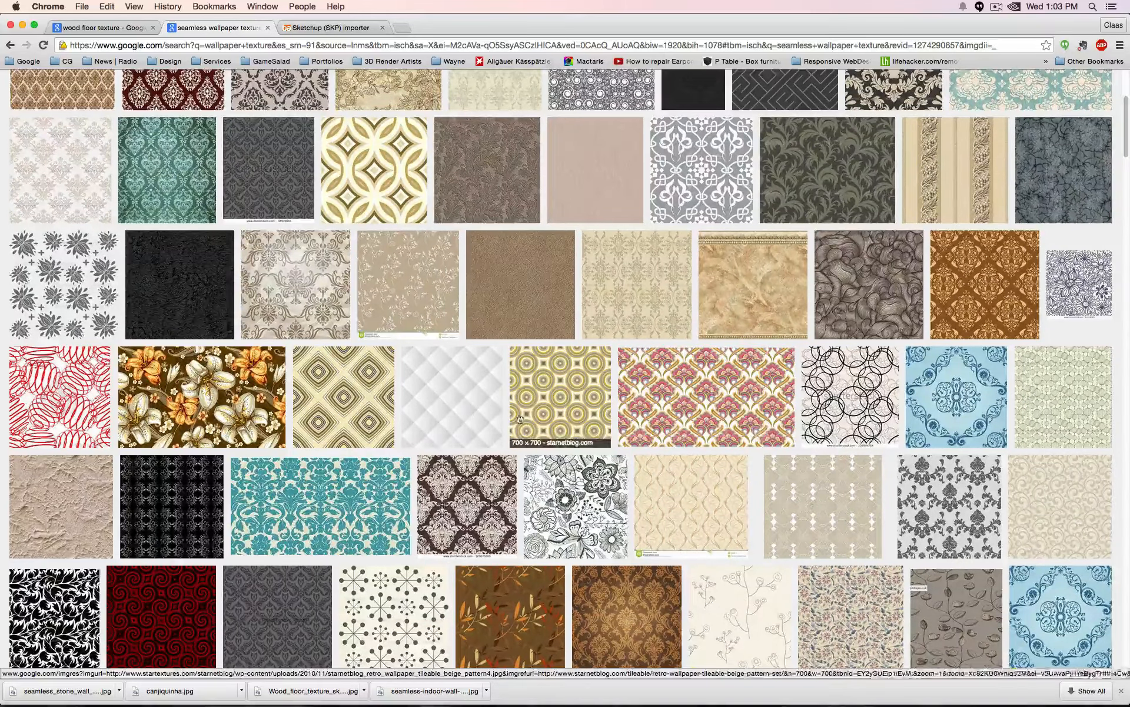
Save the white diamond-pattern seamless texture image to the Desktop under the name images.
{"action": "left_click", "coordinate": [465, 386]}
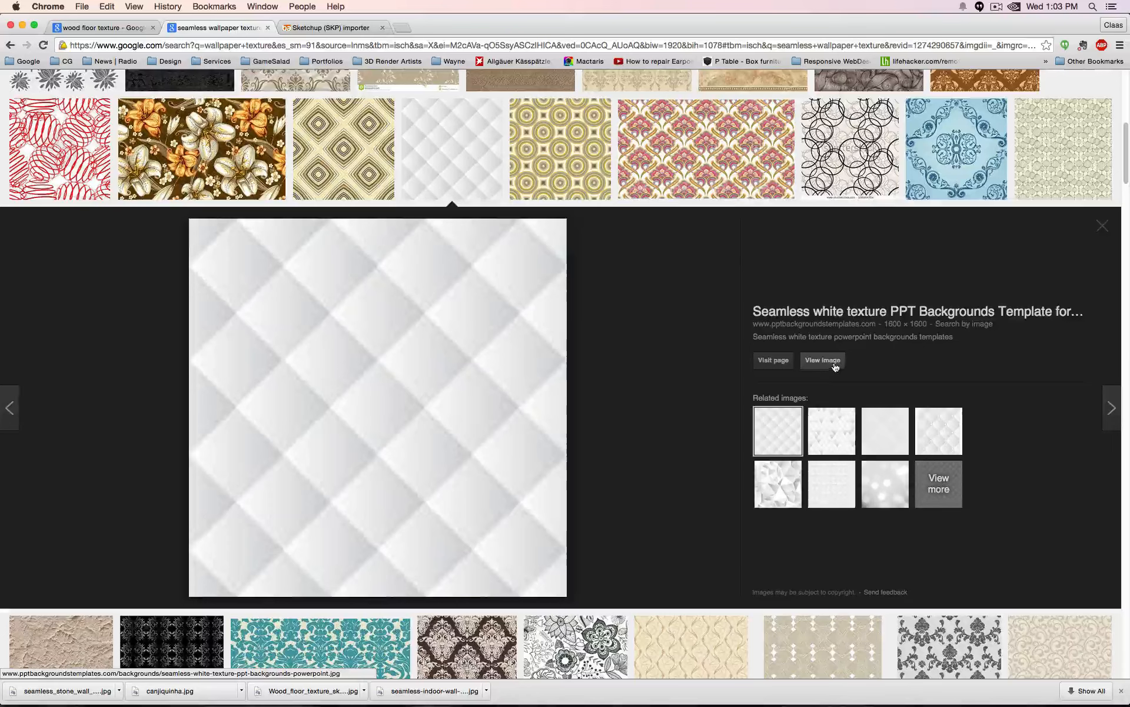
{"action": "right_click", "coordinate": [387, 366]}
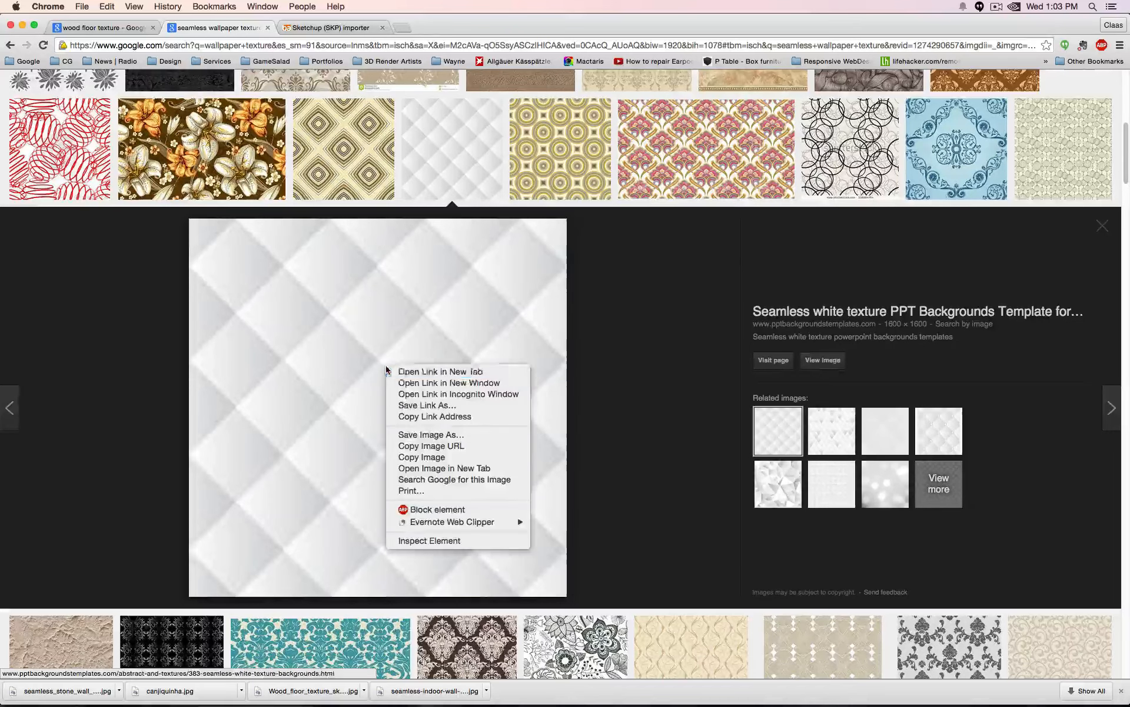
{"action": "left_click", "coordinate": [486, 436]}
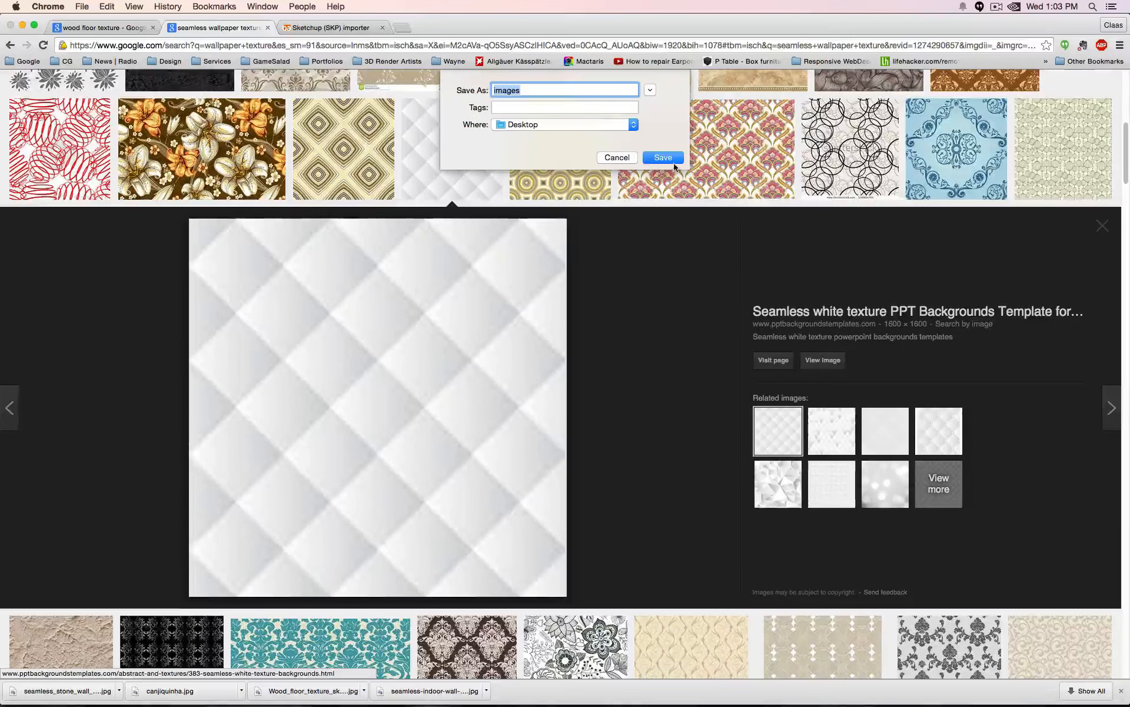
{"action": "left_click", "coordinate": [671, 159]}
Switch to Blender, replace the Wall Inside image texture with images.jpeg from the Desktop and inspect the inside wall up close.
{"action": "mouse_move", "coordinate": [458, 704]}
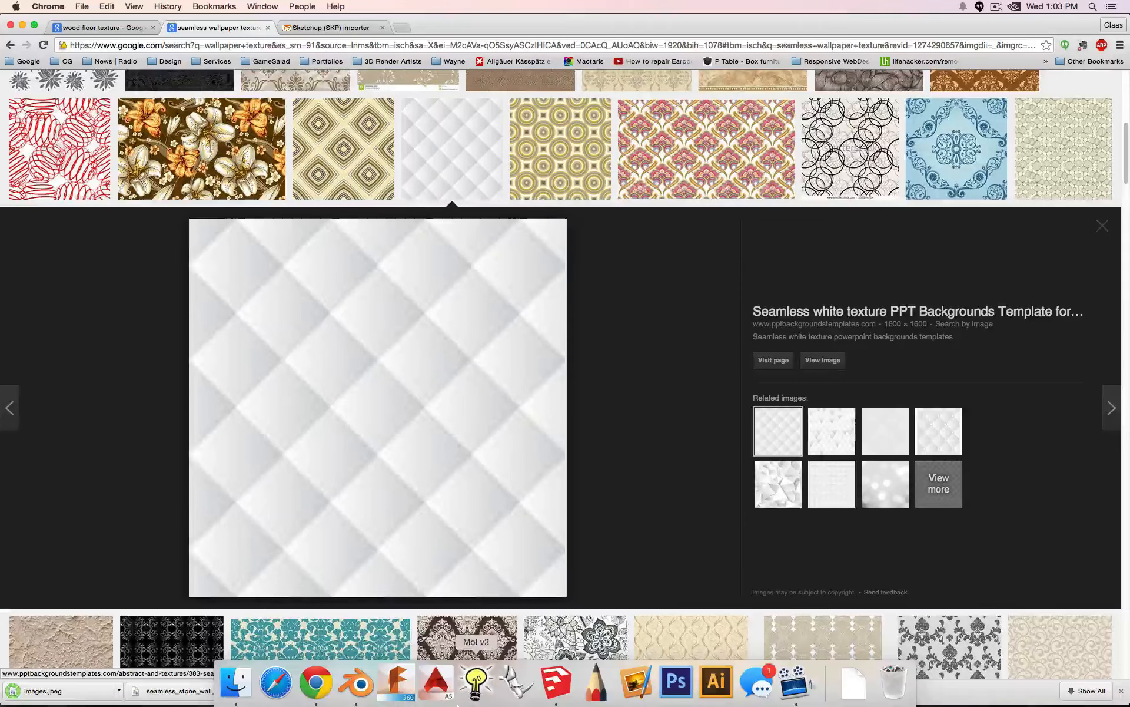
{"action": "left_click", "coordinate": [356, 683]}
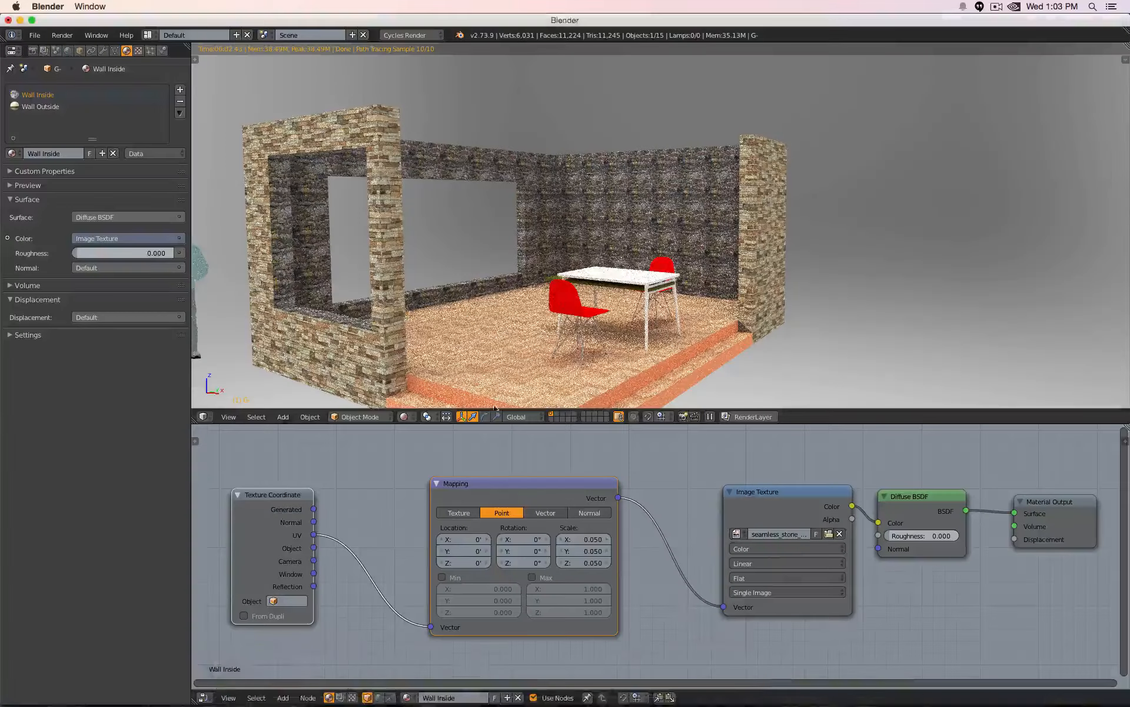
{"action": "left_click", "coordinate": [840, 534]}
{"action": "left_click", "coordinate": [833, 534]}
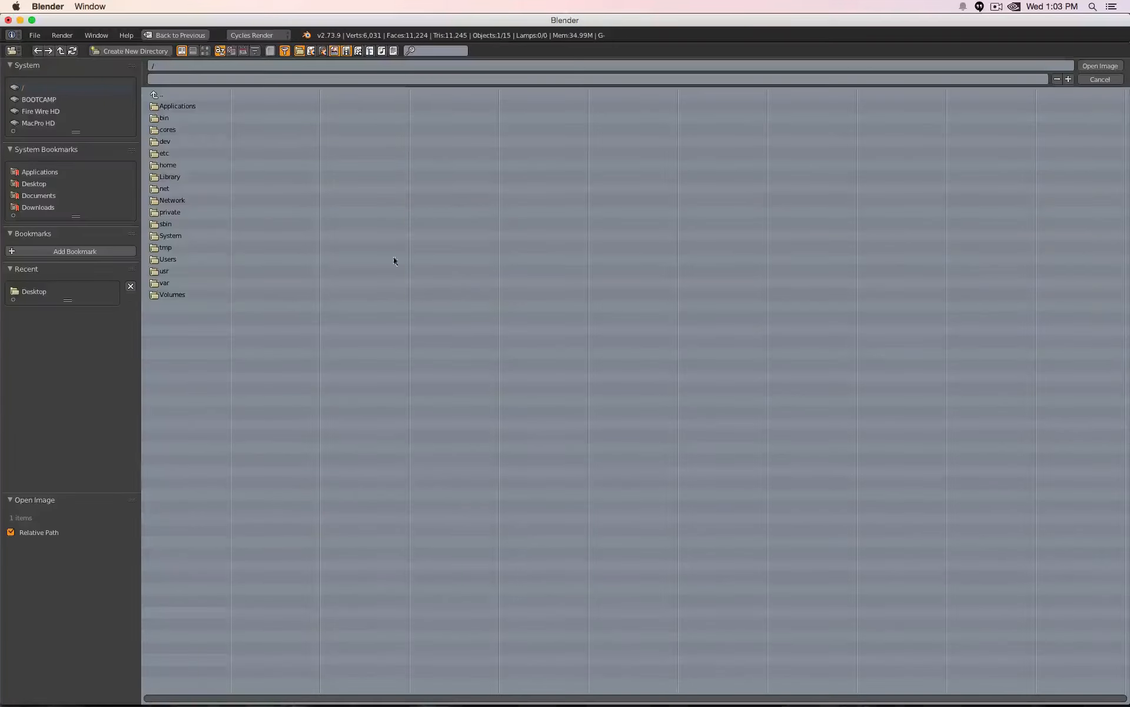
{"action": "left_click", "coordinate": [33, 183]}
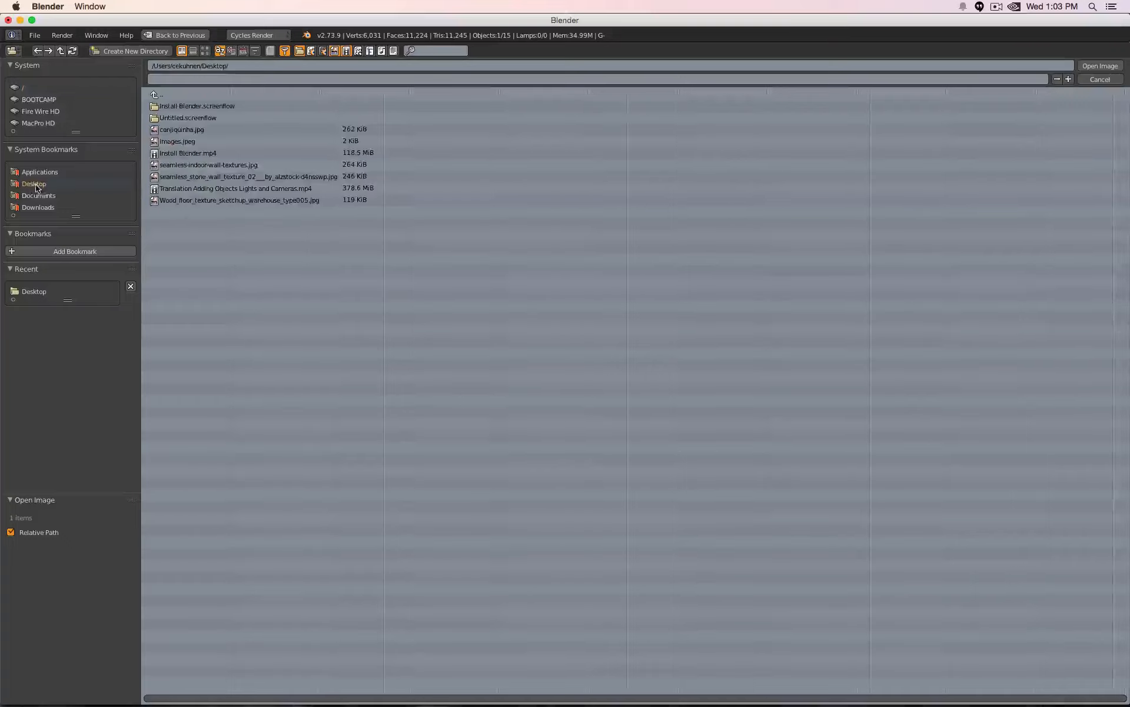
{"action": "double_click", "coordinate": [198, 145]}
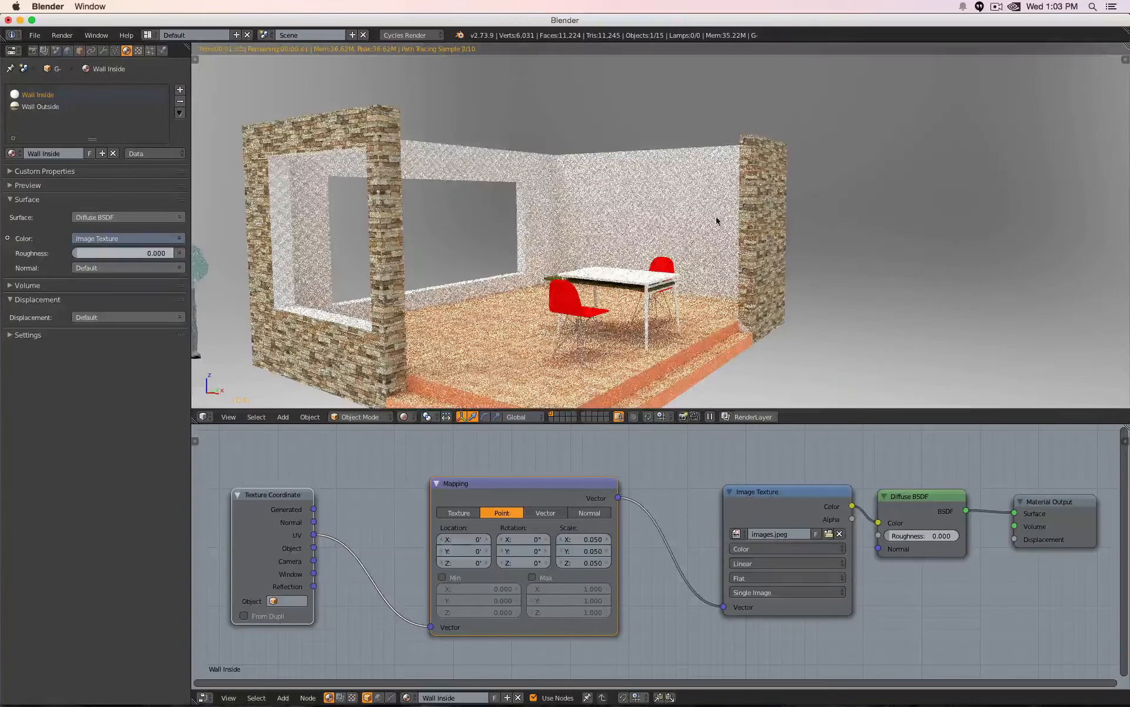
{"action": "scroll", "coordinate": [696, 212], "scroll_direction": "up", "scroll_amount": 3}
{"action": "scroll", "coordinate": [697, 213], "scroll_direction": "up", "scroll_amount": 2}
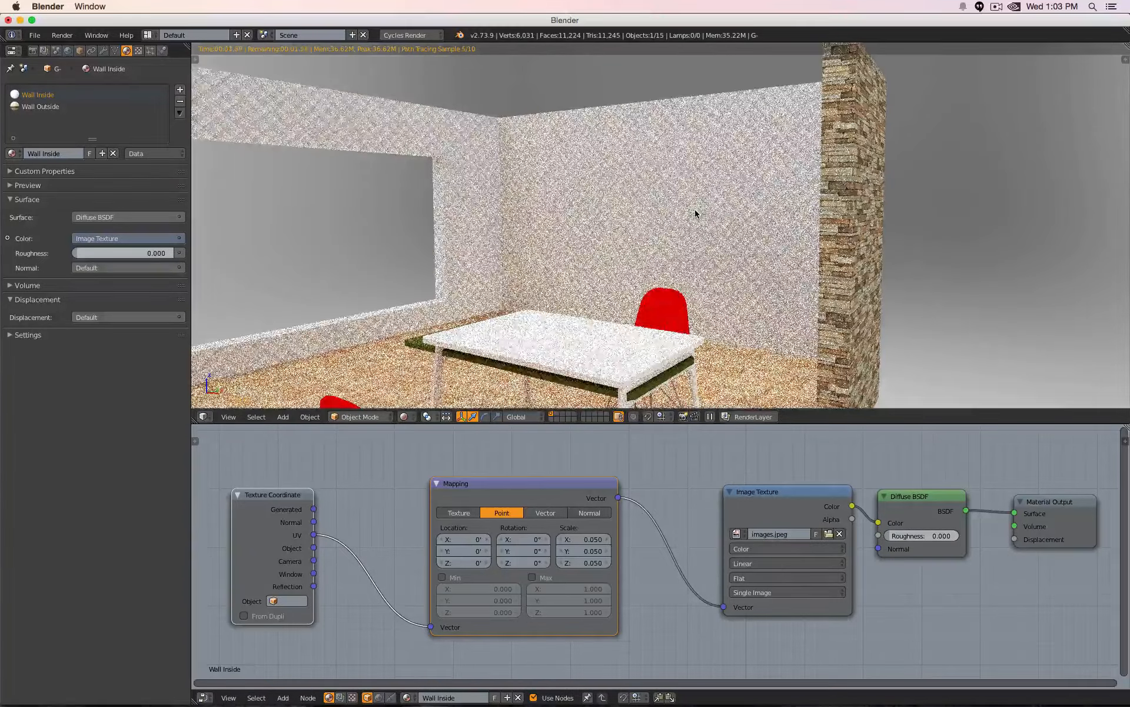
Switch to Chrome, look further through the wallpaper results and save the dark Maze Texture image from Flikie Wallpapers.
{"action": "key", "text": "super+Tab"}
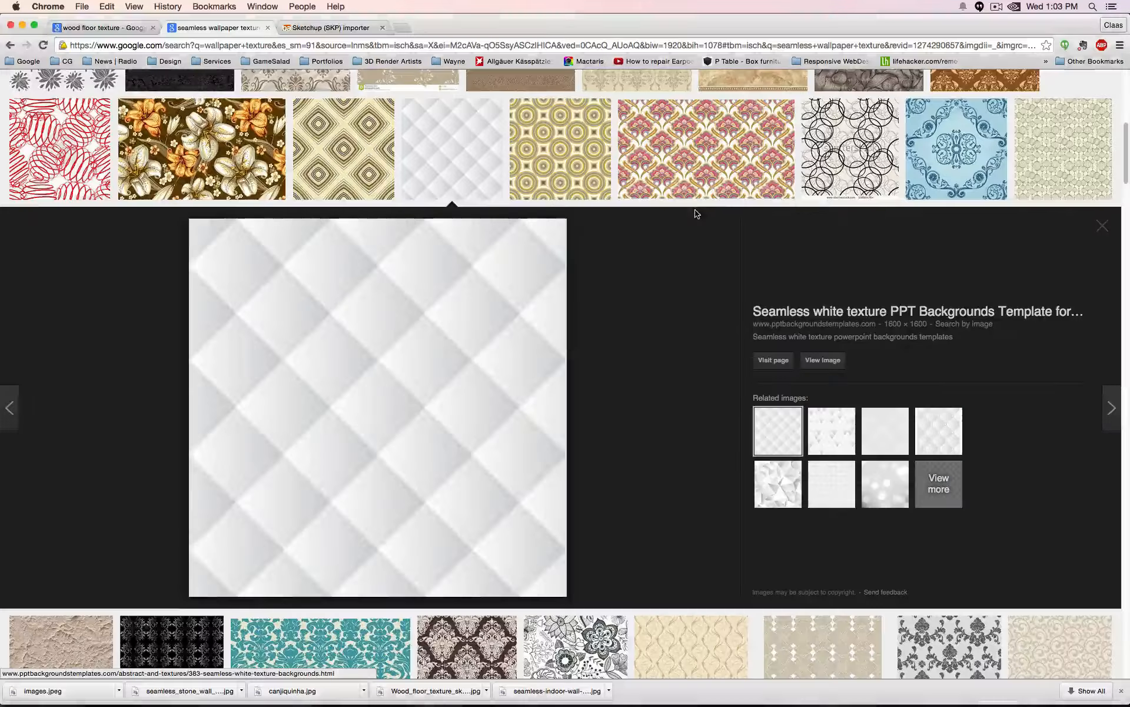
{"action": "scroll", "coordinate": [673, 336], "scroll_direction": "down", "scroll_amount": 5}
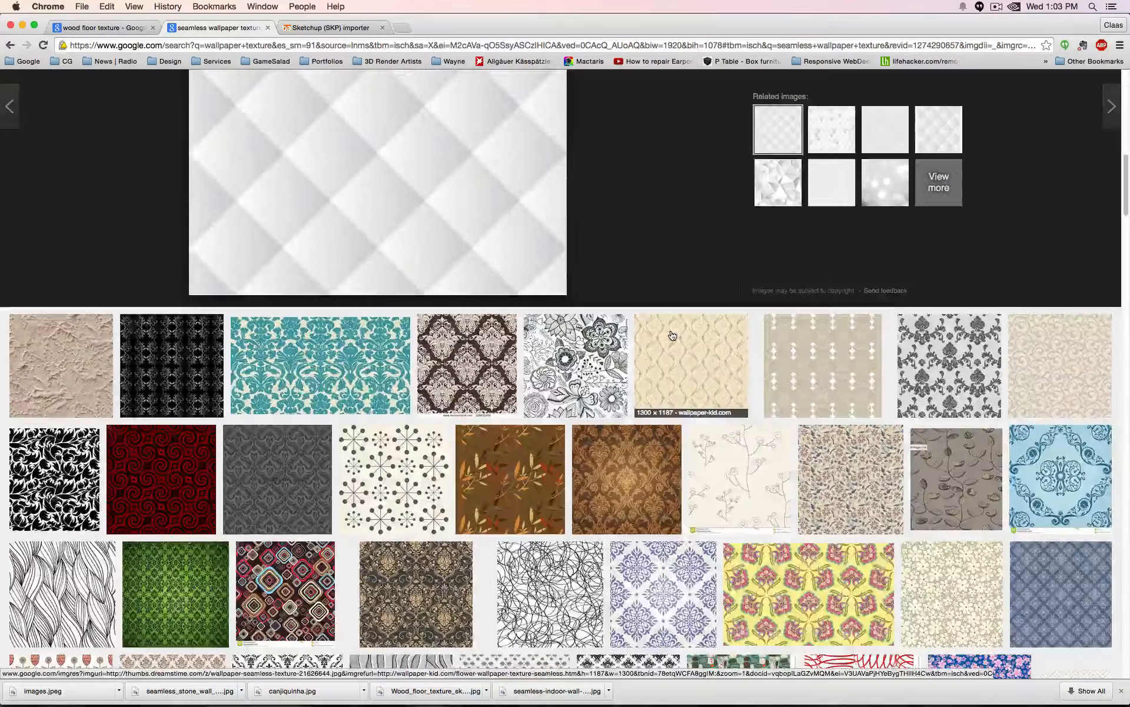
{"action": "scroll", "coordinate": [673, 336], "scroll_direction": "down", "scroll_amount": 3}
{"action": "scroll", "coordinate": [672, 336], "scroll_direction": "down", "scroll_amount": 6}
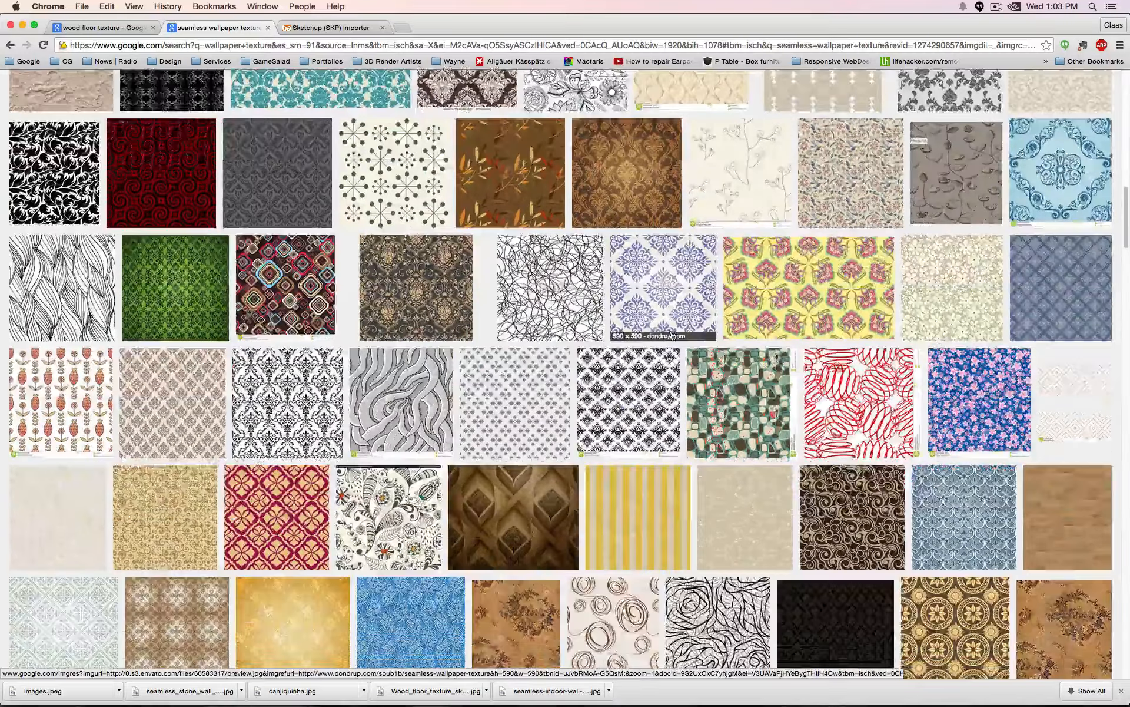
{"action": "scroll", "coordinate": [672, 335], "scroll_direction": "down", "scroll_amount": 10}
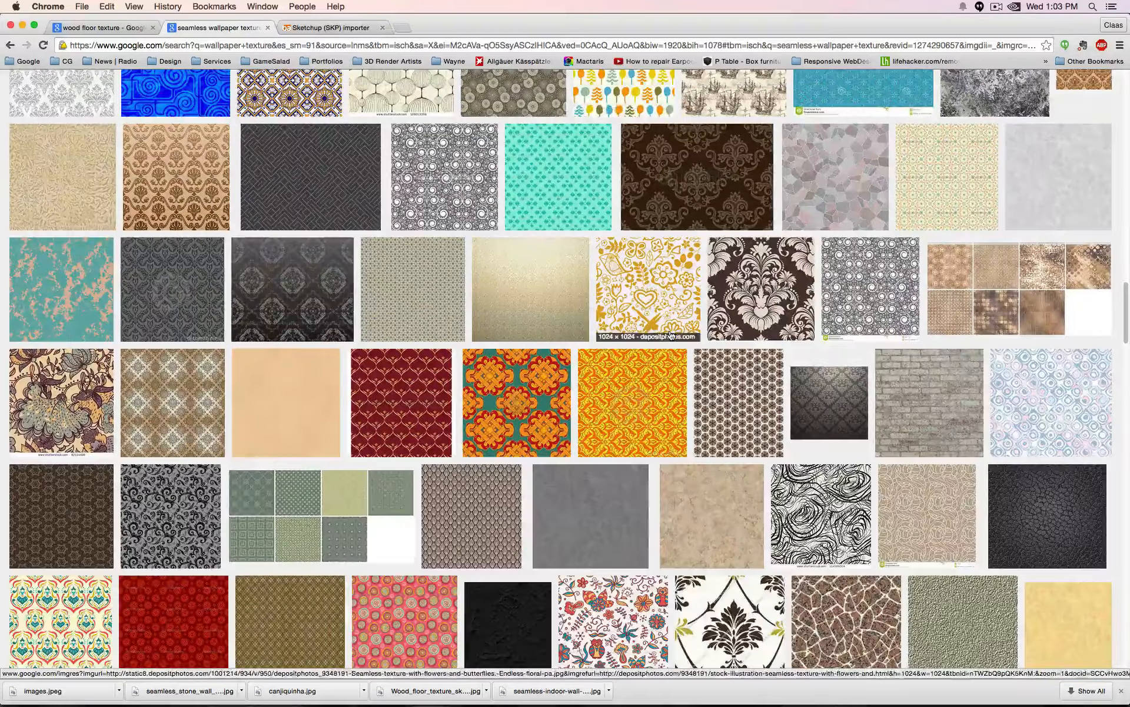
{"action": "scroll", "coordinate": [654, 323], "scroll_direction": "down", "scroll_amount": 1}
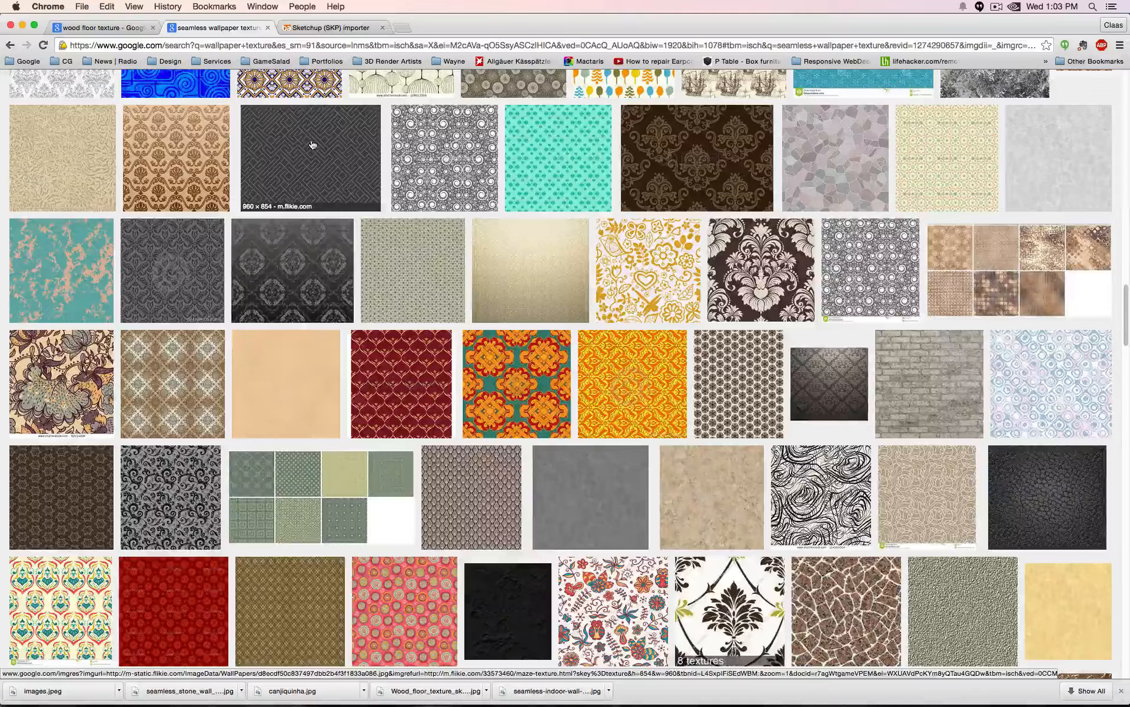
{"action": "left_click", "coordinate": [305, 120]}
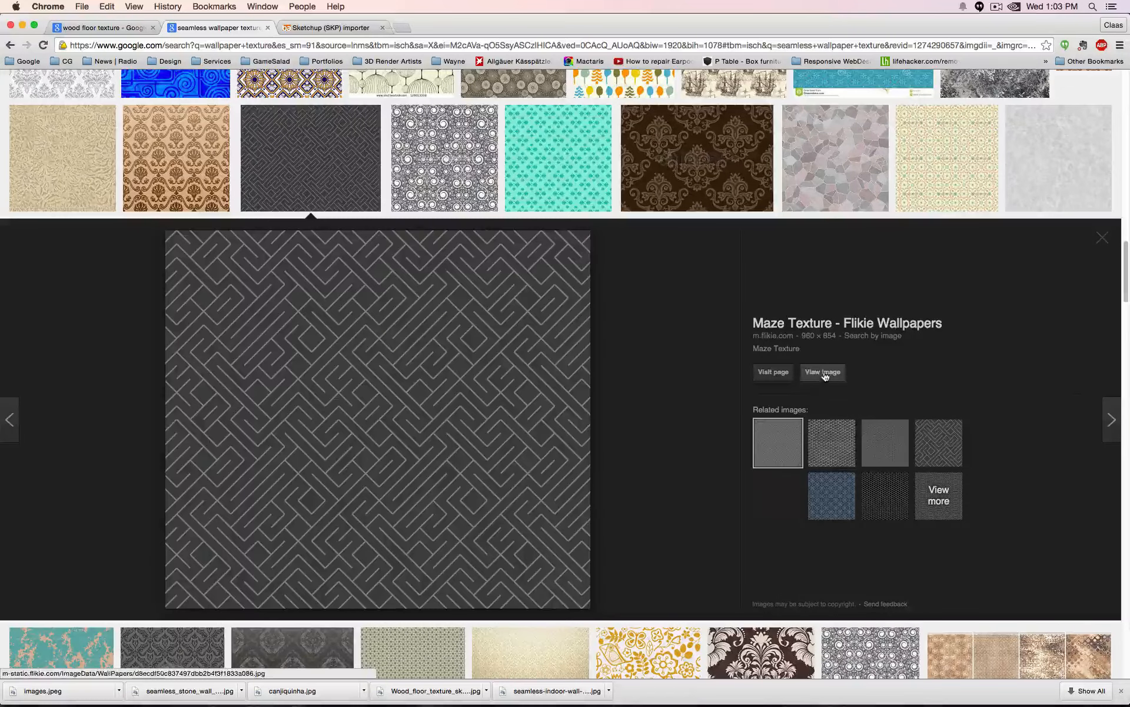
{"action": "right_click", "coordinate": [446, 363]}
{"action": "left_click", "coordinate": [547, 433]}
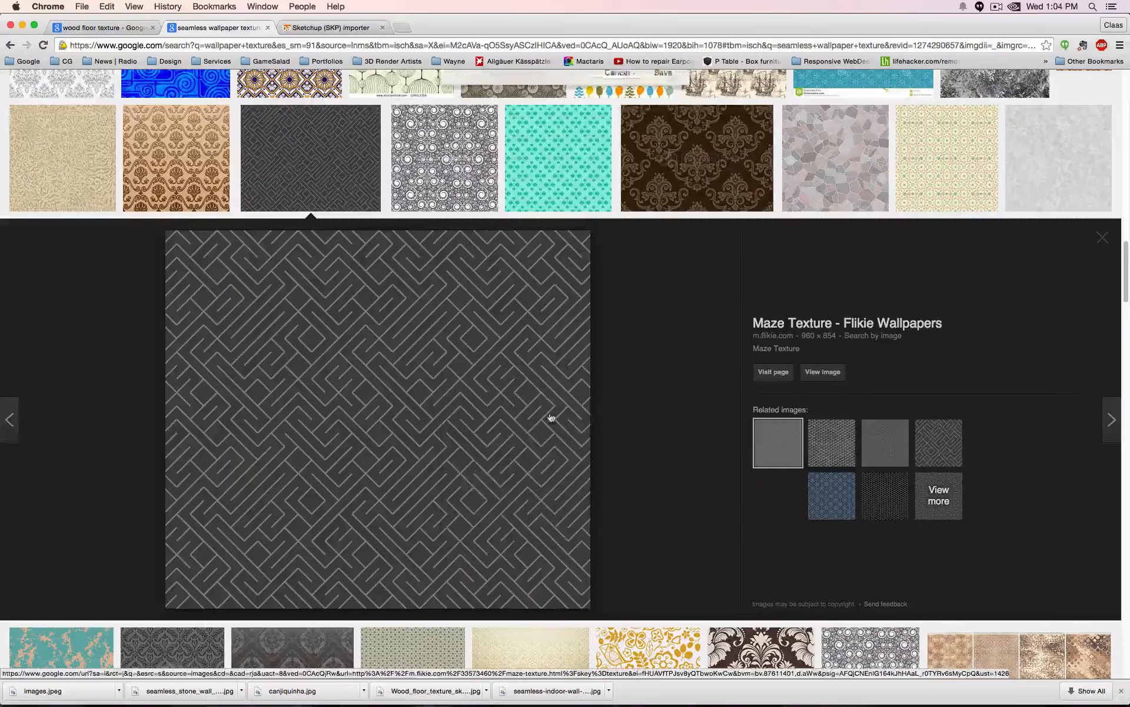
{"action": "left_click", "coordinate": [661, 156]}
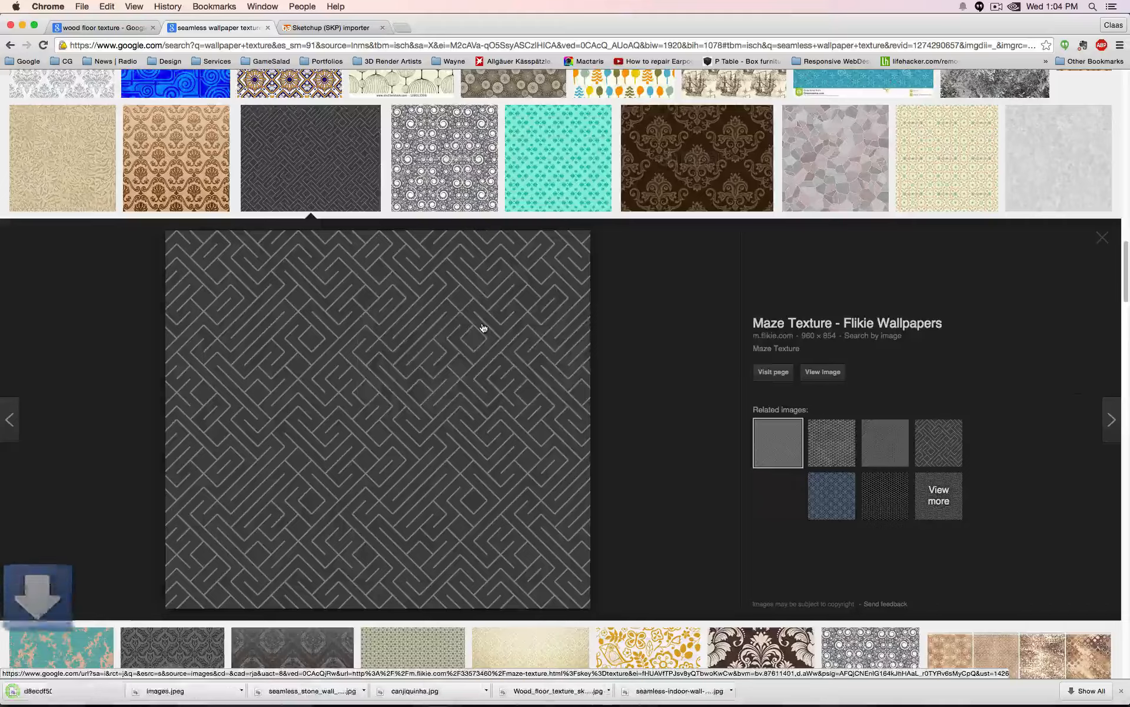
Switch to Blender and replace the Wall Inside image texture with the dark maze image, d8ecdf50c83749….jpg, from the Desktop.
{"action": "key", "text": "super+Tab"}
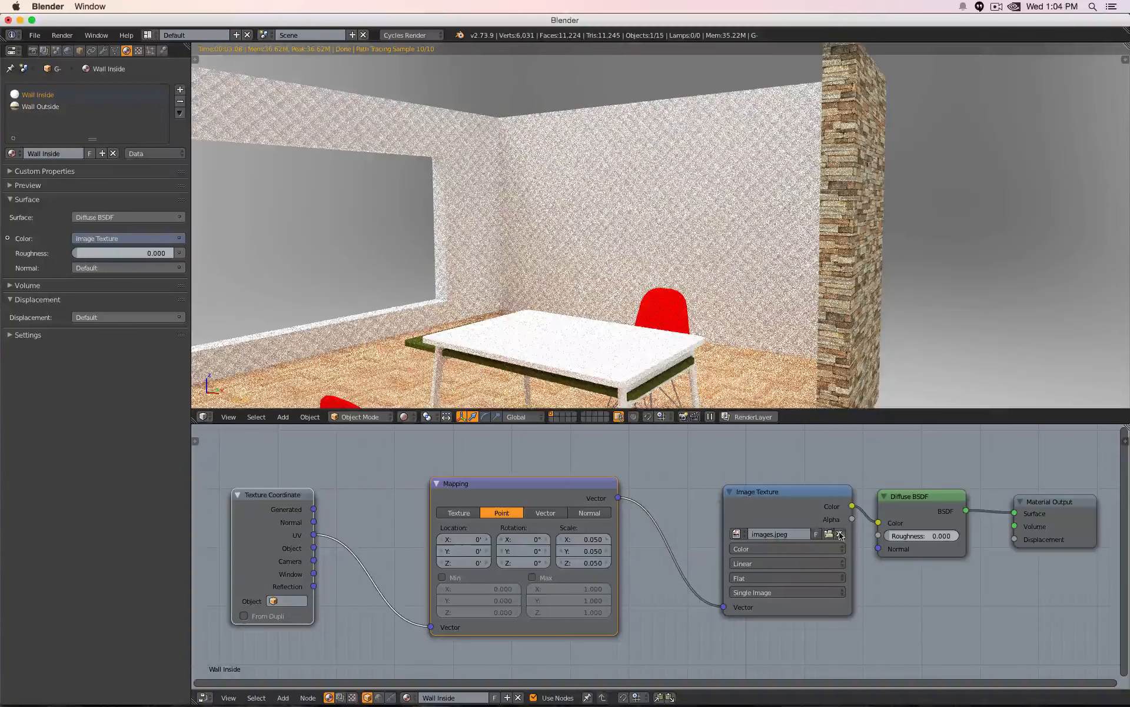
{"action": "left_click", "coordinate": [839, 534]}
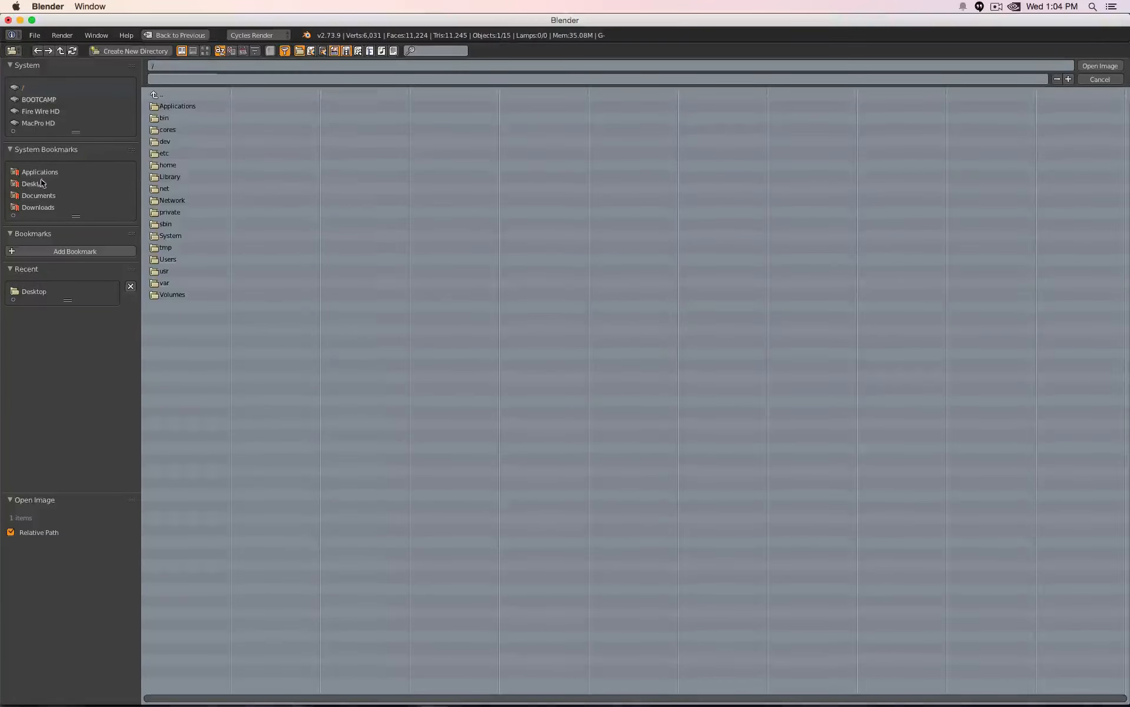
{"action": "left_click", "coordinate": [41, 182]}
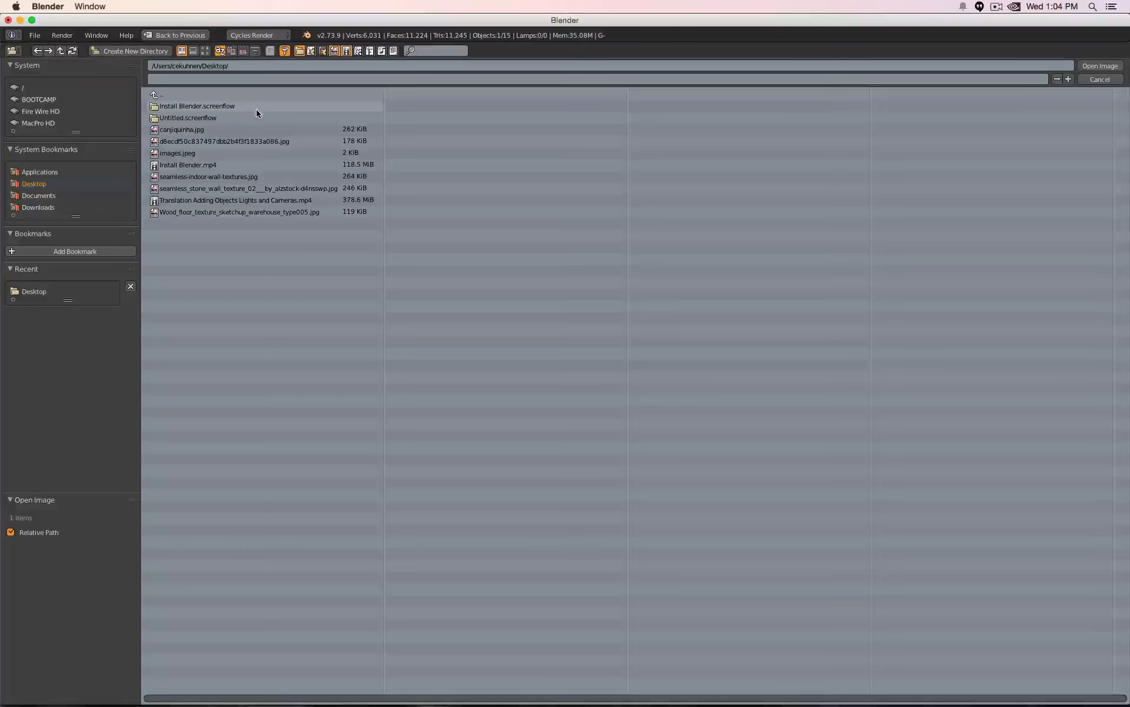
{"action": "left_click", "coordinate": [204, 51]}
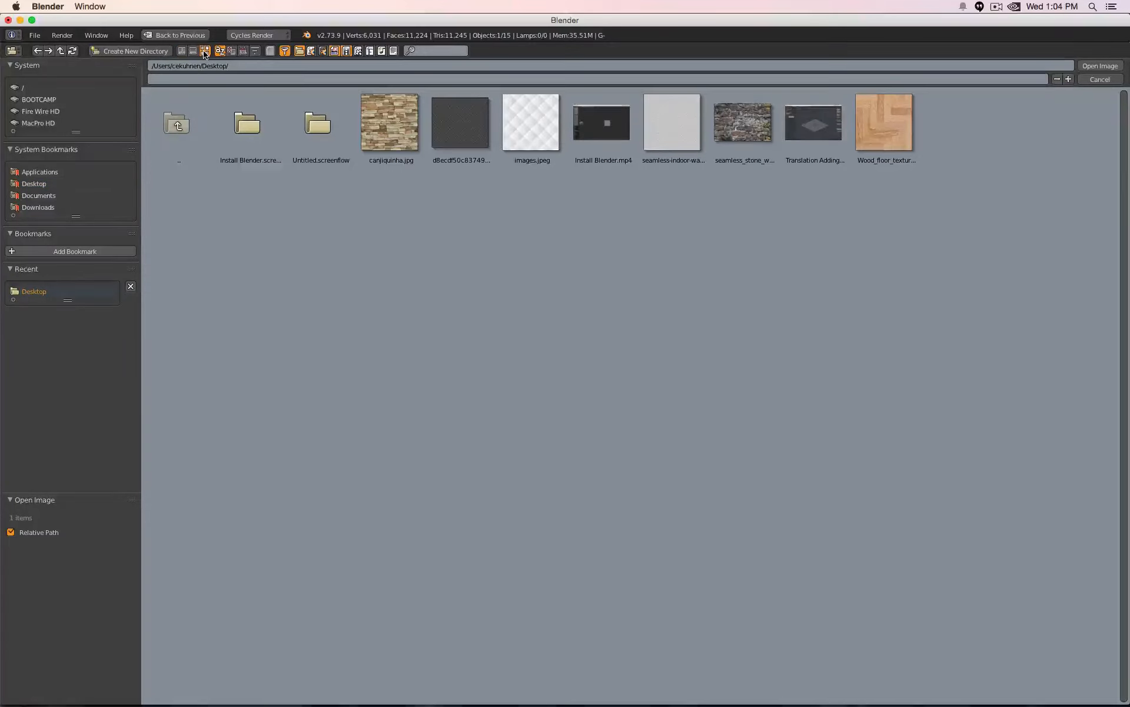
{"action": "left_click", "coordinate": [480, 137]}
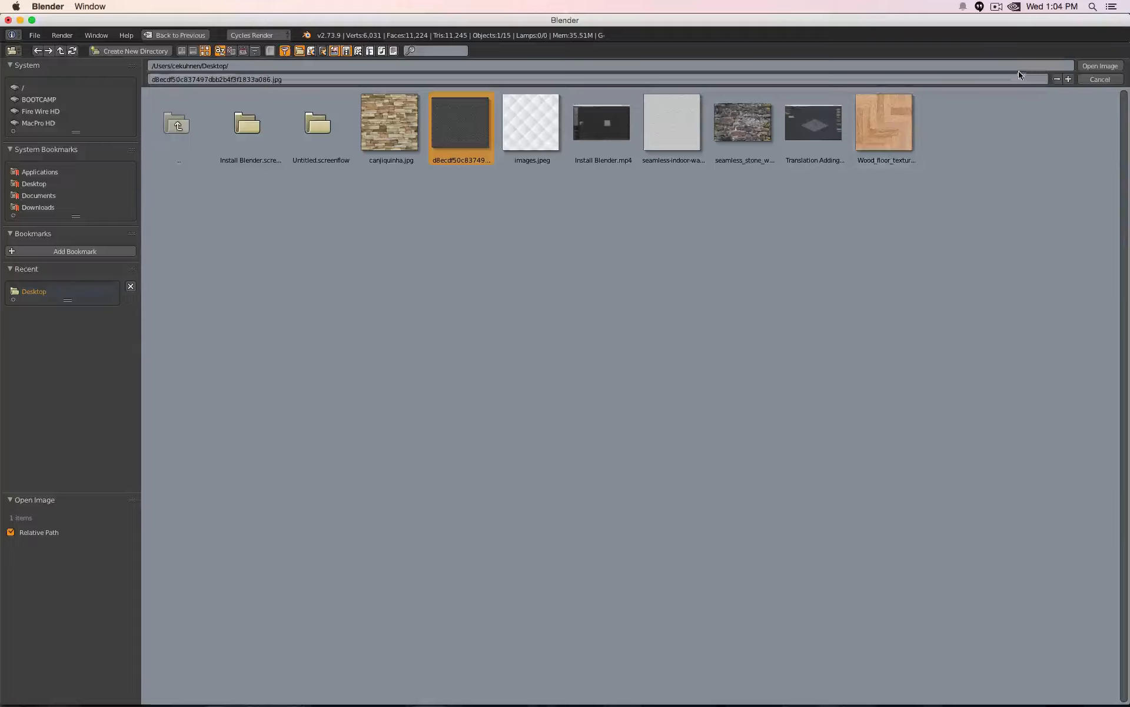
{"action": "left_click", "coordinate": [1097, 67]}
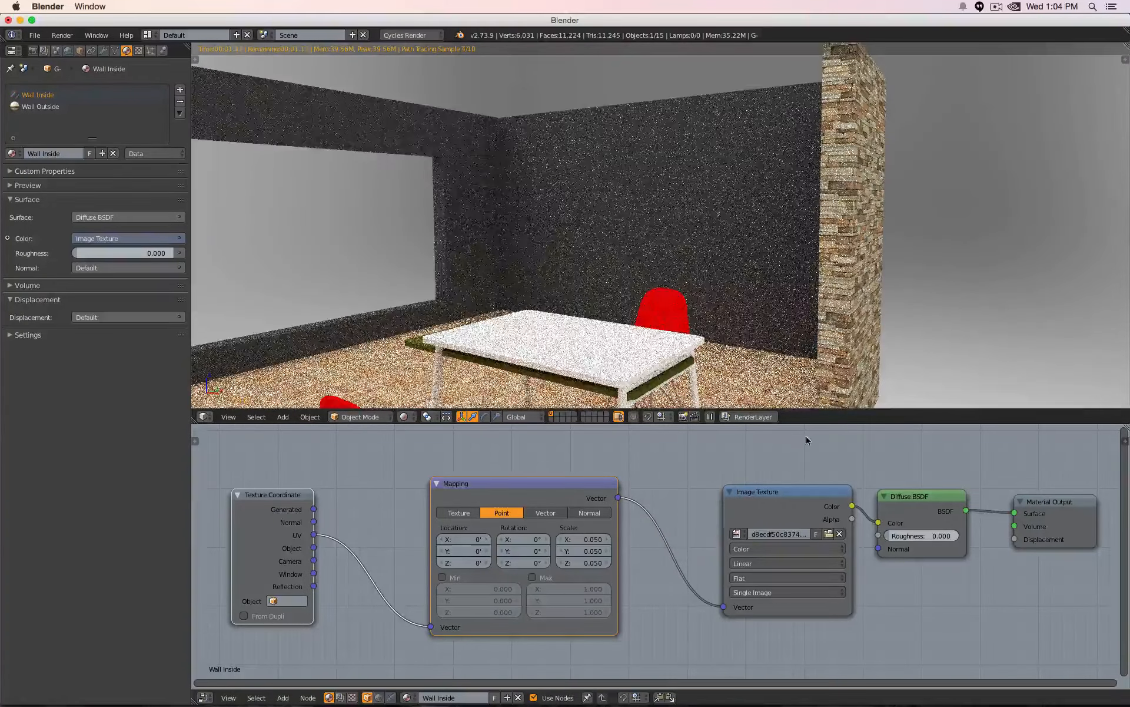
Set the Wall Inside texture's Mapping scale to 0.01 on X, Y and Z and inspect the walls around the room.
{"action": "scroll", "coordinate": [653, 259], "scroll_direction": "up", "scroll_amount": 5}
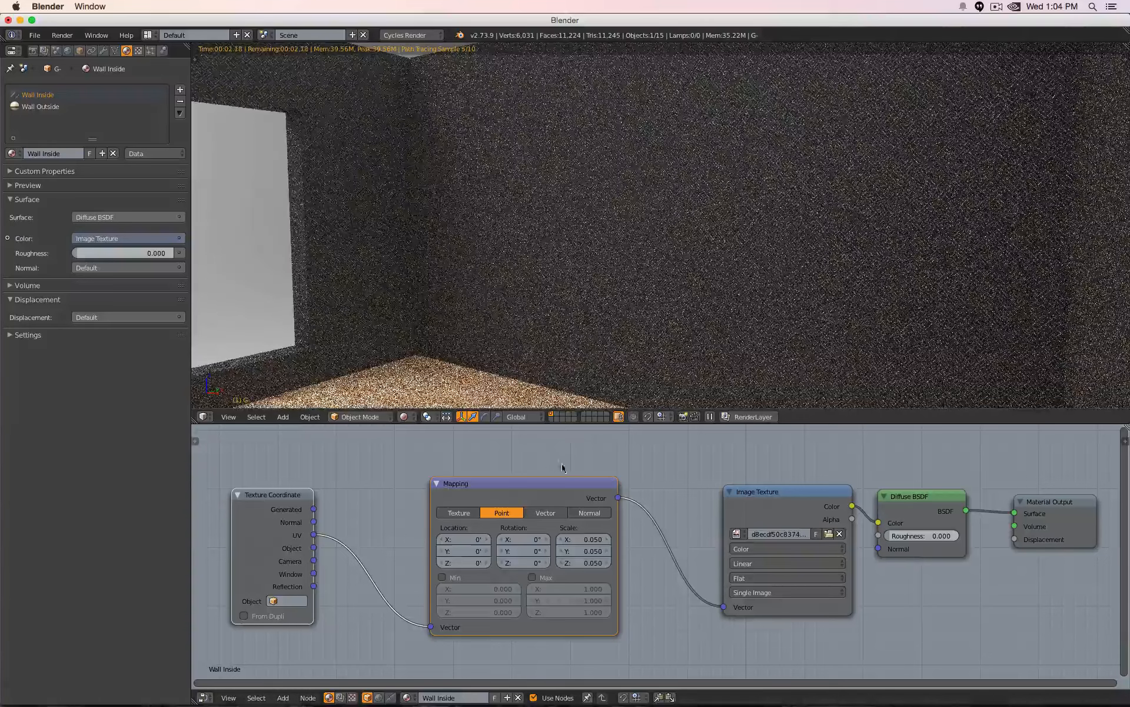
{"action": "left_click", "coordinate": [585, 539]}
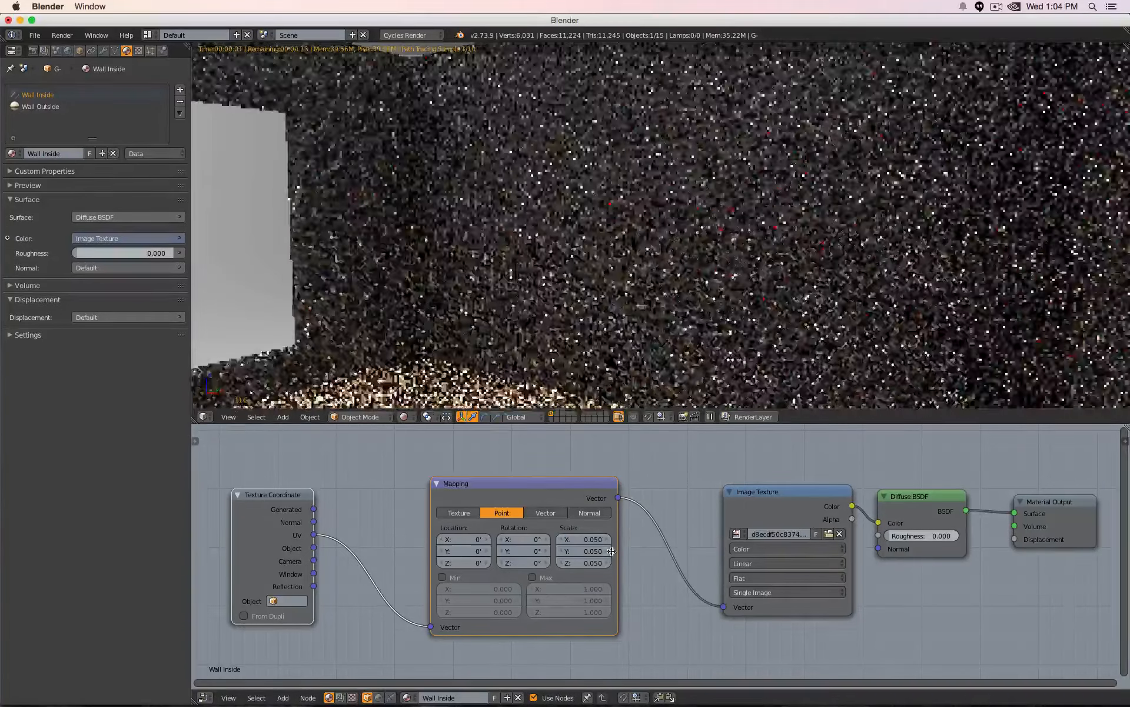
{"action": "key", "text": "Return"}
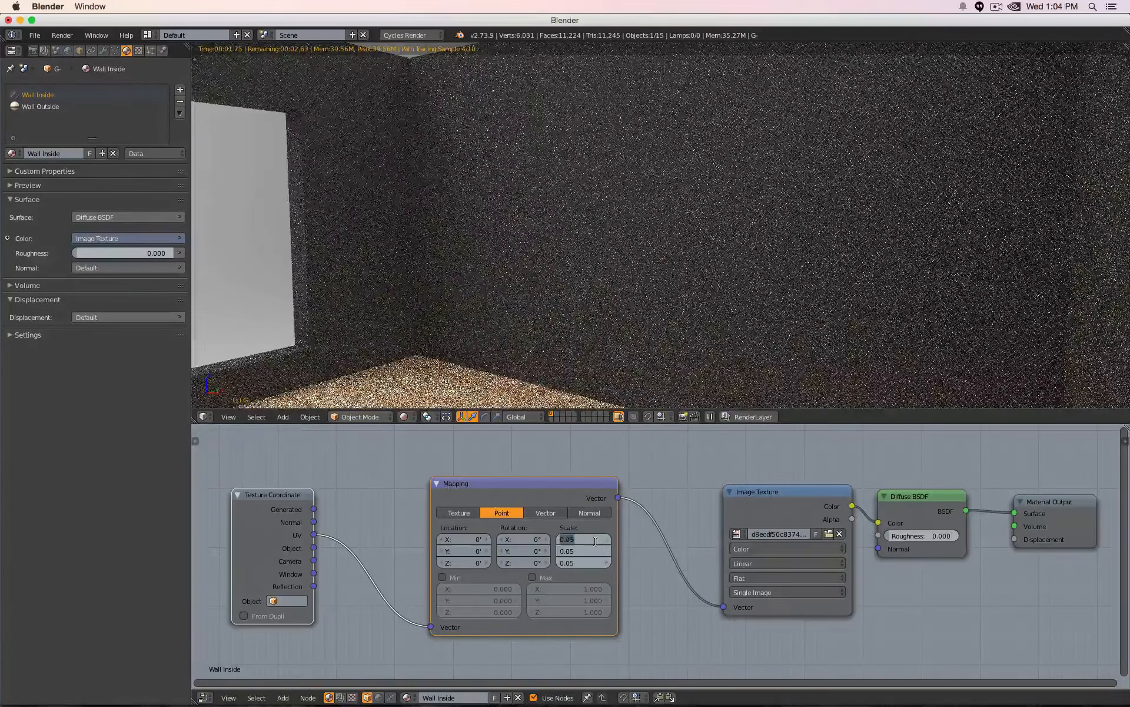
{"action": "type", "text": "0.01"}
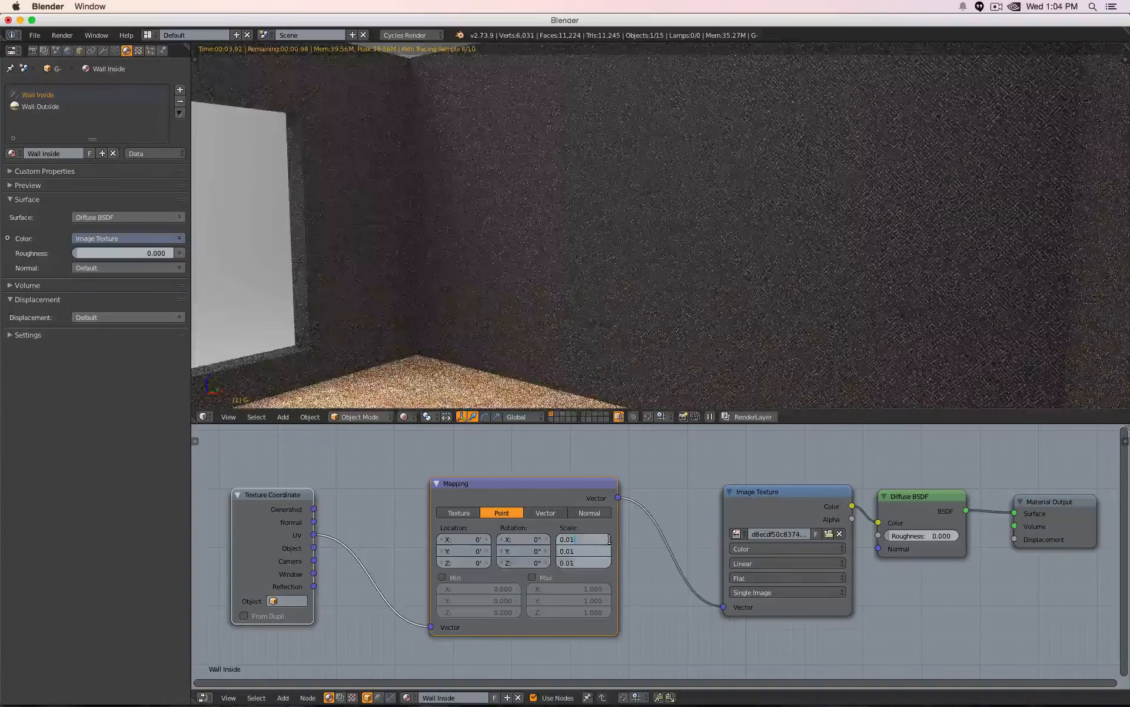
{"action": "key", "text": "Return"}
{"action": "scroll", "coordinate": [530, 303], "scroll_direction": "down", "scroll_amount": 6}
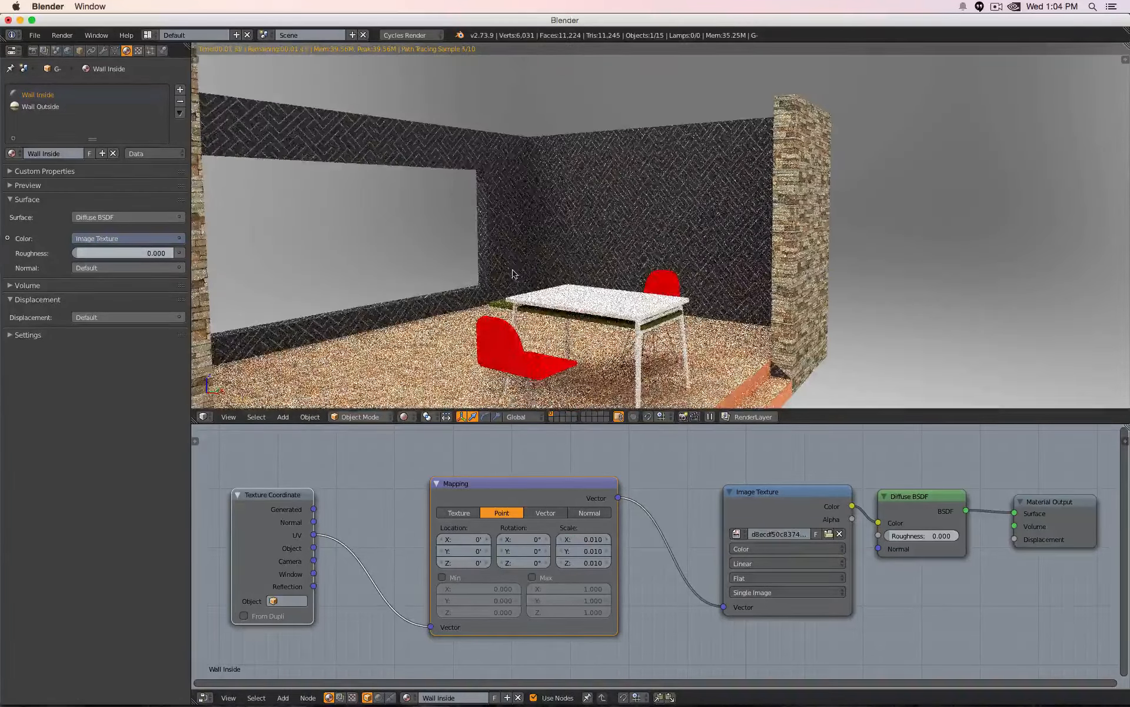
{"action": "middle_click_drag", "start_coordinate": [610, 252], "coordinate": [464, 244]}
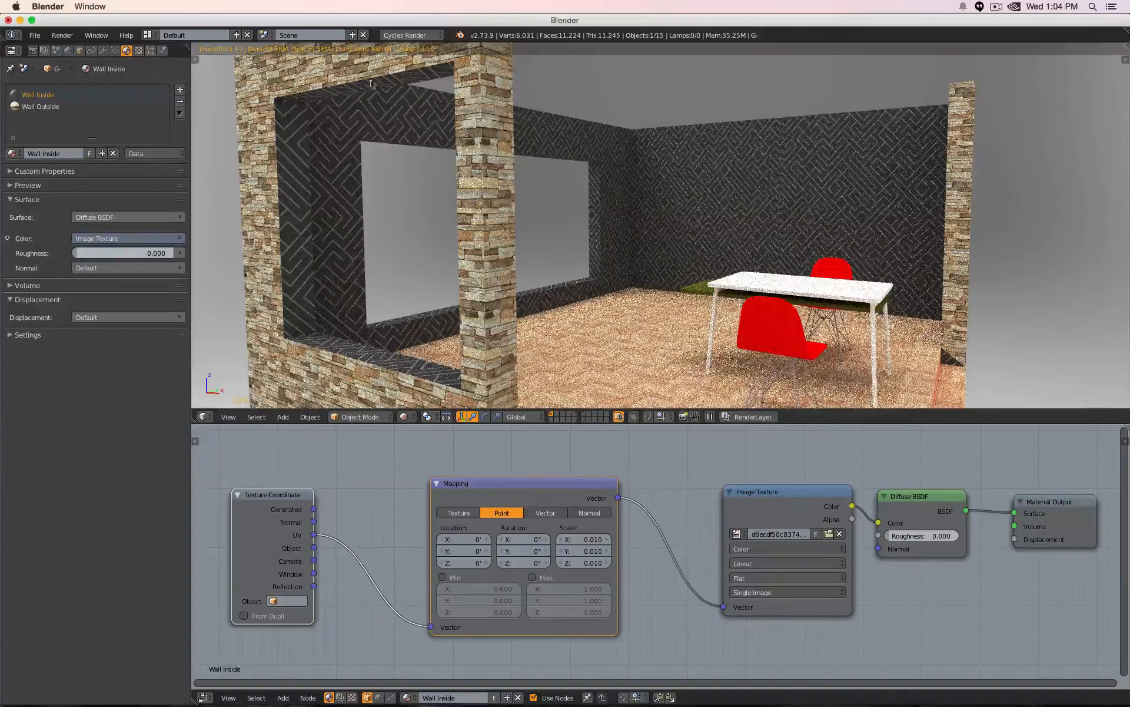
In solid shading and Edit Mode, select the four inner faces of the smaller side window opening.
{"action": "key", "text": "z"}
{"action": "key", "text": "z"}
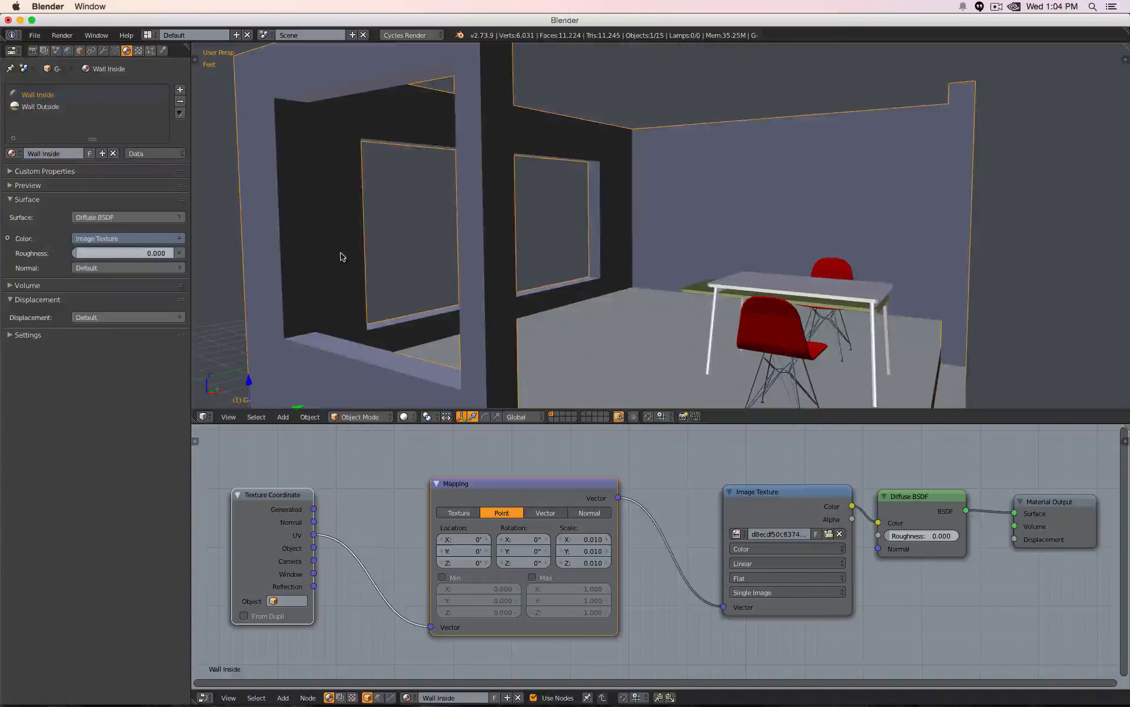
{"action": "key", "text": "Tab"}
{"action": "right_click", "coordinate": [295, 201]}
{"action": "right_click", "coordinate": [351, 90], "text": "shift"}
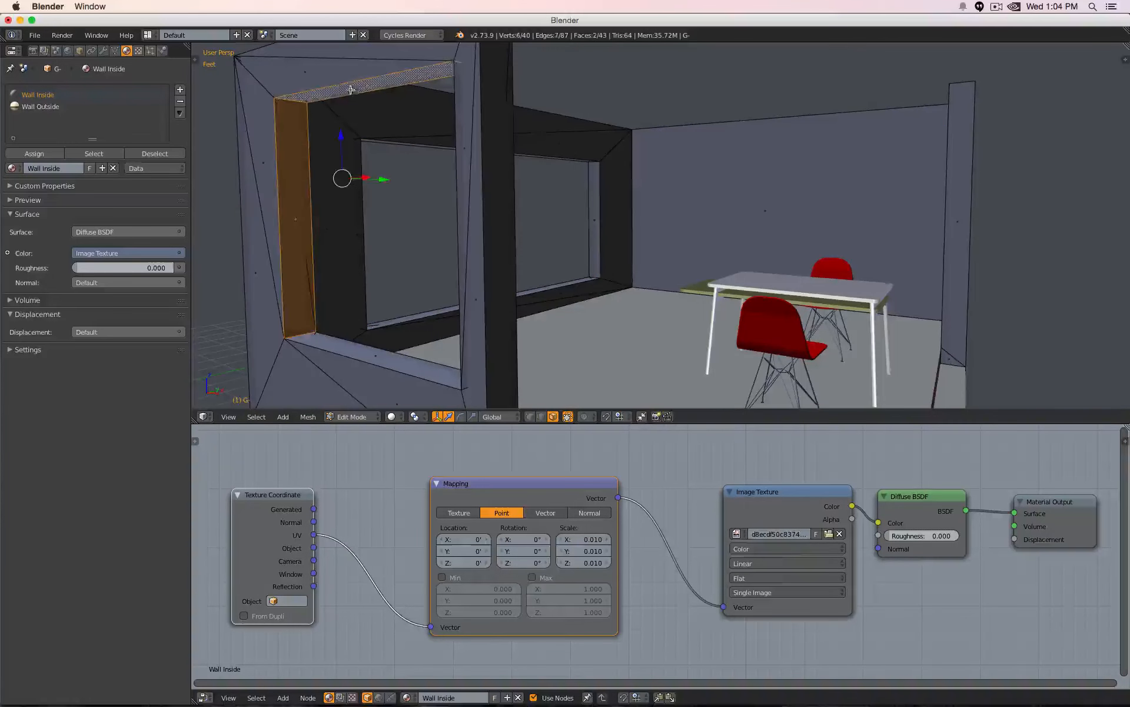
{"action": "right_click", "coordinate": [365, 360], "text": "shift"}
{"action": "key", "text": "Home"}
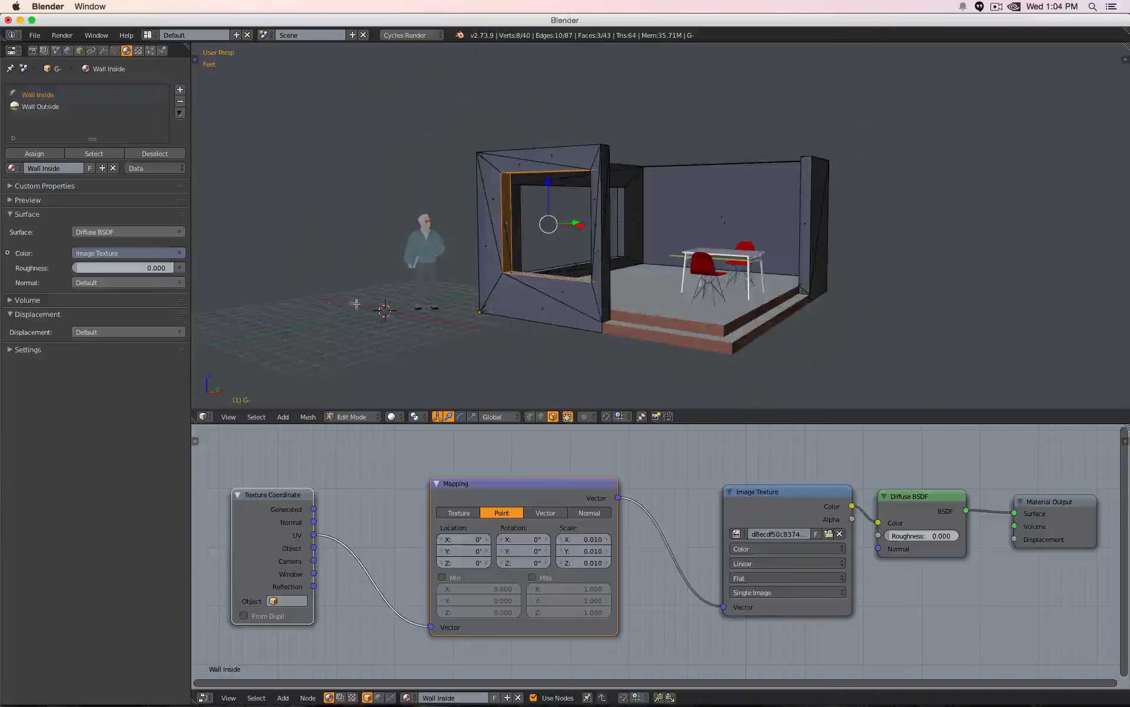
{"action": "middle_click_drag", "start_coordinate": [356, 303], "coordinate": [580, 266]}
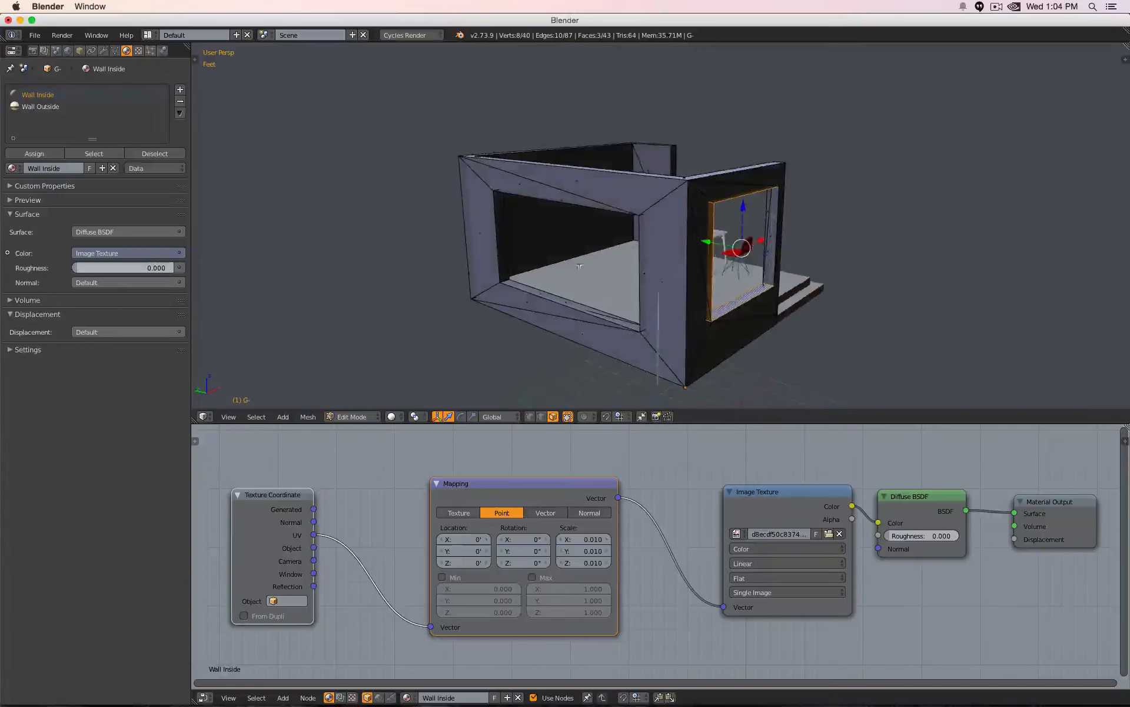
{"action": "right_click", "coordinate": [772, 230], "text": "shift"}
Add the four inner faces of the large window opening to the face selection.
{"action": "scroll", "coordinate": [783, 218], "scroll_direction": "up", "scroll_amount": 5}
{"action": "scroll", "coordinate": [787, 214], "scroll_direction": "down", "scroll_amount": 3}
{"action": "right_click", "coordinate": [510, 348], "text": "shift"}
{"action": "middle_click_drag", "start_coordinate": [511, 347], "coordinate": [442, 254]}
{"action": "right_click", "coordinate": [443, 240], "text": "shift"}
{"action": "right_click", "coordinate": [472, 166], "text": "shift"}
{"action": "middle_click_drag", "start_coordinate": [474, 166], "coordinate": [601, 224]}
{"action": "right_click", "coordinate": [863, 223], "text": "shift"}
{"action": "middle_click_drag", "start_coordinate": [898, 240], "coordinate": [601, 251]}
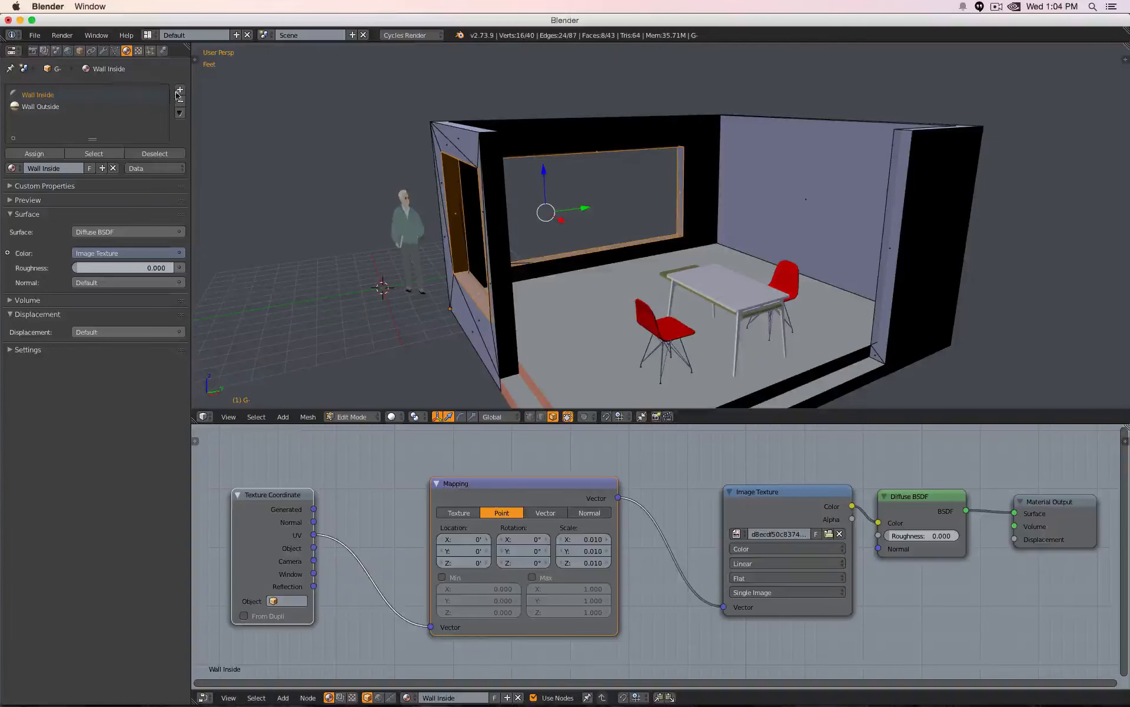
Add a third material slot using the existing Wall Inside material and assign it to the selected window frame faces.
{"action": "left_click", "coordinate": [180, 91]}
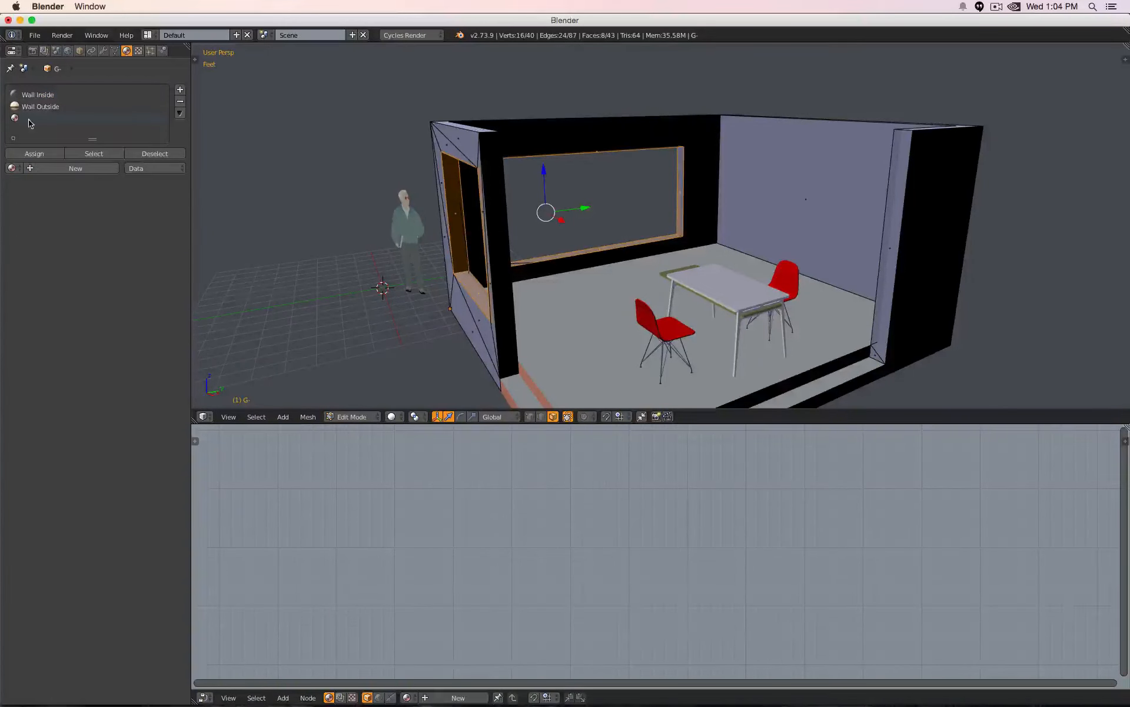
{"action": "left_click", "coordinate": [11, 168]}
{"action": "scroll", "coordinate": [77, 292], "scroll_direction": "down", "scroll_amount": 5}
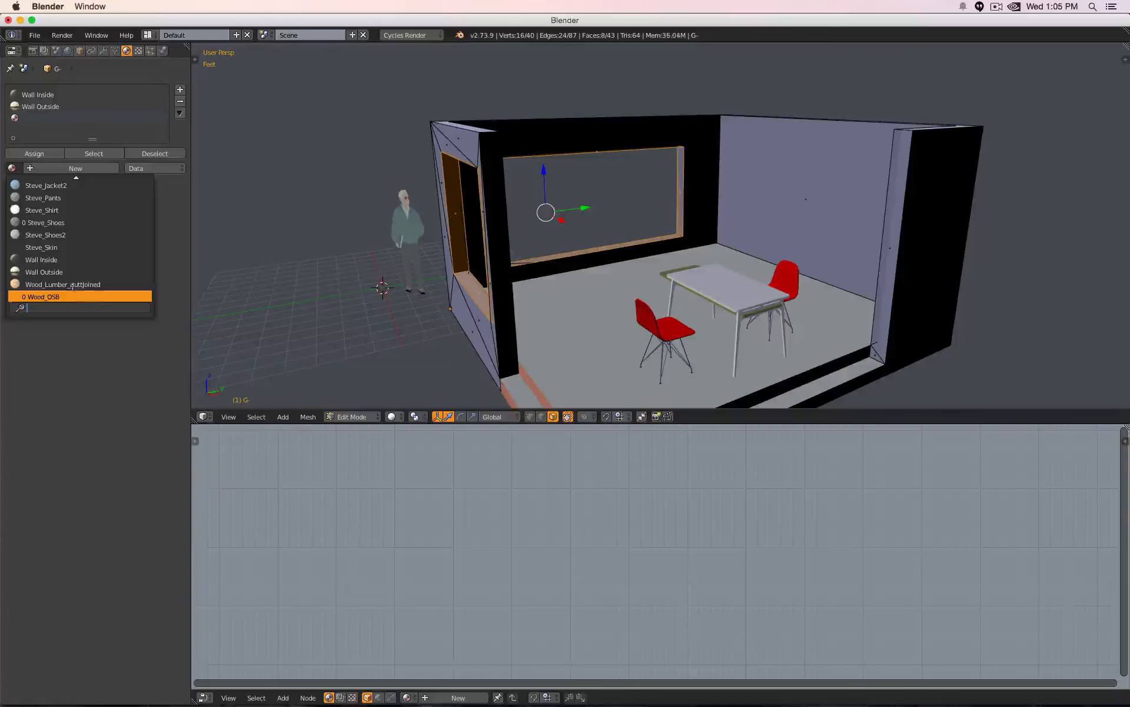
{"action": "left_click", "coordinate": [70, 260]}
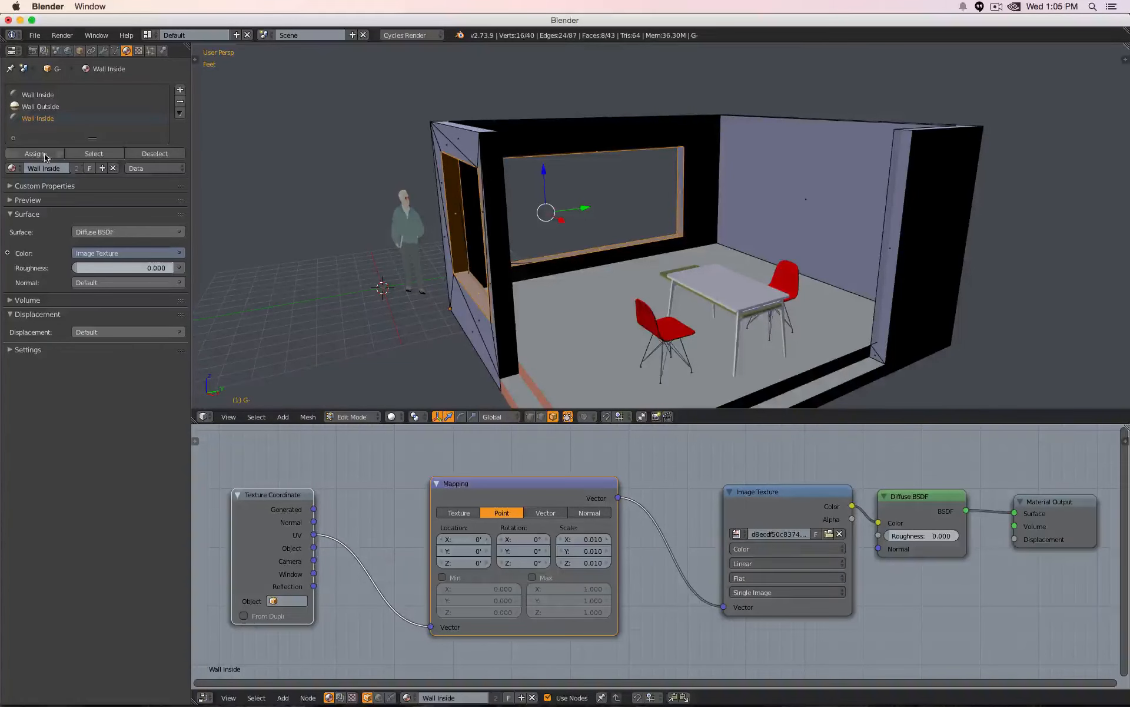
{"action": "left_click", "coordinate": [35, 154]}
Rename the third slot's material to Window Frame and return to Object Mode.
{"action": "double_click", "coordinate": [47, 119]}
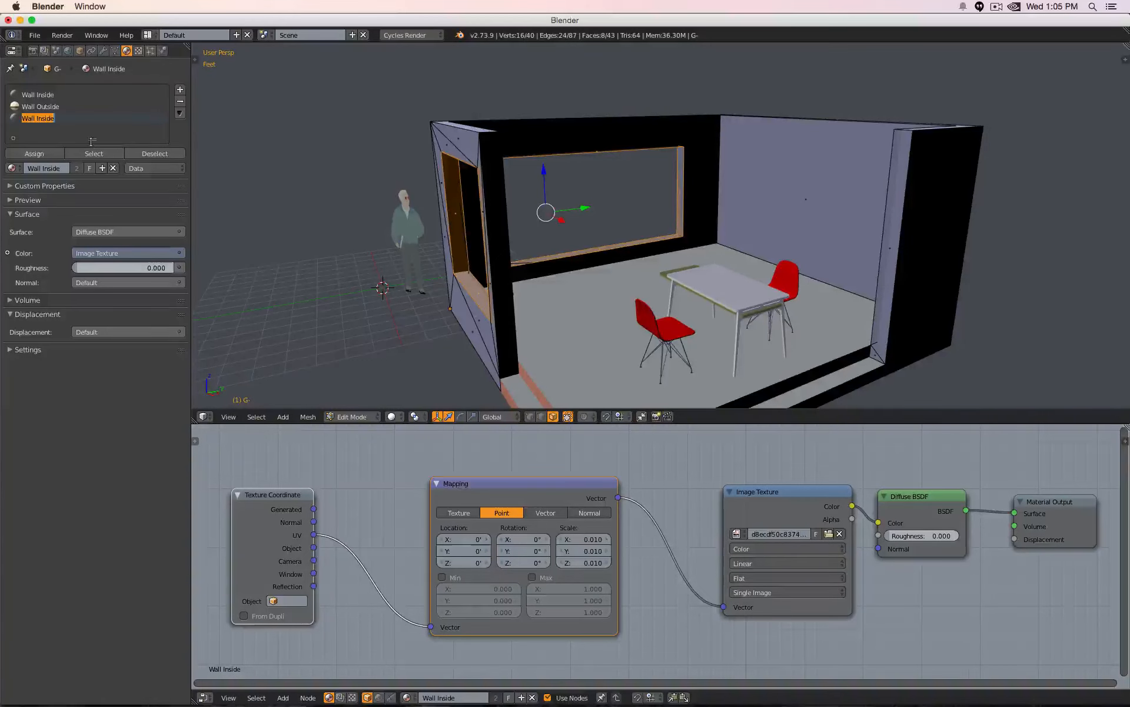
{"action": "type", "text": "w We"}
{"action": "key", "text": "Return"}
{"action": "key", "text": "Tab"}
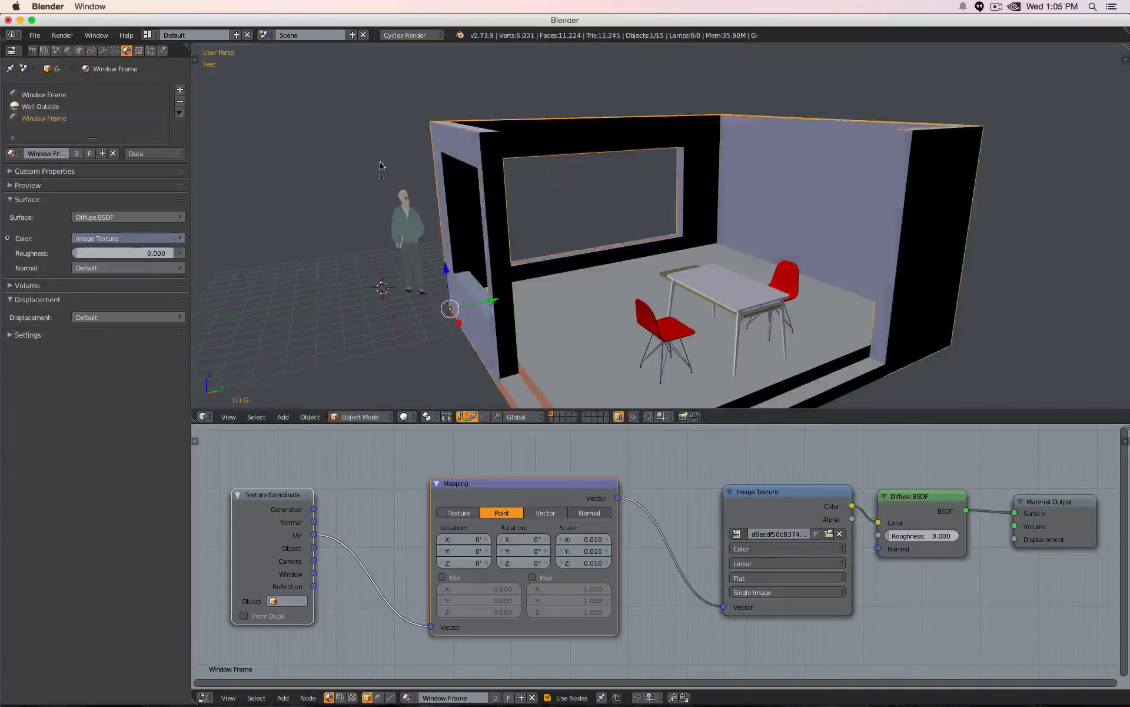
Make the shared Window Frame material single-user and rename the first slot's material to Wall Inside.
{"action": "left_click", "coordinate": [77, 154]}
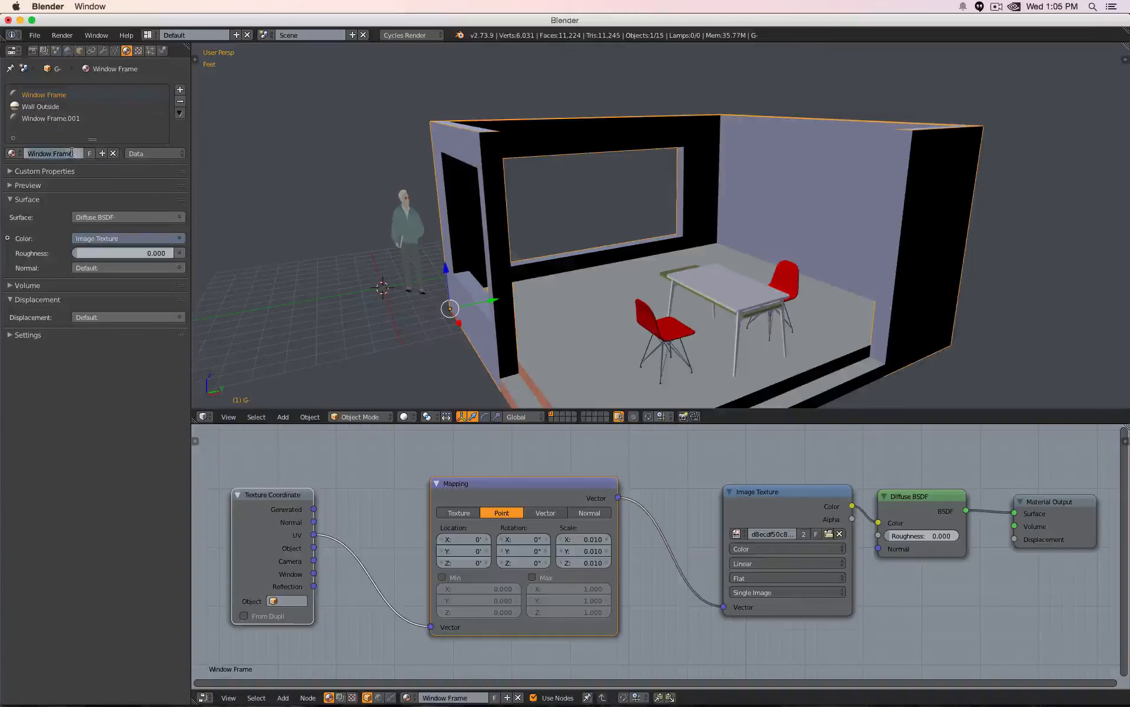
{"action": "left_click", "coordinate": [72, 153]}
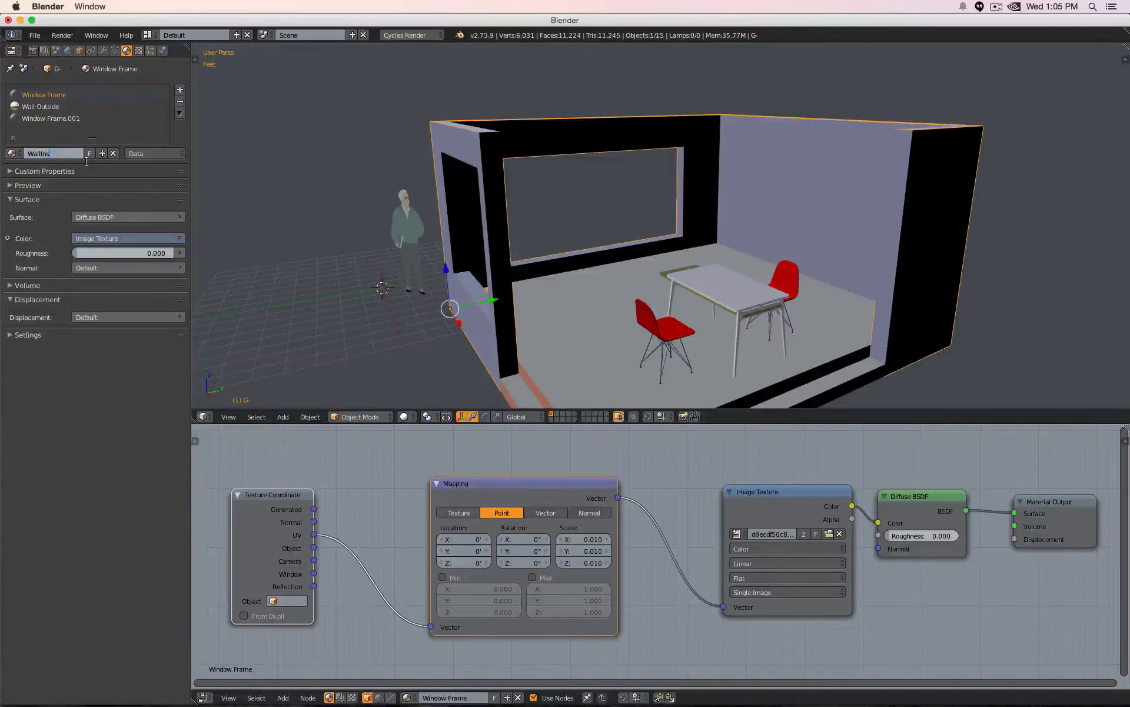
{"action": "type", "text": "Wall Inside"}
{"action": "key", "text": "Return"}
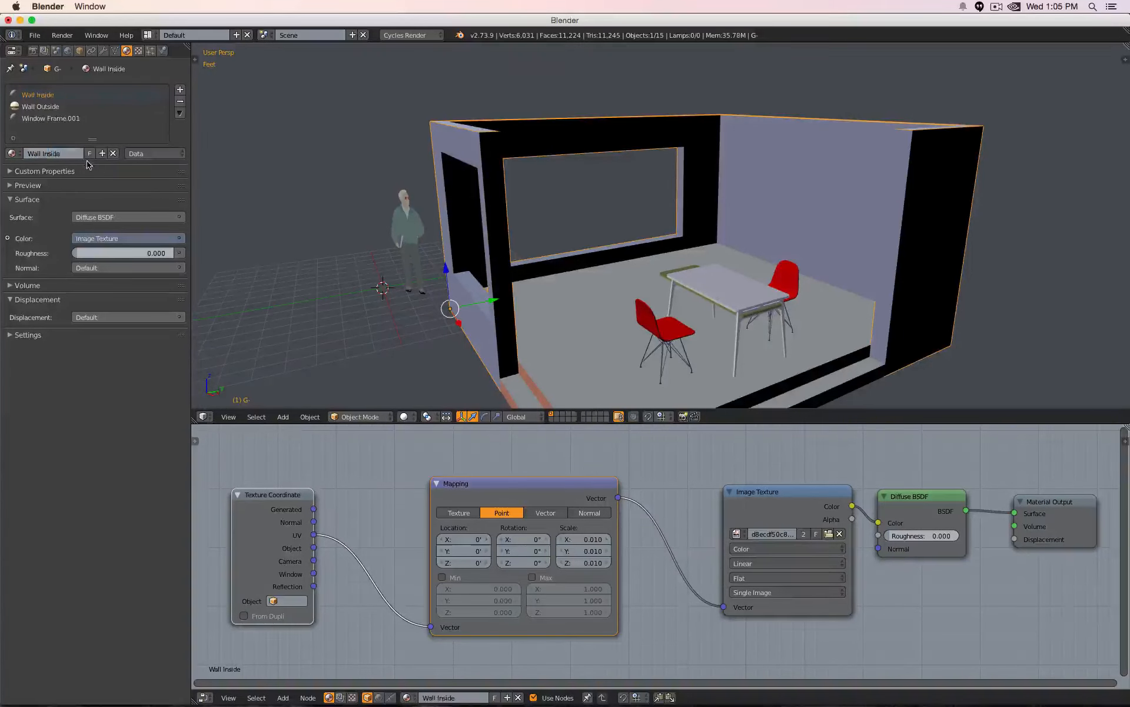
Rename the third slot's material from Window Frame.001 to Window Frame.
{"action": "left_click", "coordinate": [69, 120]}
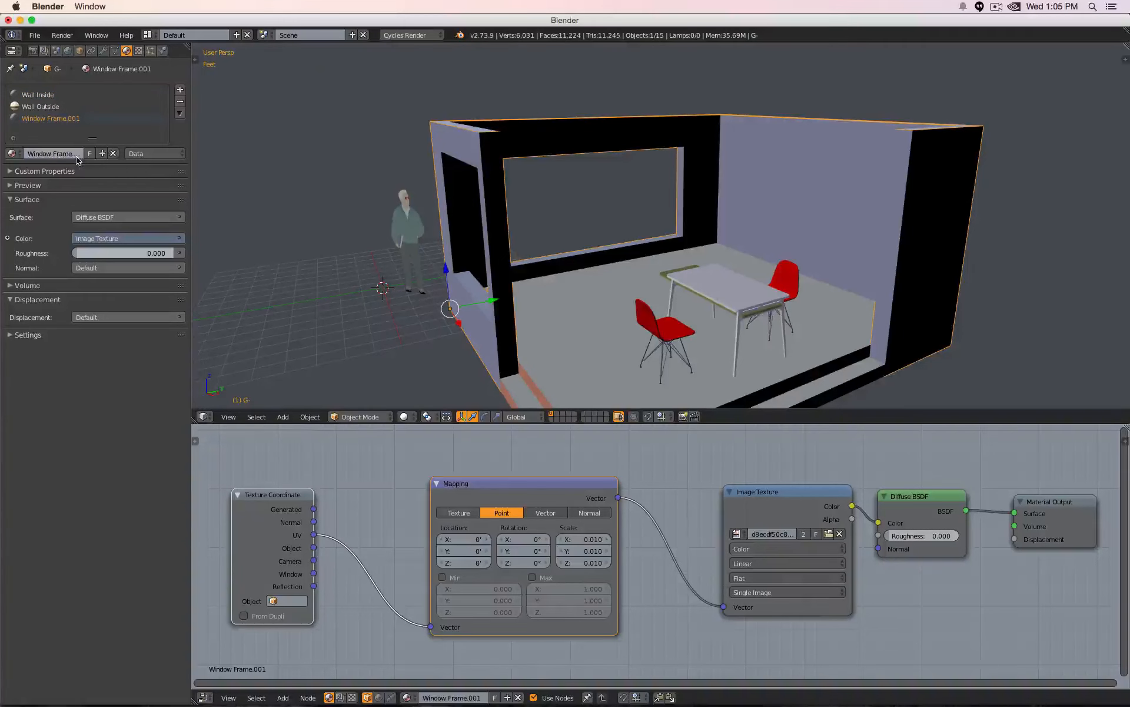
{"action": "left_click", "coordinate": [77, 154]}
{"action": "key", "text": "BackSpace"}
{"action": "key", "text": "BackSpace"}
{"action": "key", "text": "BackSpace"}
{"action": "key", "text": "BackSpace"}
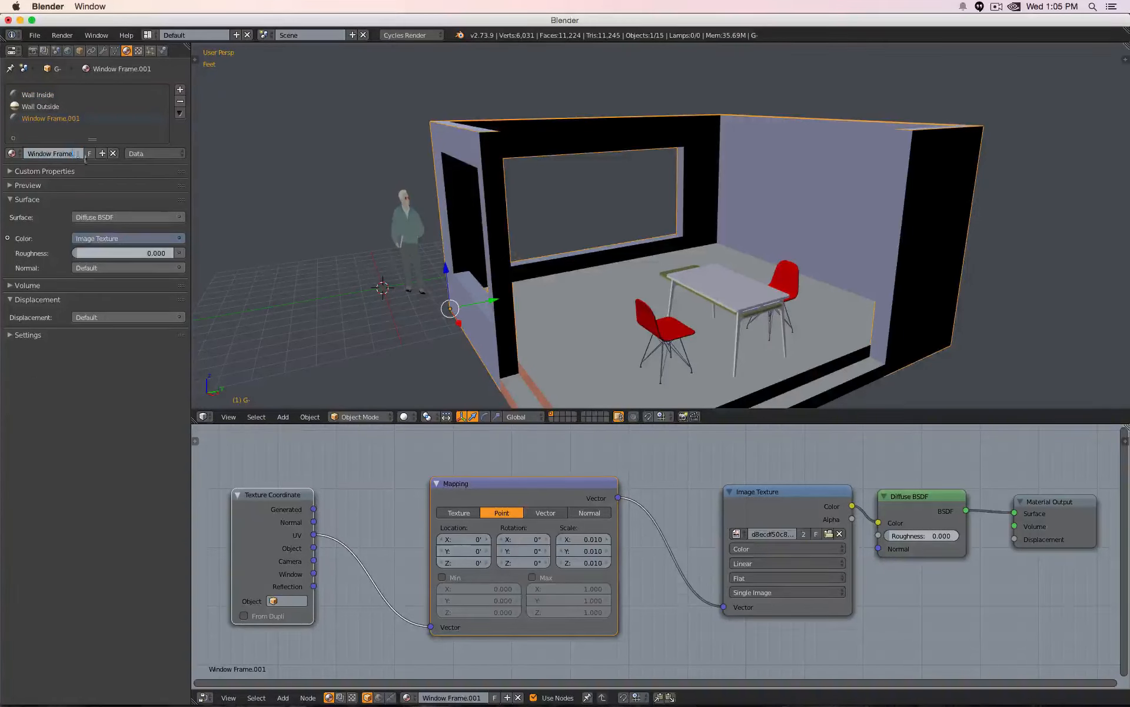
{"action": "key", "text": "Return"}
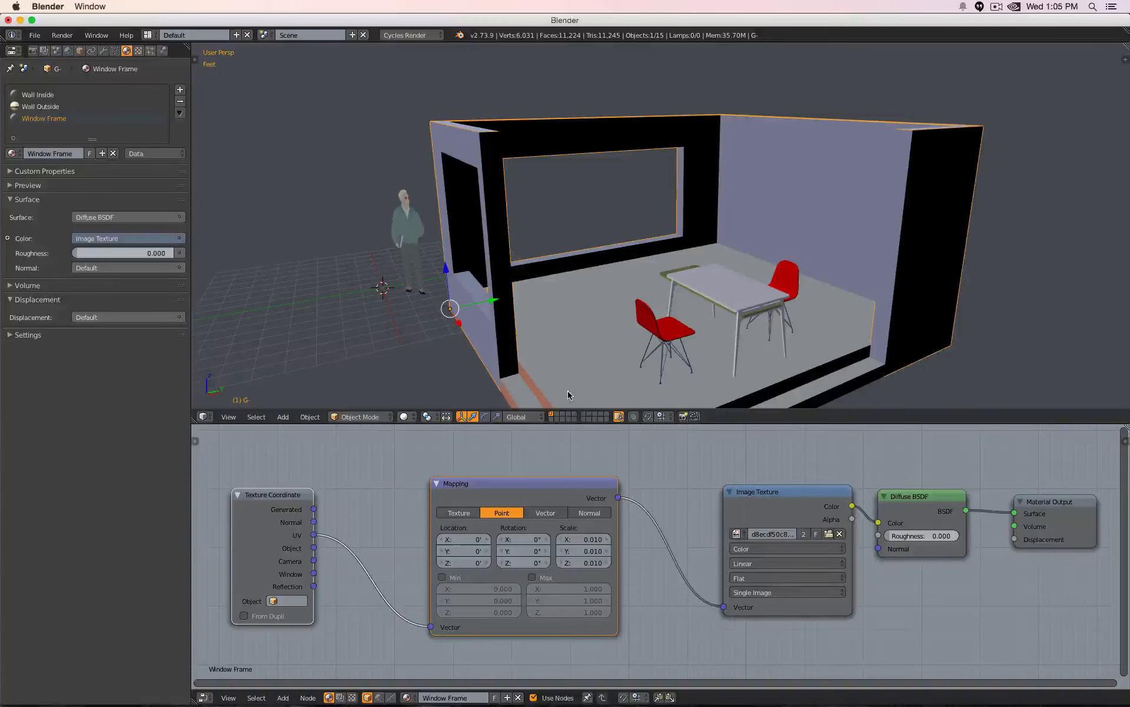
Disconnect the Image Texture from the Window Frame's Diffuse BSDF color and check that Wall Inside keeps its own node link.
{"action": "left_click_drag", "start_coordinate": [766, 492], "coordinate": [714, 492]}
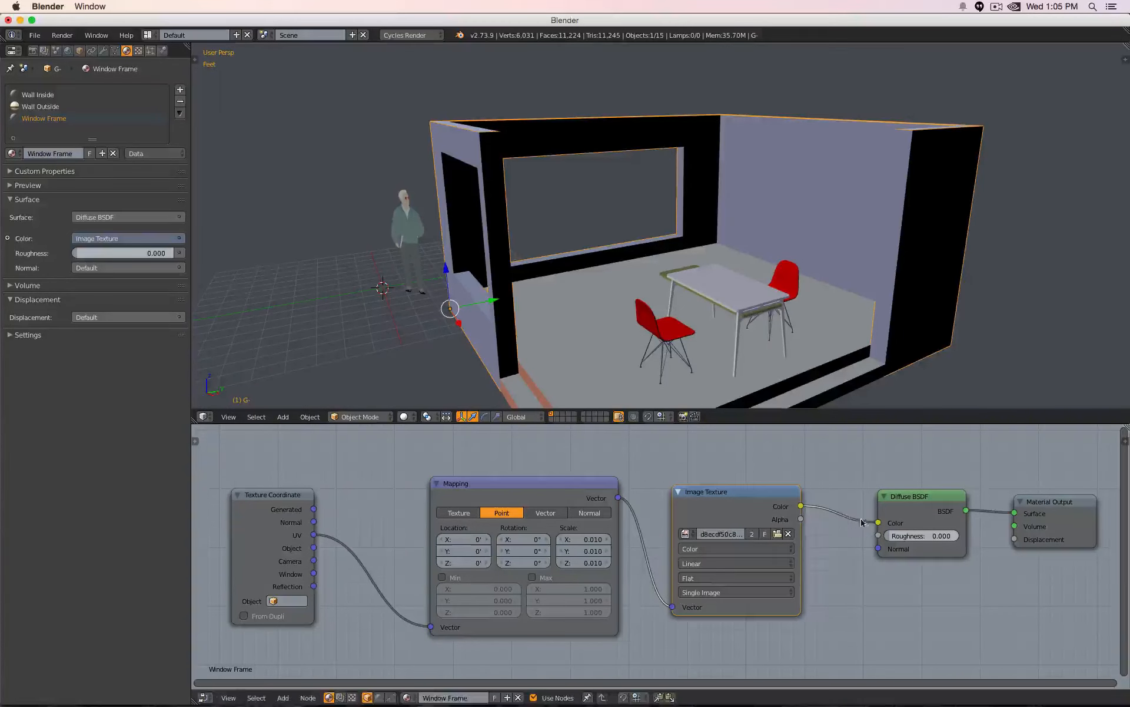
{"action": "left_click_drag", "start_coordinate": [878, 523], "coordinate": [842, 505]}
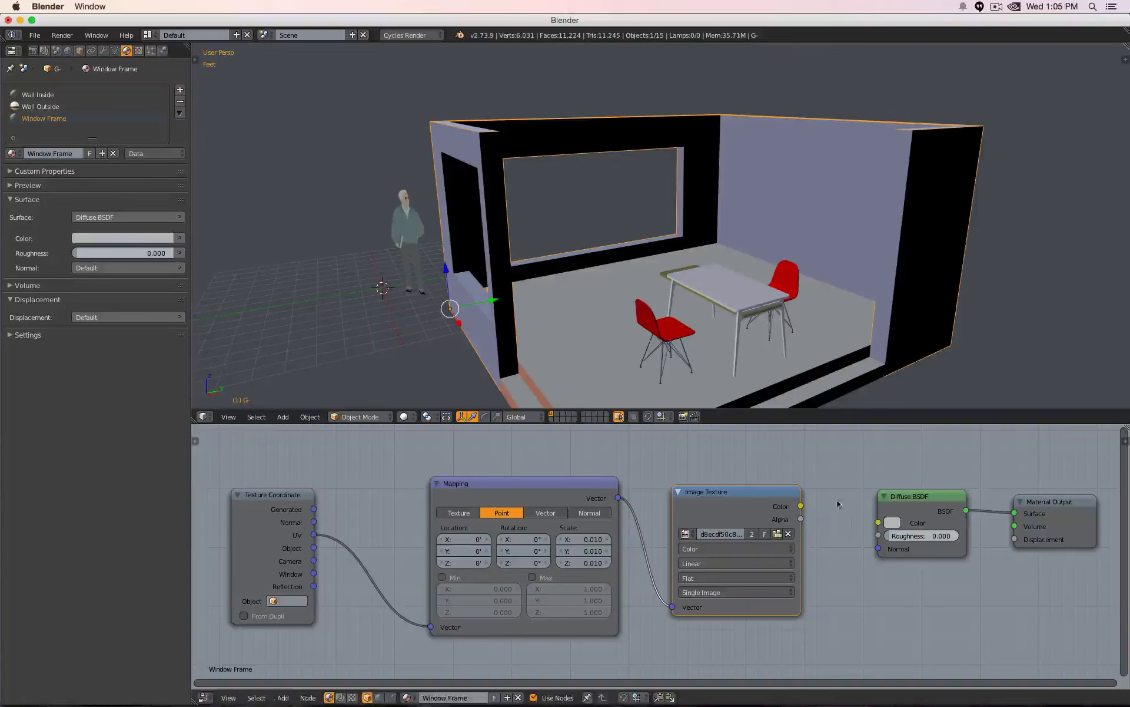
{"action": "left_click", "coordinate": [55, 108]}
{"action": "left_click", "coordinate": [53, 96]}
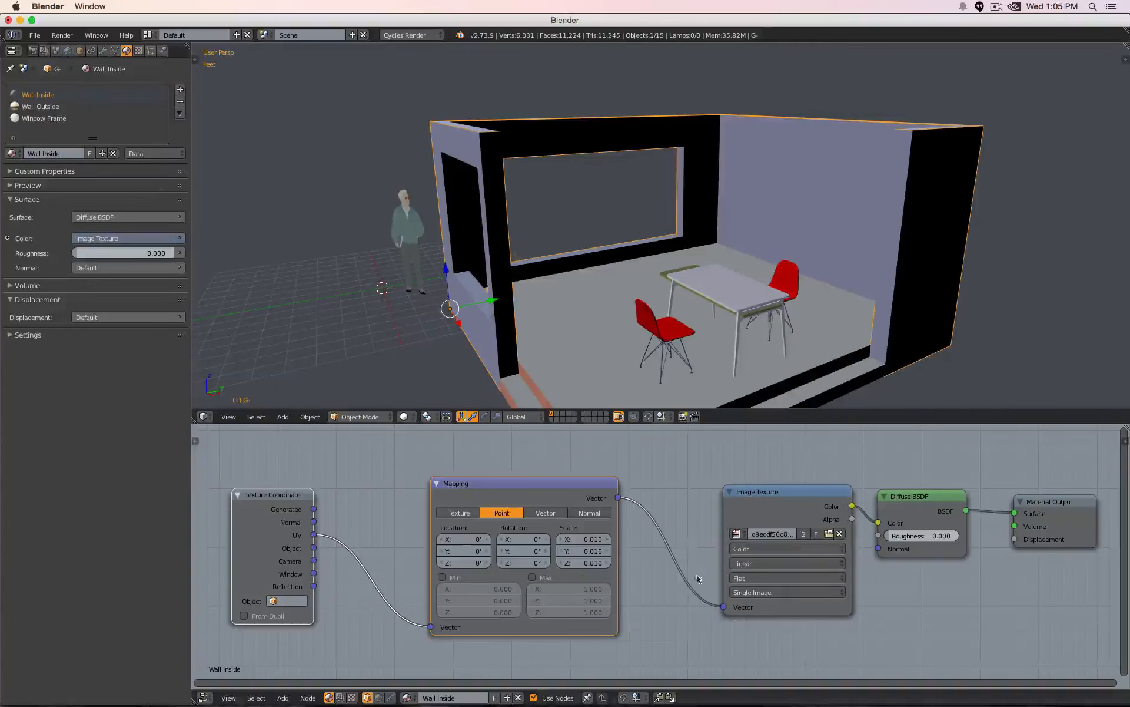
{"action": "left_click", "coordinate": [69, 119]}
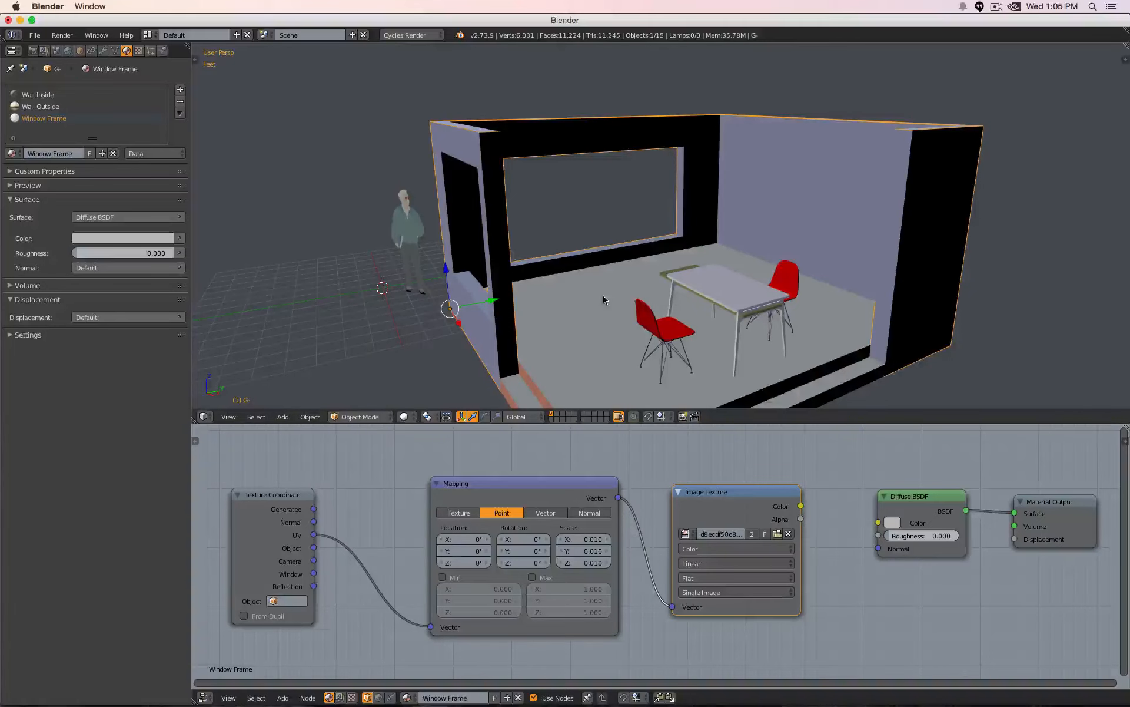
Show the rendered preview and set the Window Frame's diffuse color to a pale pinkish gray.
{"action": "key", "text": "shift+z"}
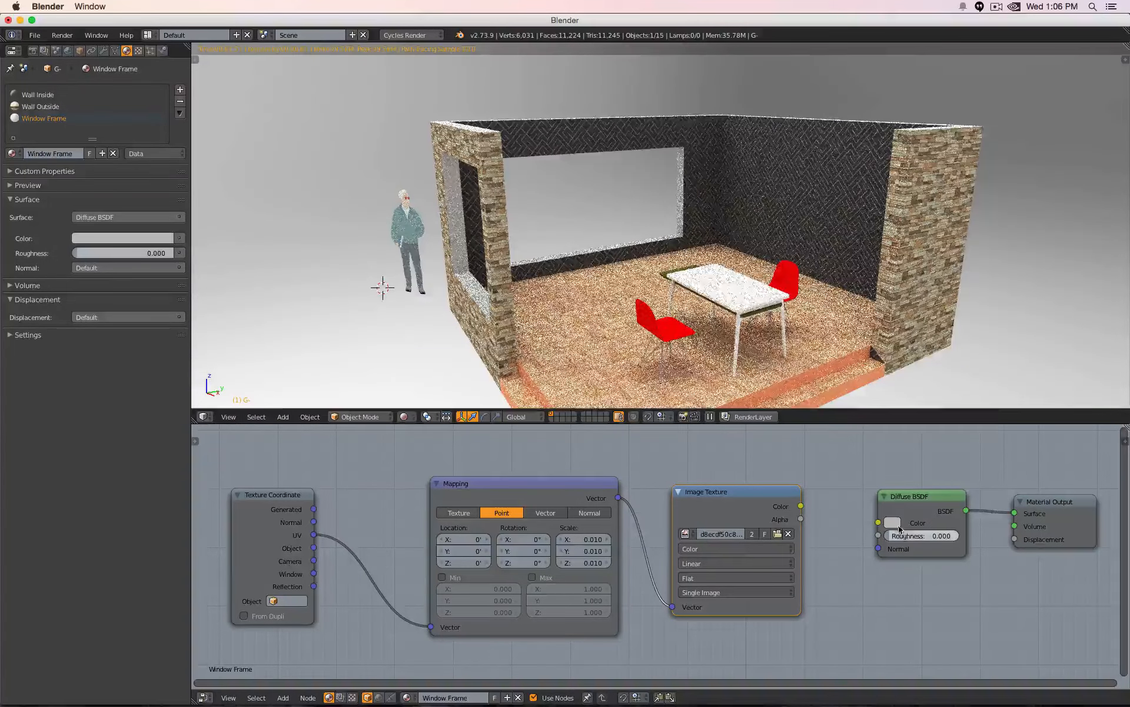
{"action": "left_click", "coordinate": [899, 528]}
{"action": "left_click", "coordinate": [906, 415]}
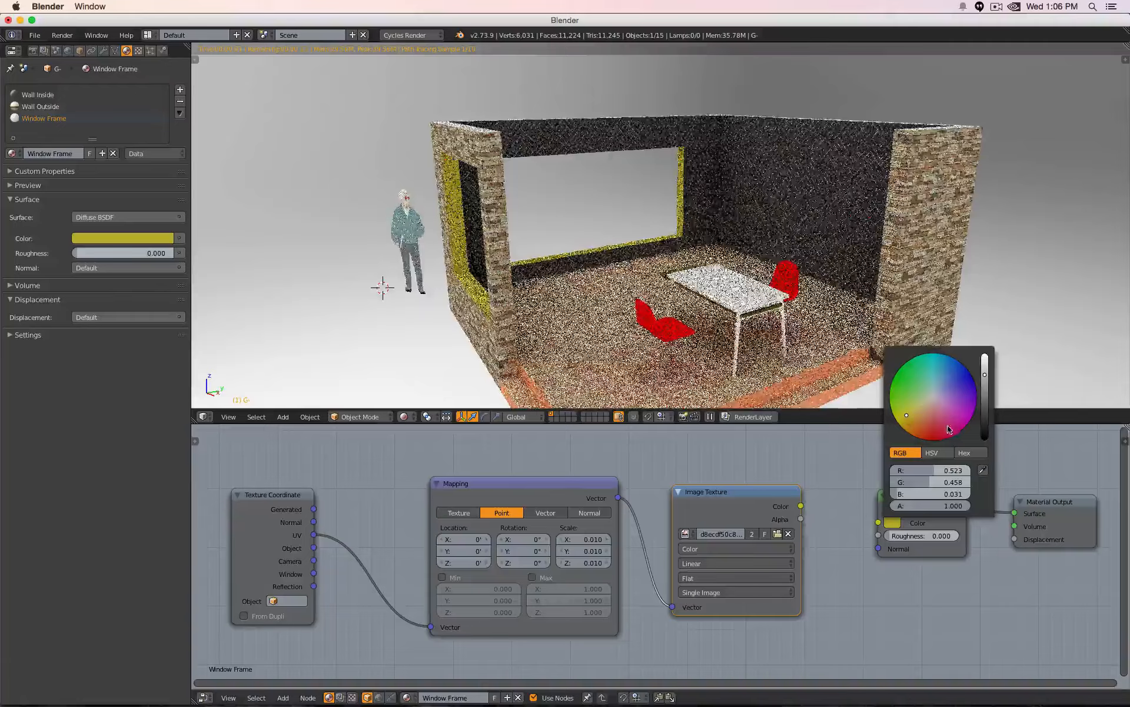
{"action": "left_click", "coordinate": [939, 415]}
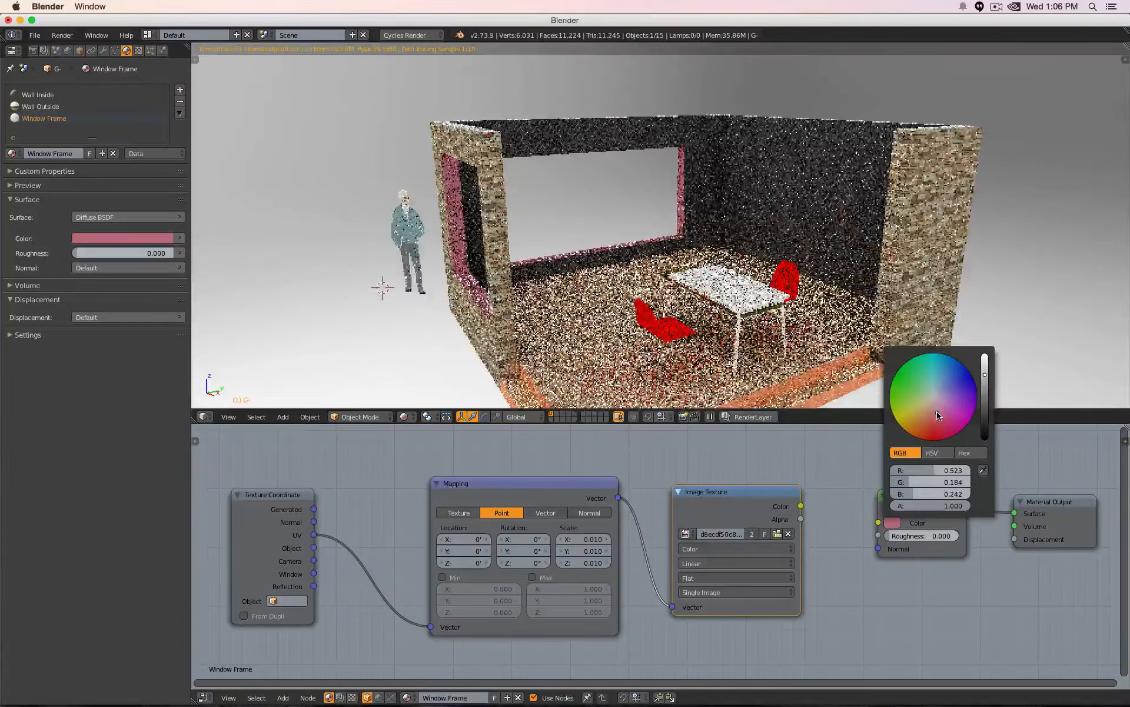
{"action": "left_click", "coordinate": [952, 388]}
{"action": "left_click", "coordinate": [933, 399]}
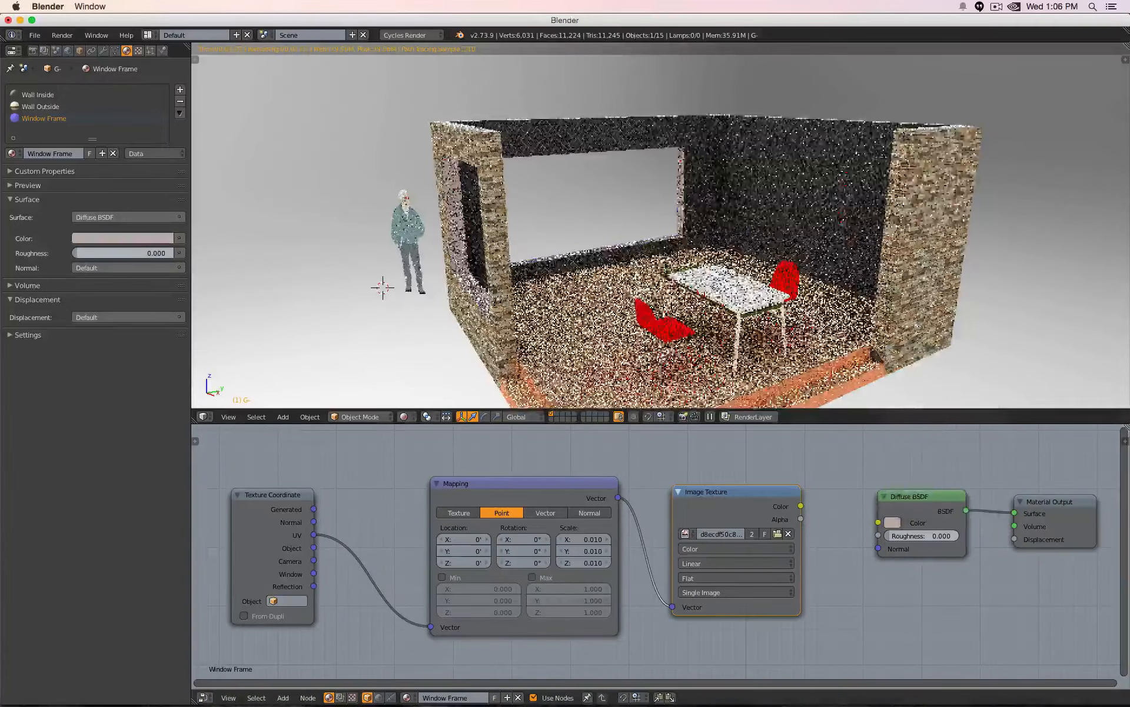
Select the wood floor object and set its texture Mapping scale to 0.03 on X, Y and Z.
{"action": "scroll", "coordinate": [707, 247], "scroll_direction": "down", "scroll_amount": 4}
{"action": "middle_click_drag", "start_coordinate": [706, 247], "coordinate": [652, 311]}
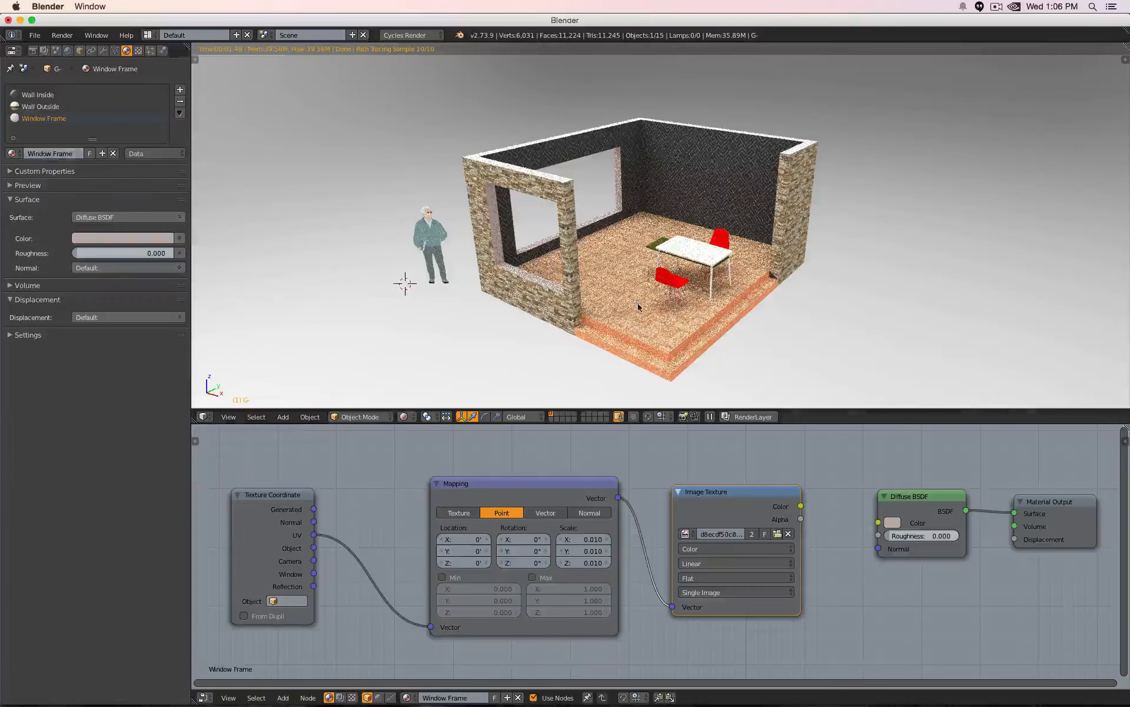
{"action": "right_click", "coordinate": [619, 294]}
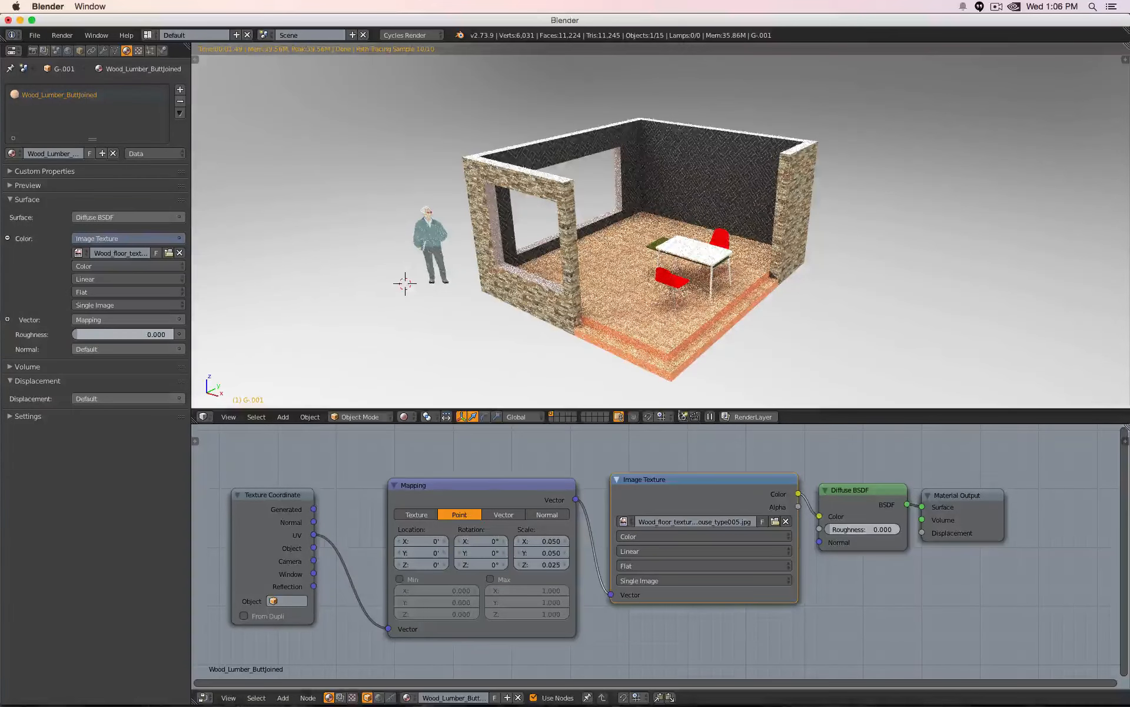
{"action": "scroll", "coordinate": [589, 346], "scroll_direction": "up", "scroll_amount": 3}
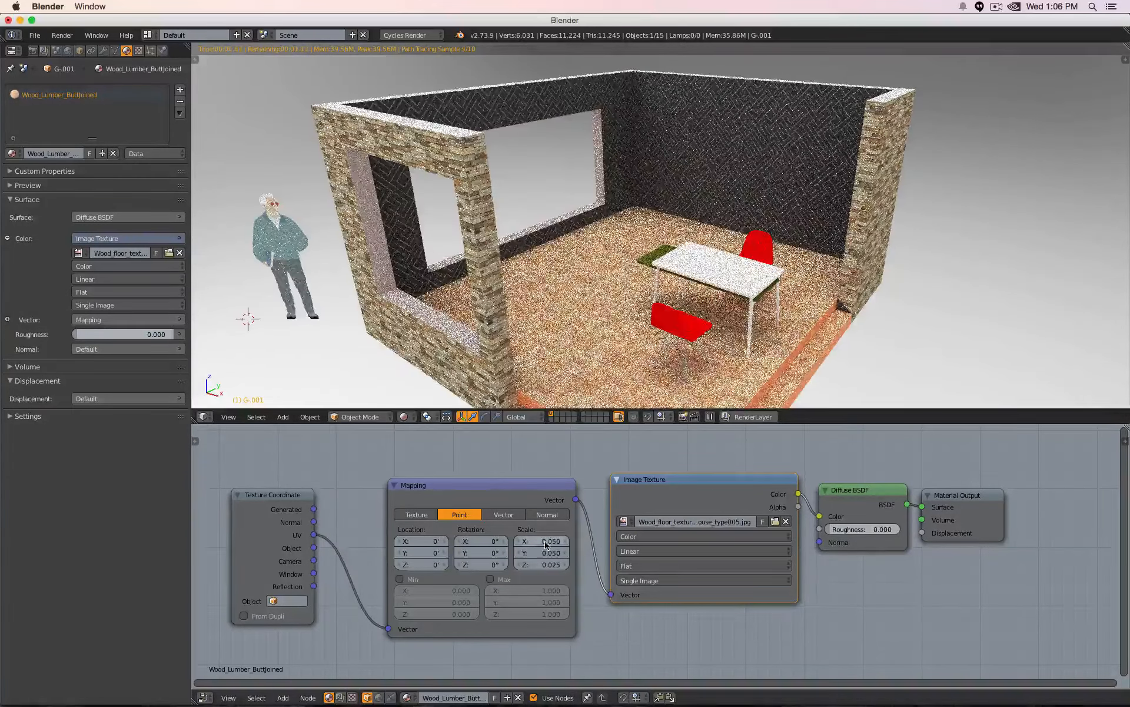
{"action": "left_click_drag", "start_coordinate": [546, 542], "coordinate": [545, 564]}
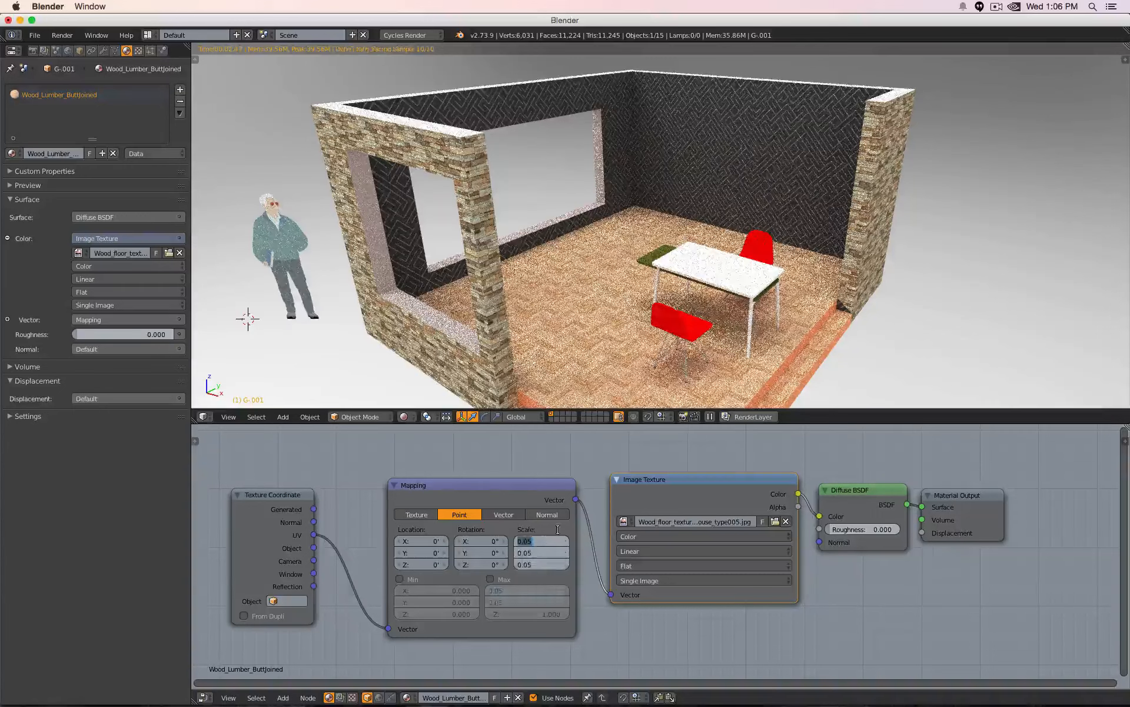
{"action": "key", "text": "BackSpace"}
{"action": "type", "text": "3"}
{"action": "key", "text": "Return"}
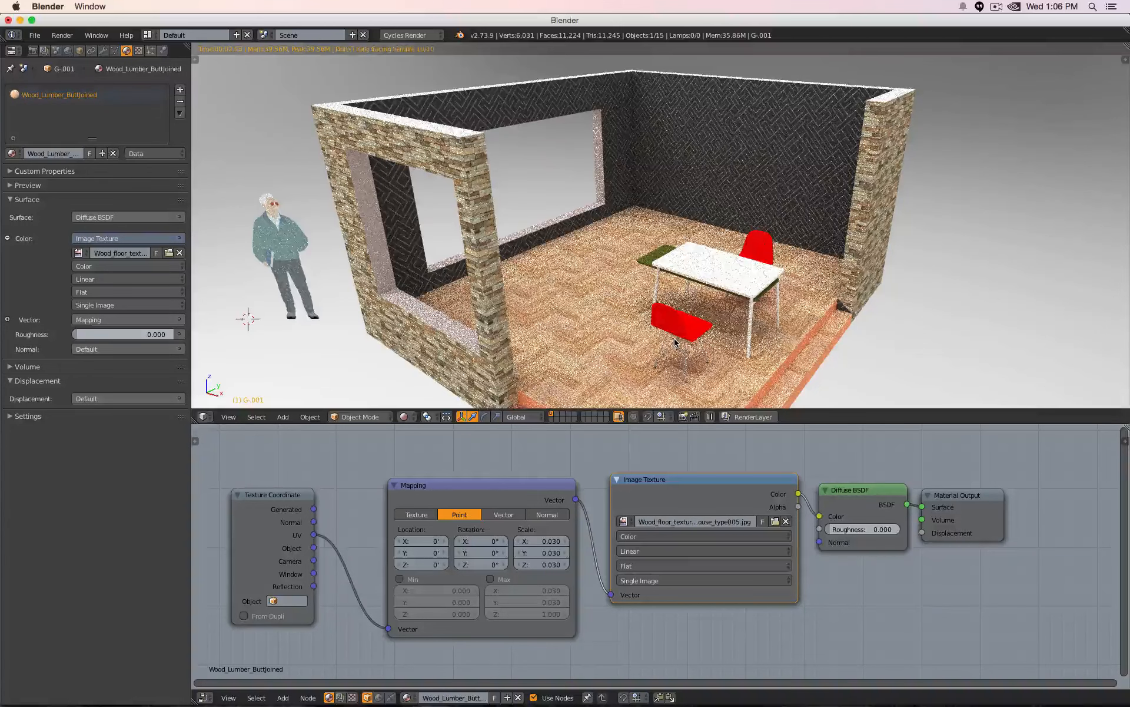
Try Z rotations of 45° and 0° on the wood floor's Mapping node and check them from the top view.
{"action": "left_click", "coordinate": [481, 564]}
{"action": "type", "text": "45"}
{"action": "key", "text": "Return"}
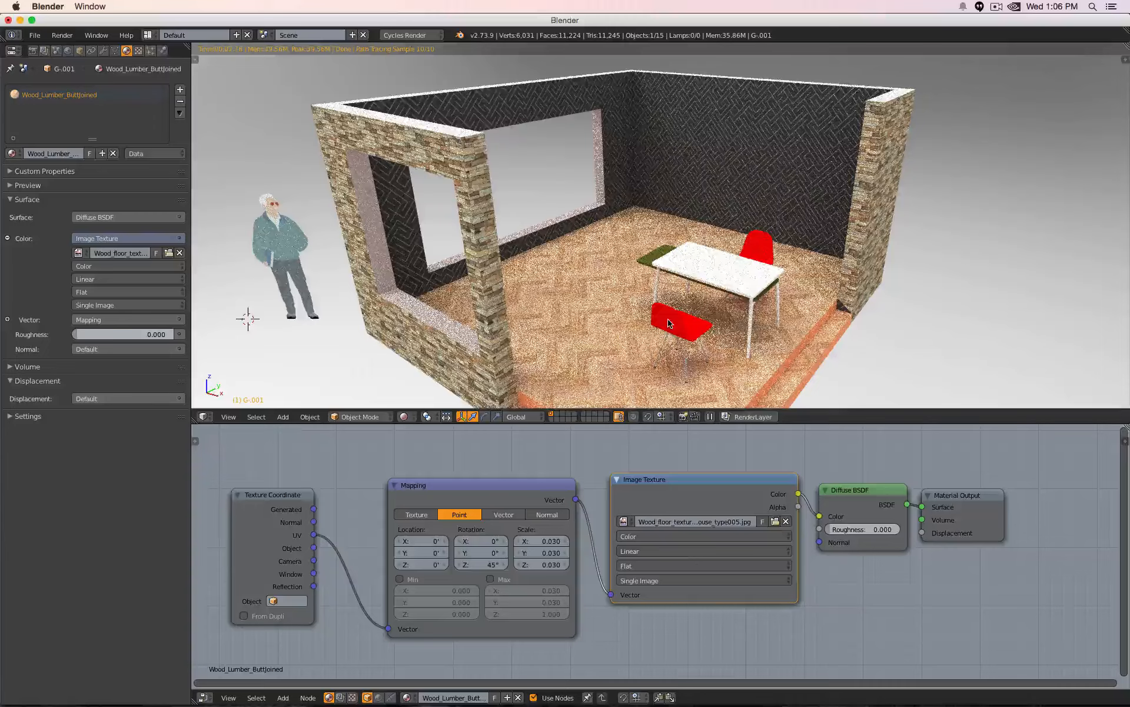
{"action": "key", "text": "KP_7"}
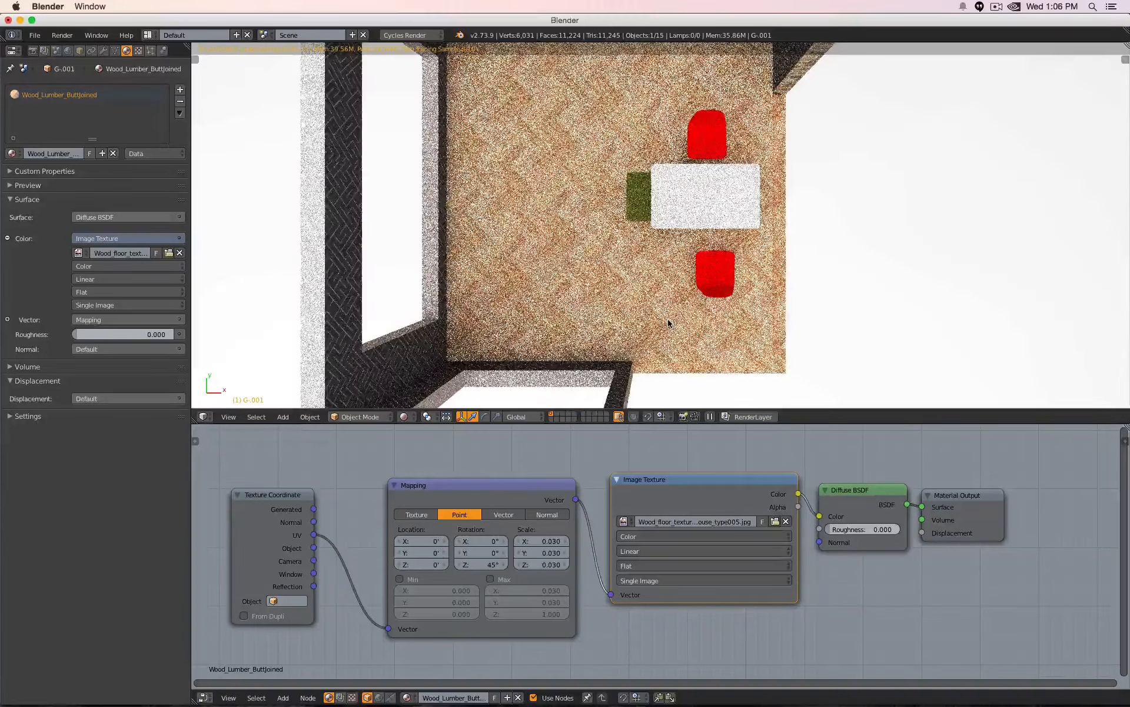
{"action": "left_click", "coordinate": [484, 565]}
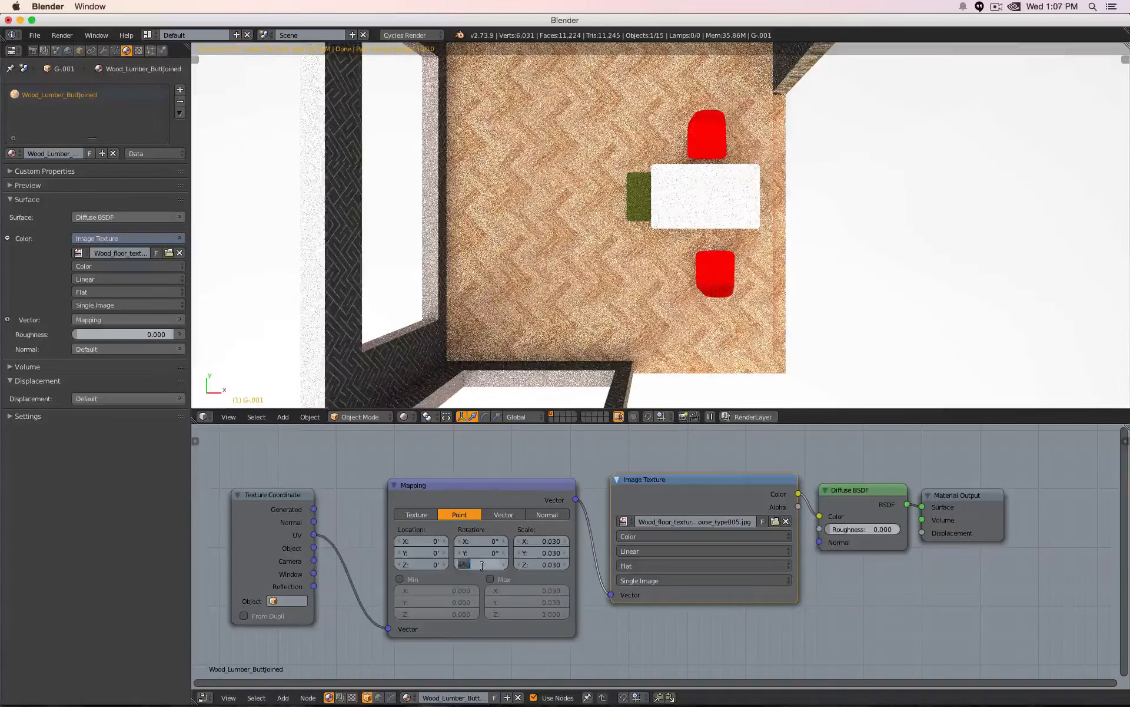
{"action": "type", "text": "0"}
{"action": "key", "text": "Return"}
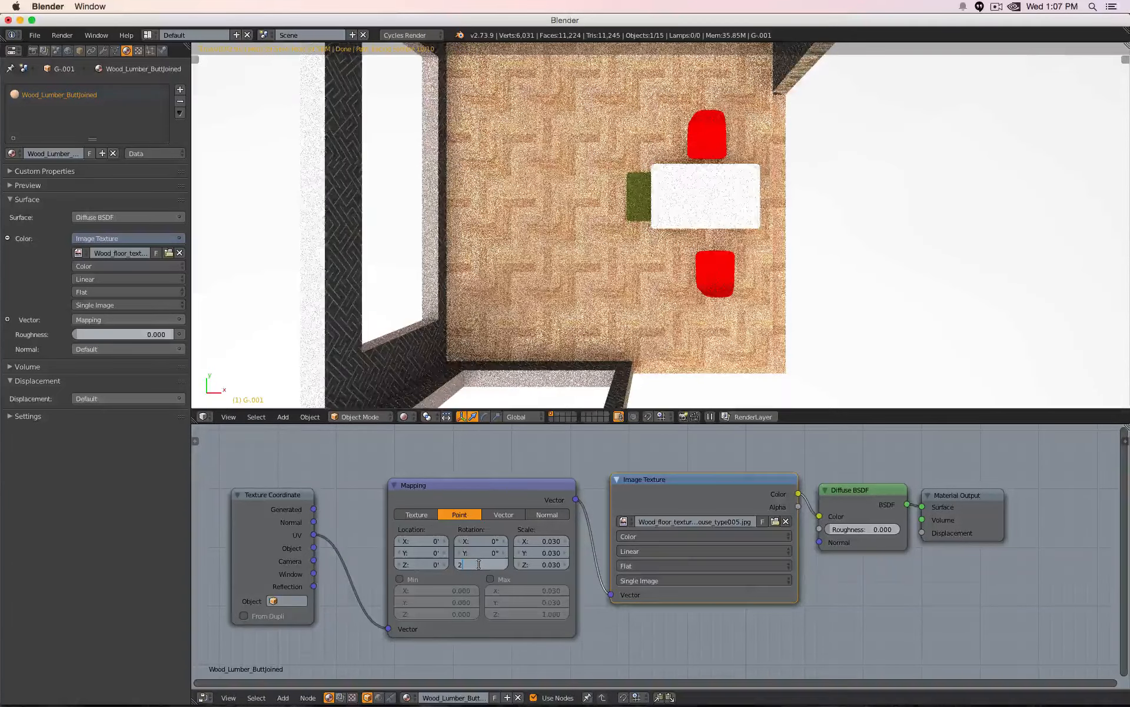
Set the wood floor Mapping node's Z rotation to 25° and return the viewport to solid shading.
{"action": "type", "text": "25"}
{"action": "key", "text": "Return"}
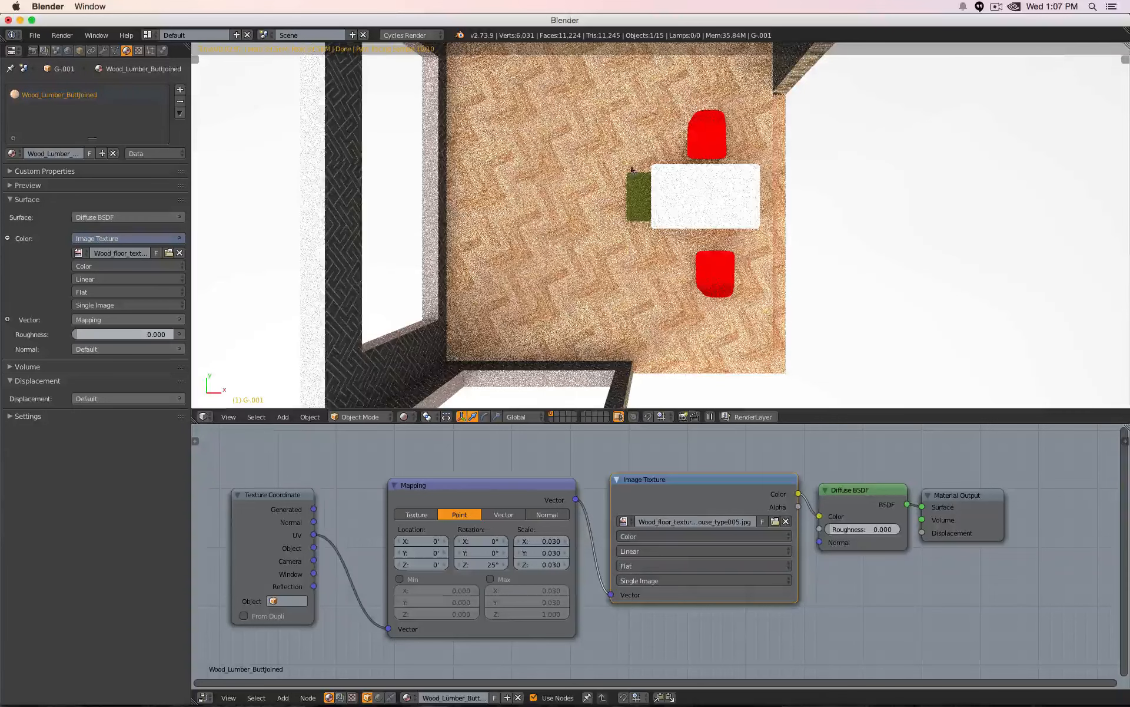
{"action": "key", "text": "shift+z"}
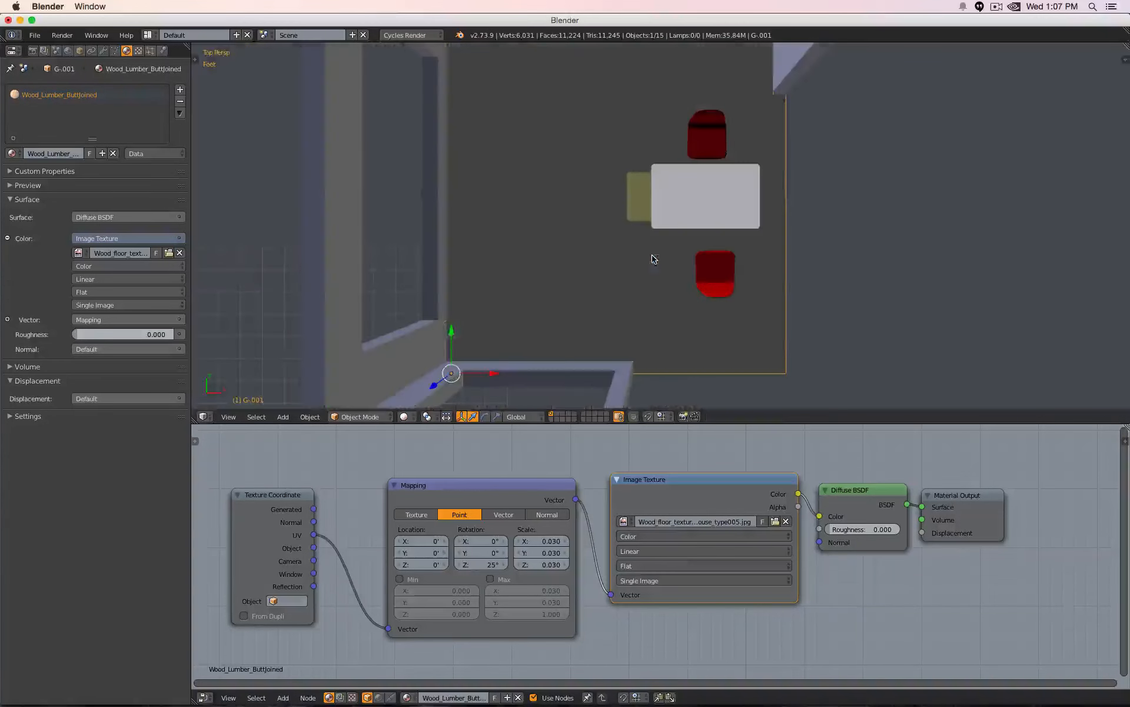
Switch to Chrome and search Google Images for "seamless wood floor texture".
{"action": "left_click", "coordinate": [318, 683]}
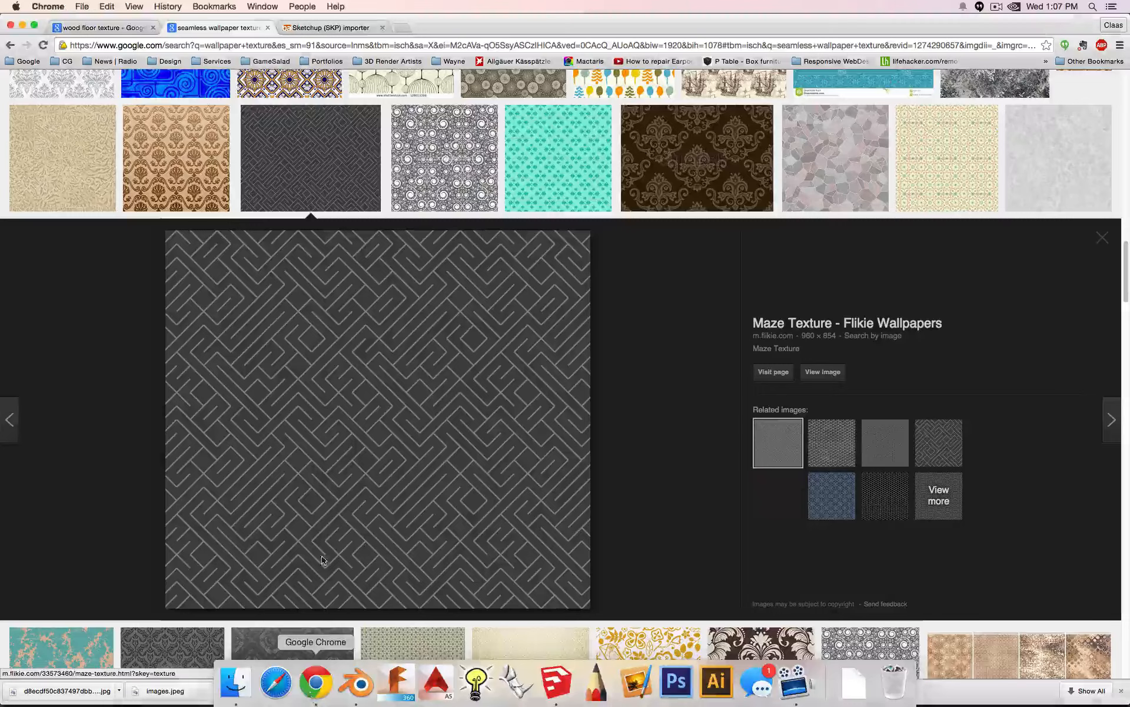
{"action": "scroll", "coordinate": [307, 266], "scroll_direction": "up", "scroll_amount": 20}
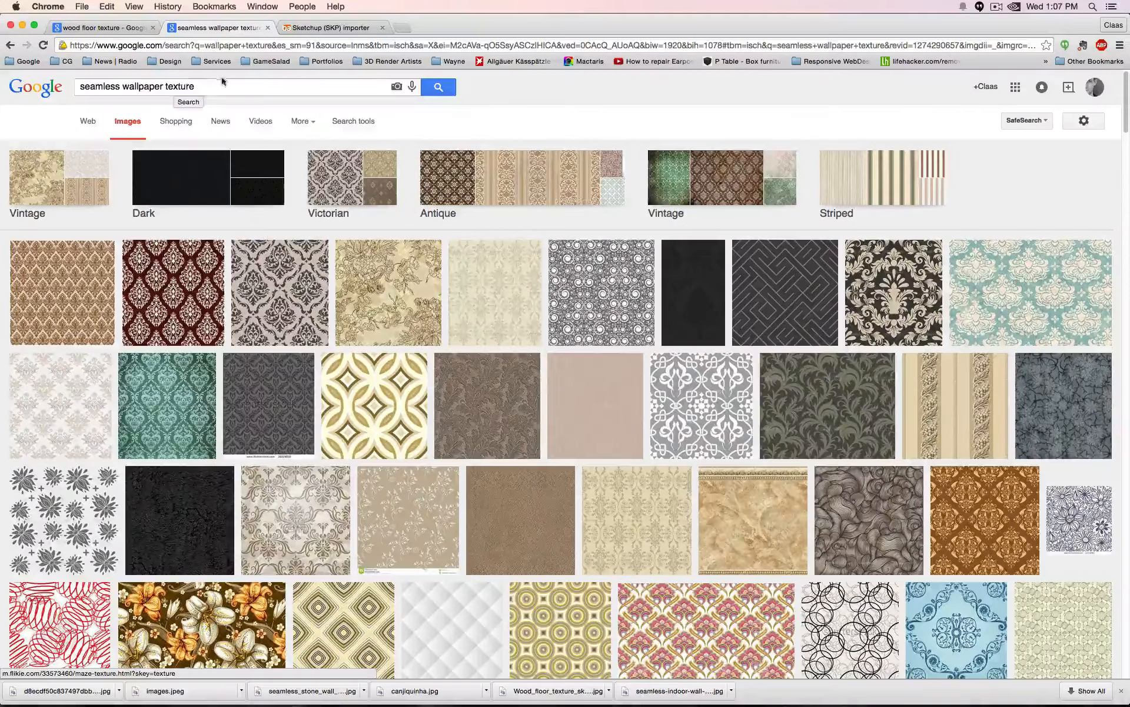
{"action": "left_click_drag", "start_coordinate": [219, 85], "coordinate": [116, 85]}
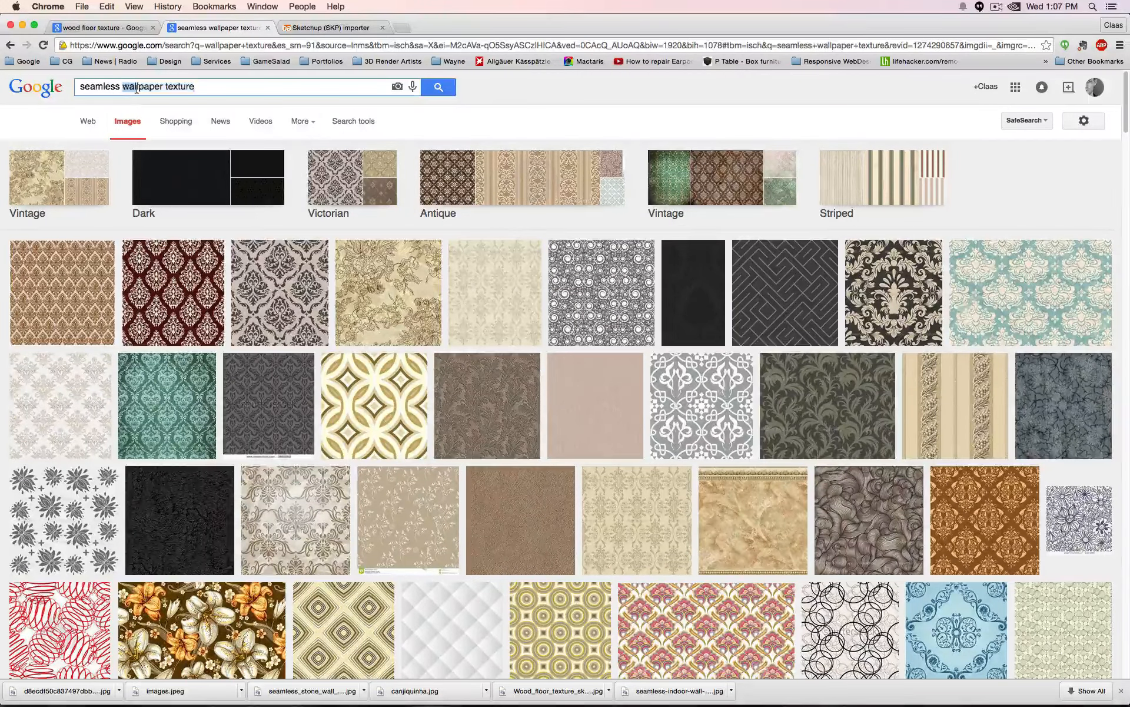
{"action": "double_click", "coordinate": [137, 87]}
{"action": "type", "text": "wood flor"}
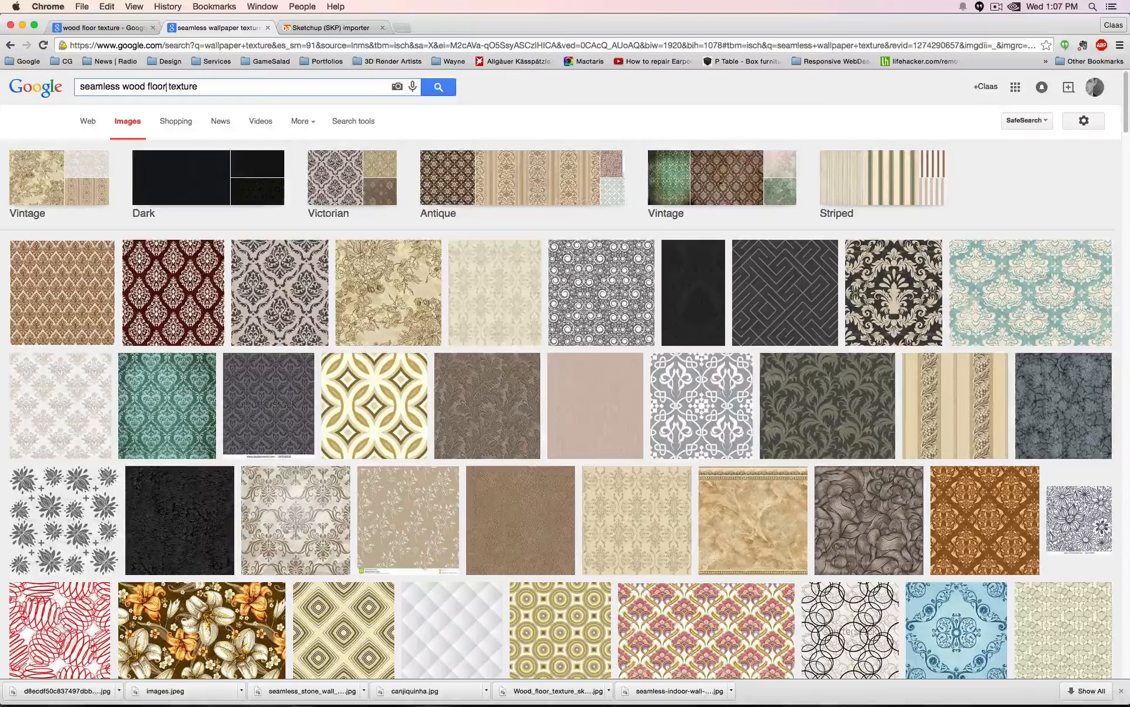
{"action": "key", "text": "Return"}
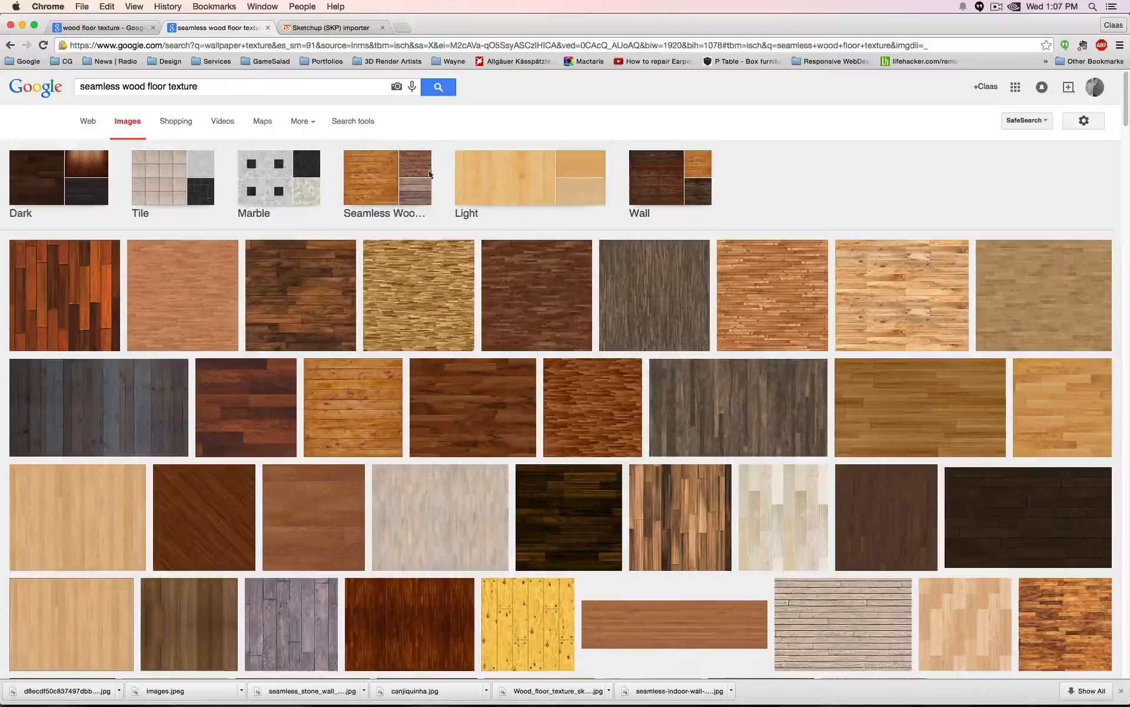
Open the light knotty plank texture from sketchuptexture.com and save the image to the Desktop.
{"action": "left_click", "coordinate": [883, 300]}
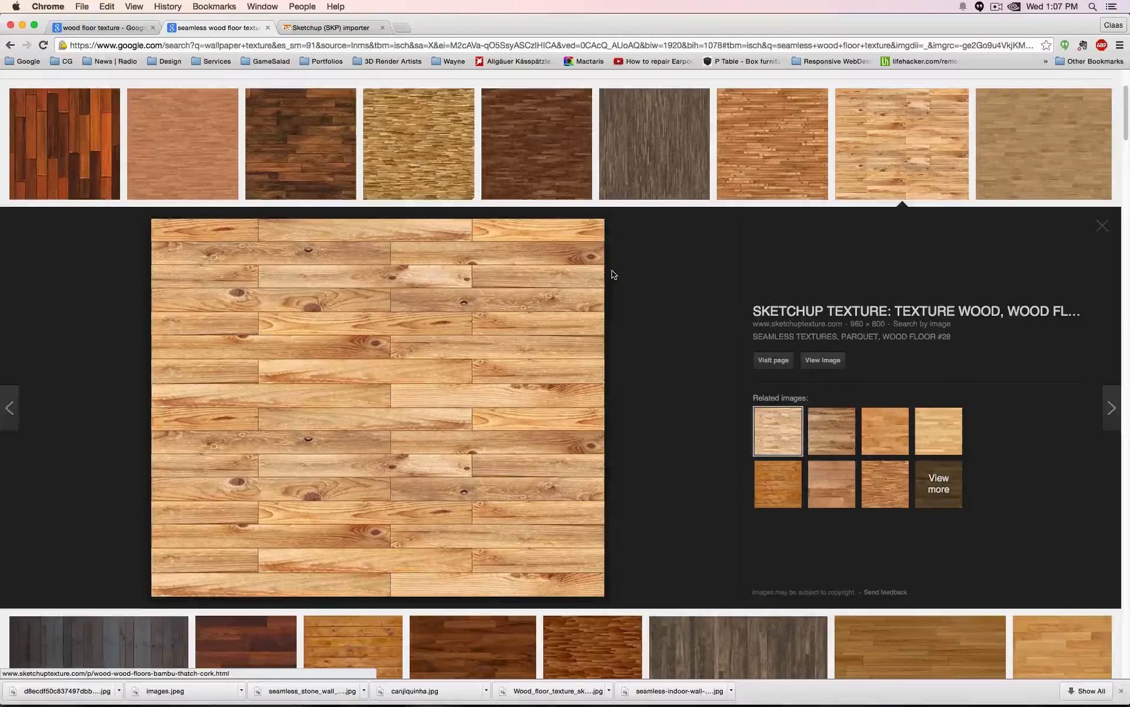
{"action": "right_click", "coordinate": [270, 322]}
{"action": "left_click", "coordinate": [369, 390]}
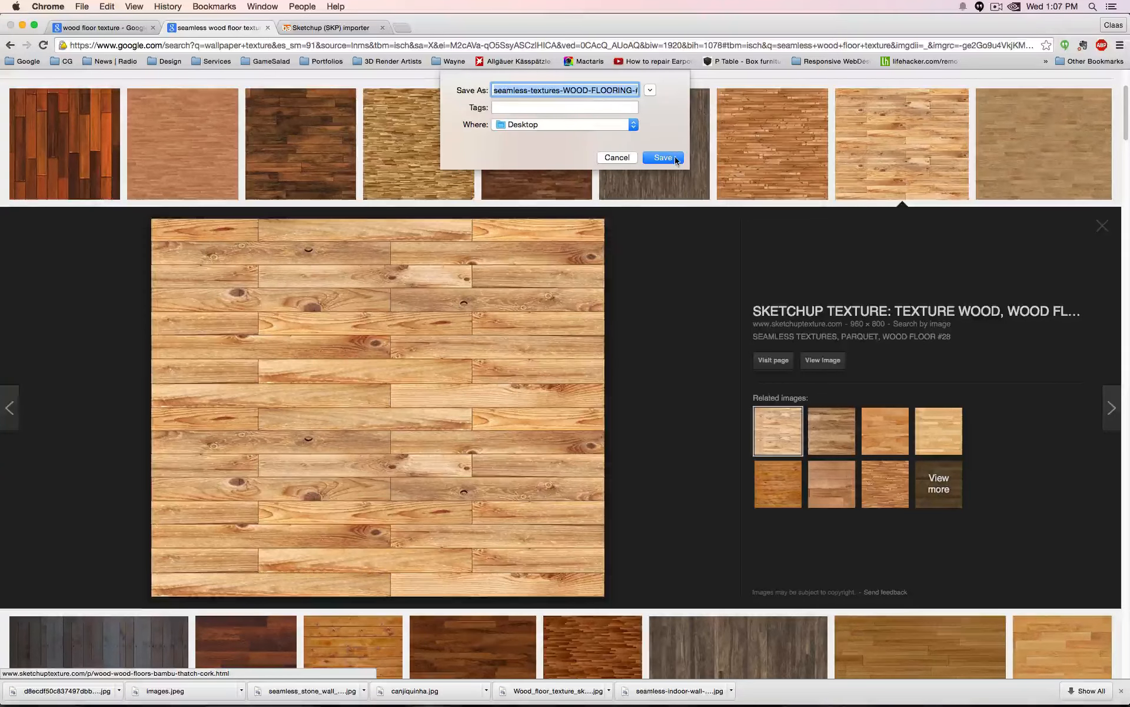
{"action": "left_click", "coordinate": [664, 157]}
Switch back to Blender and move the Material Output and Diffuse BSDF nodes farther from the Image Texture node.
{"action": "key", "text": "super+Tab"}
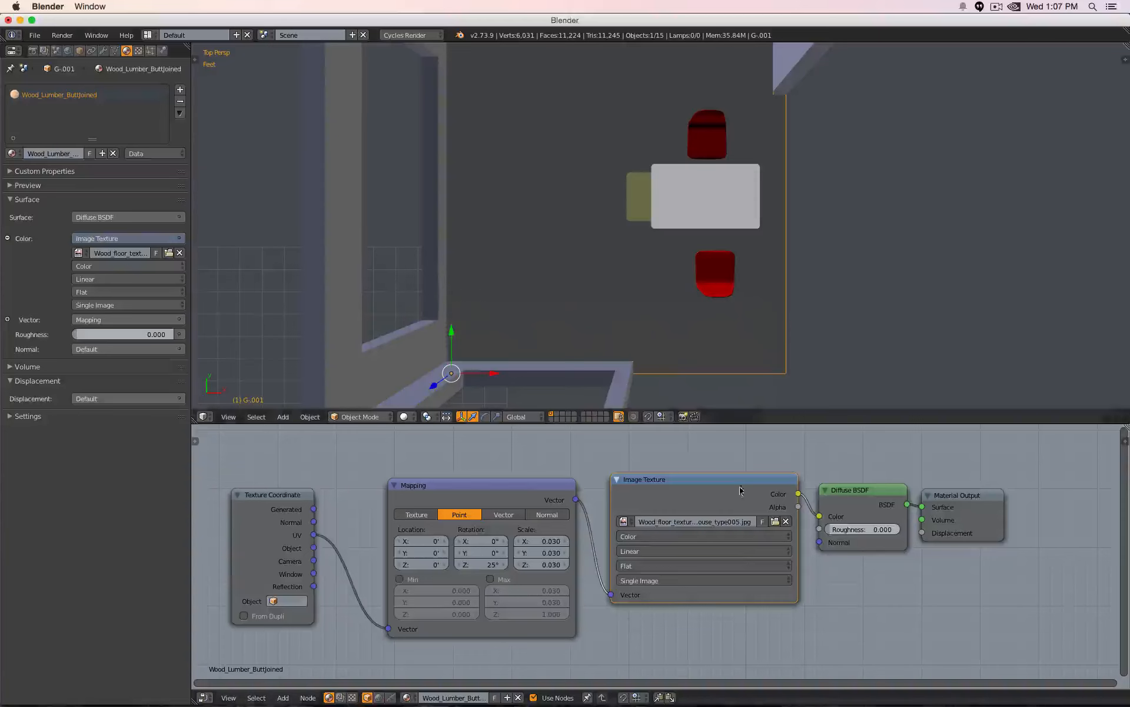
{"action": "middle_click_drag", "start_coordinate": [870, 599], "coordinate": [808, 546]}
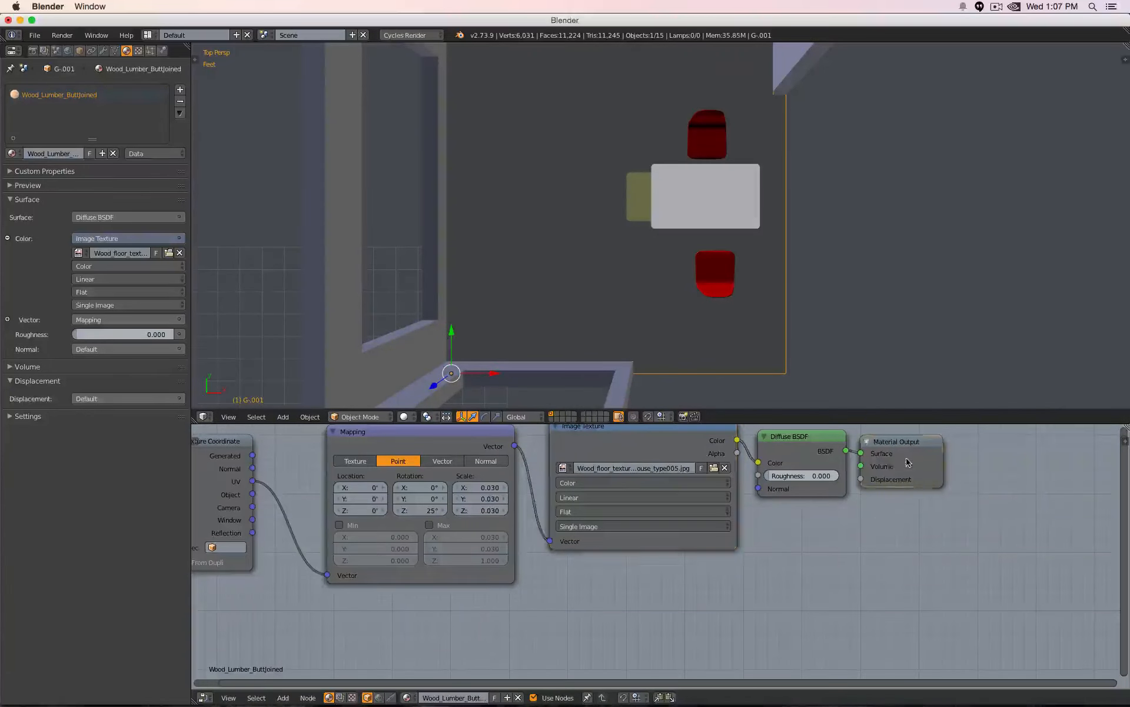
{"action": "left_click_drag", "start_coordinate": [888, 459], "coordinate": [1028, 463]}
{"action": "left_click_drag", "start_coordinate": [800, 447], "coordinate": [907, 449]}
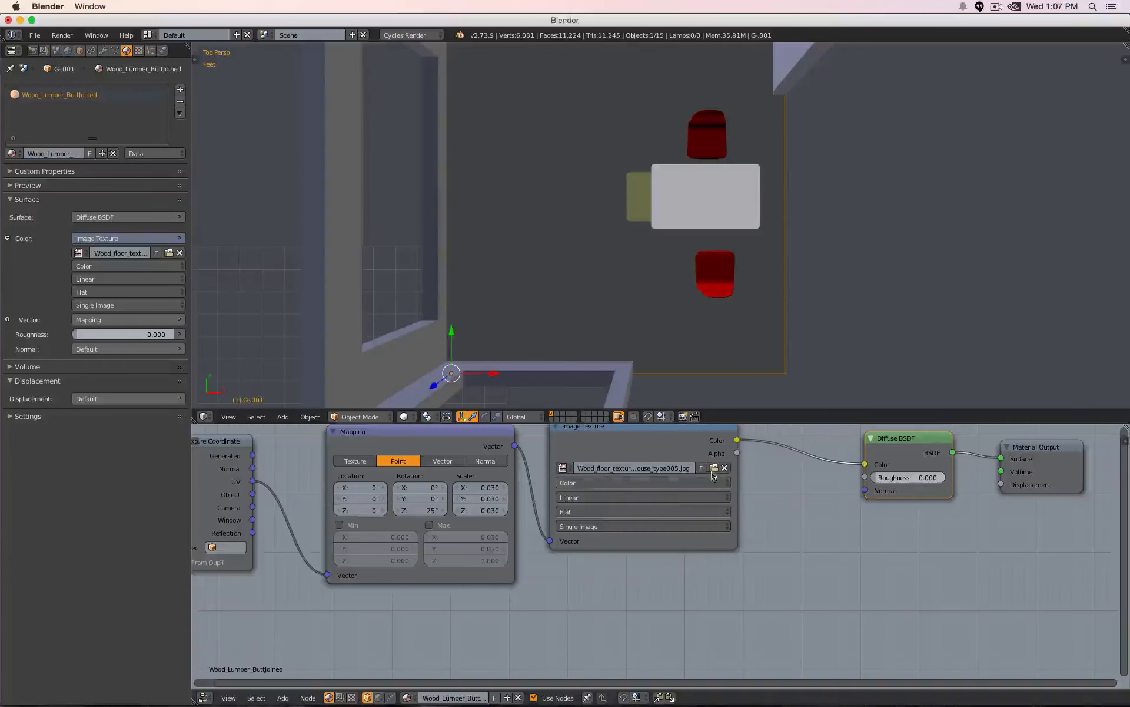
Duplicate the Image Texture node, place the copy below the original, and connect the Mapping vector output to it.
{"action": "scroll", "coordinate": [757, 542], "scroll_direction": "down", "scroll_amount": 1}
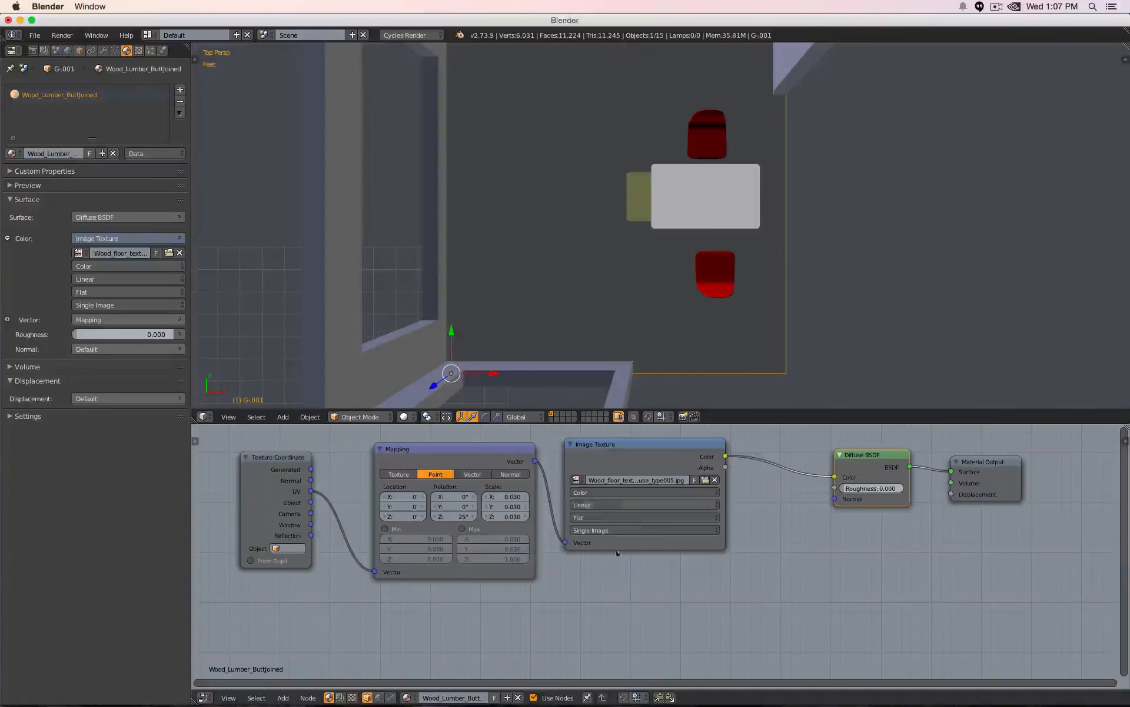
{"action": "left_click", "coordinate": [636, 452]}
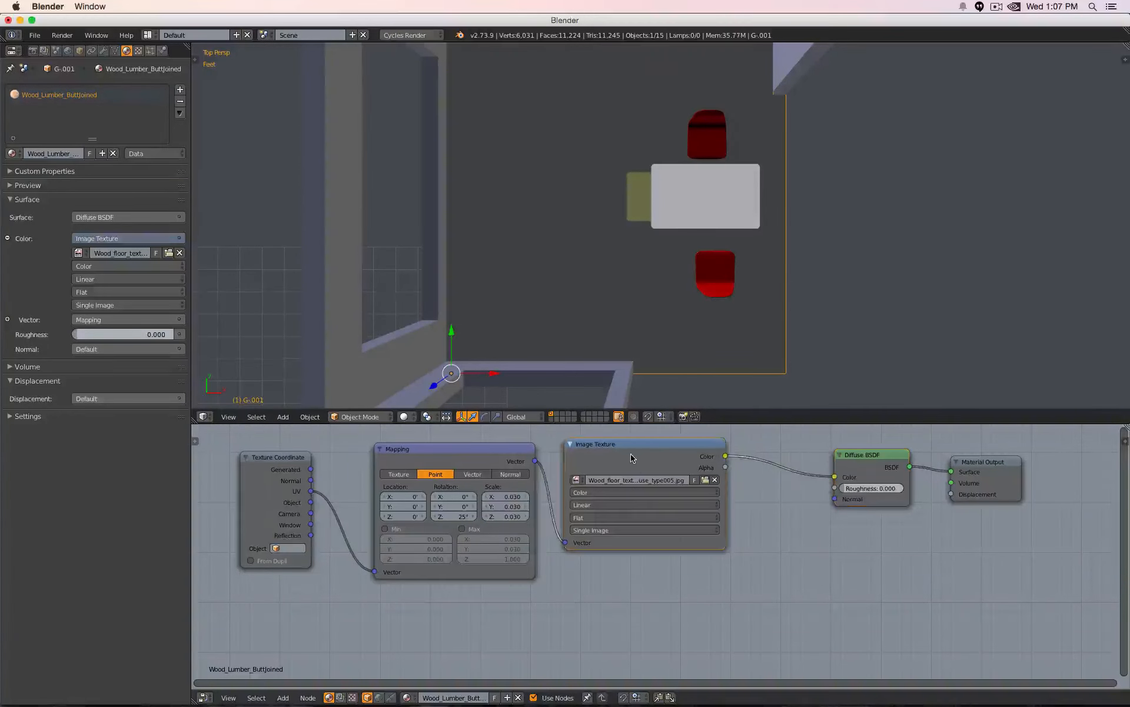
{"action": "key", "text": "shift+d"}
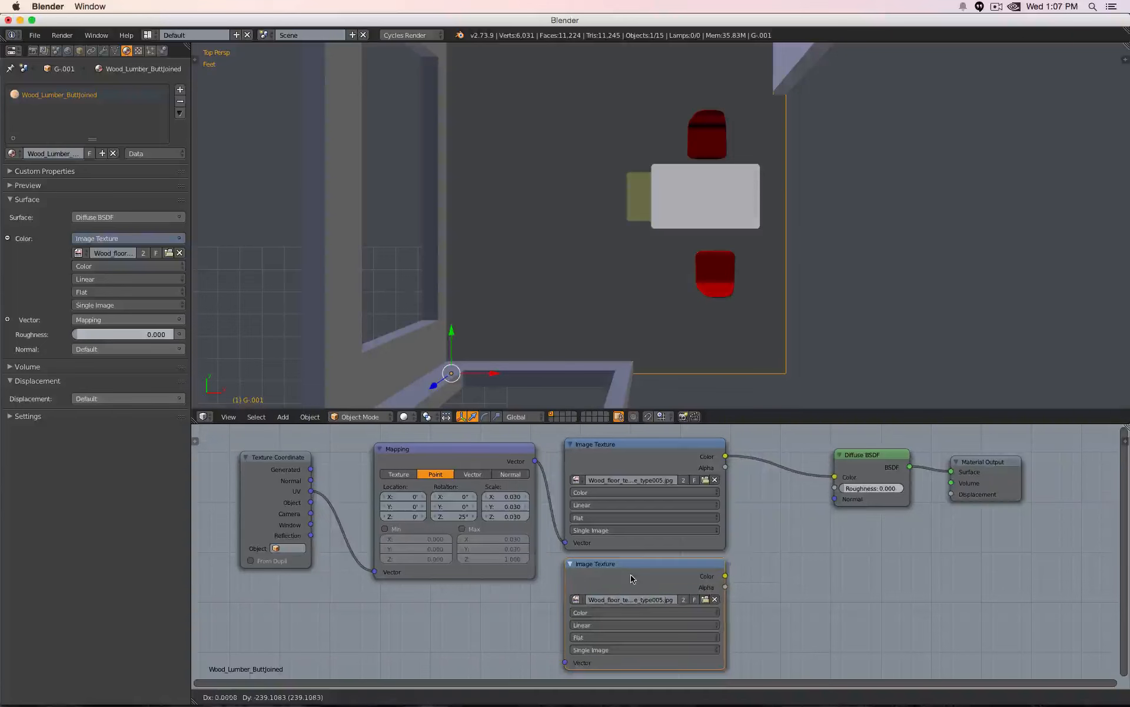
{"action": "left_click", "coordinate": [632, 579]}
{"action": "middle_click_drag", "start_coordinate": [783, 555], "coordinate": [775, 546]}
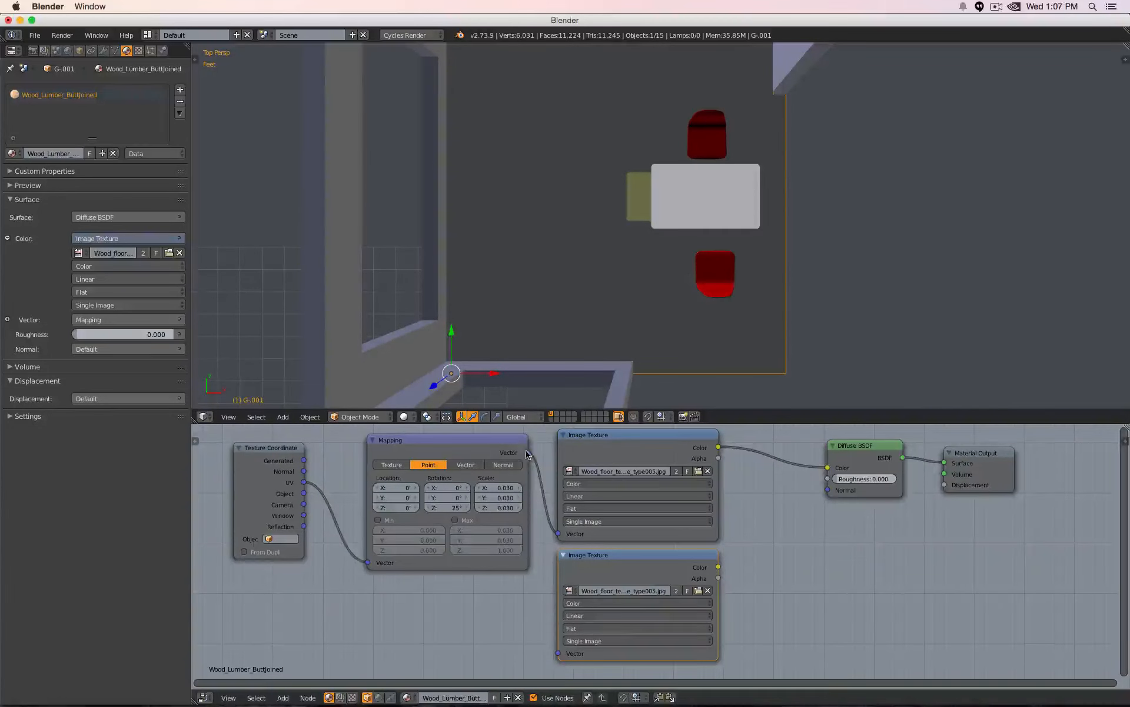
{"action": "left_click_drag", "start_coordinate": [528, 451], "coordinate": [526, 528]}
{"action": "left_click_drag", "start_coordinate": [541, 643], "coordinate": [558, 653]}
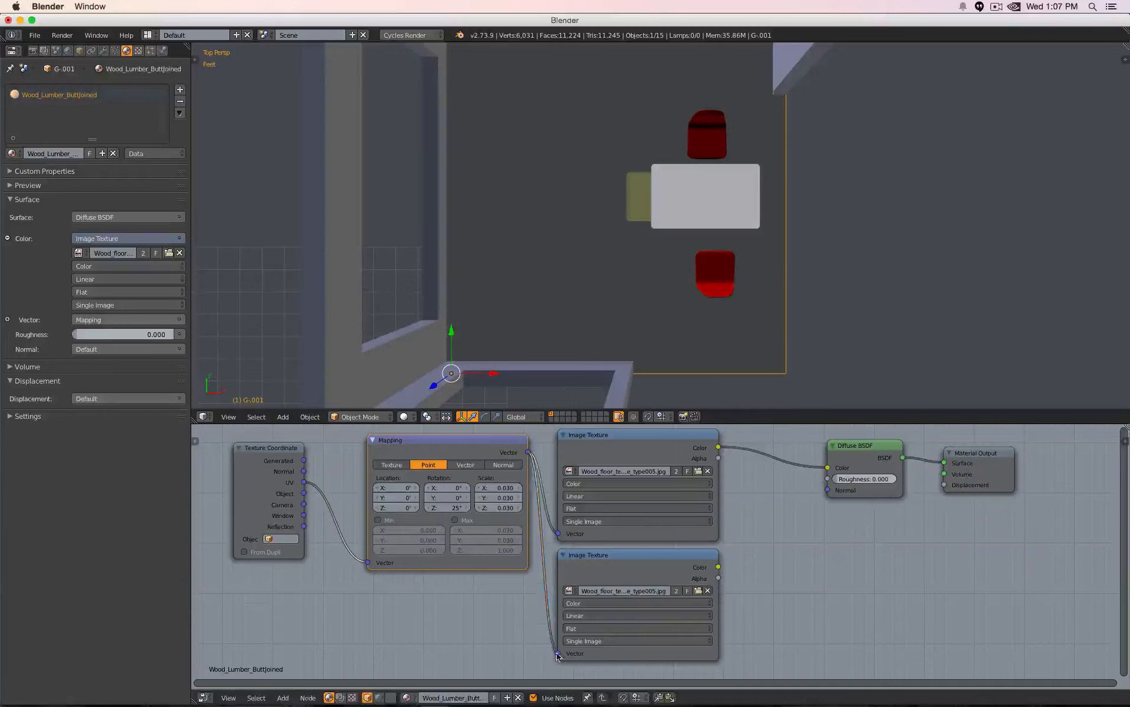
Load seamless-textures-WOOD-FLOORING-#28b.jpg from the Desktop into the duplicated Image Texture and link its Color output to the Diffuse BSDF color.
{"action": "left_click", "coordinate": [709, 591]}
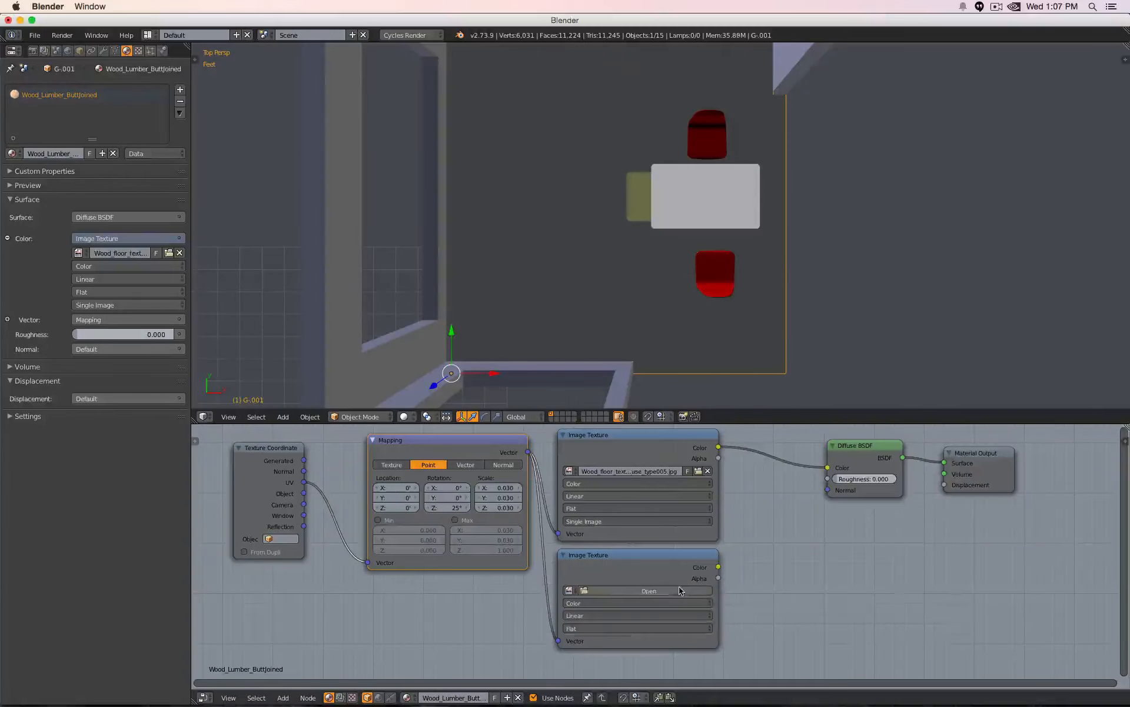
{"action": "left_click", "coordinate": [650, 590]}
{"action": "left_click", "coordinate": [36, 184]}
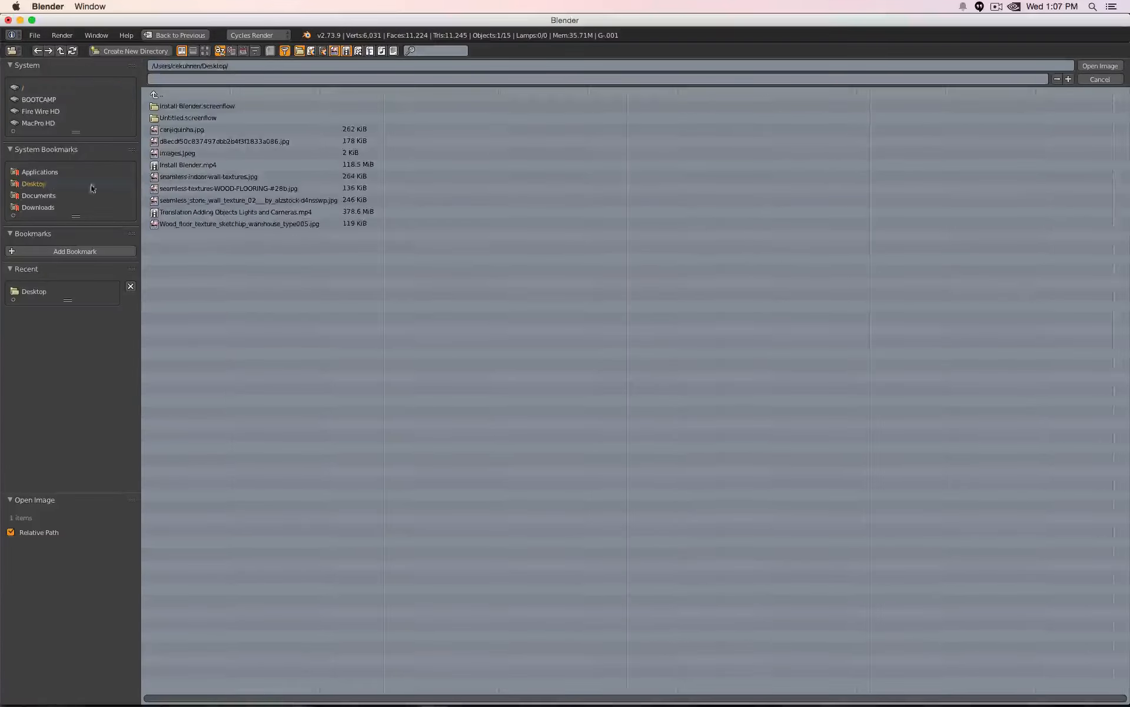
{"action": "left_click", "coordinate": [205, 51]}
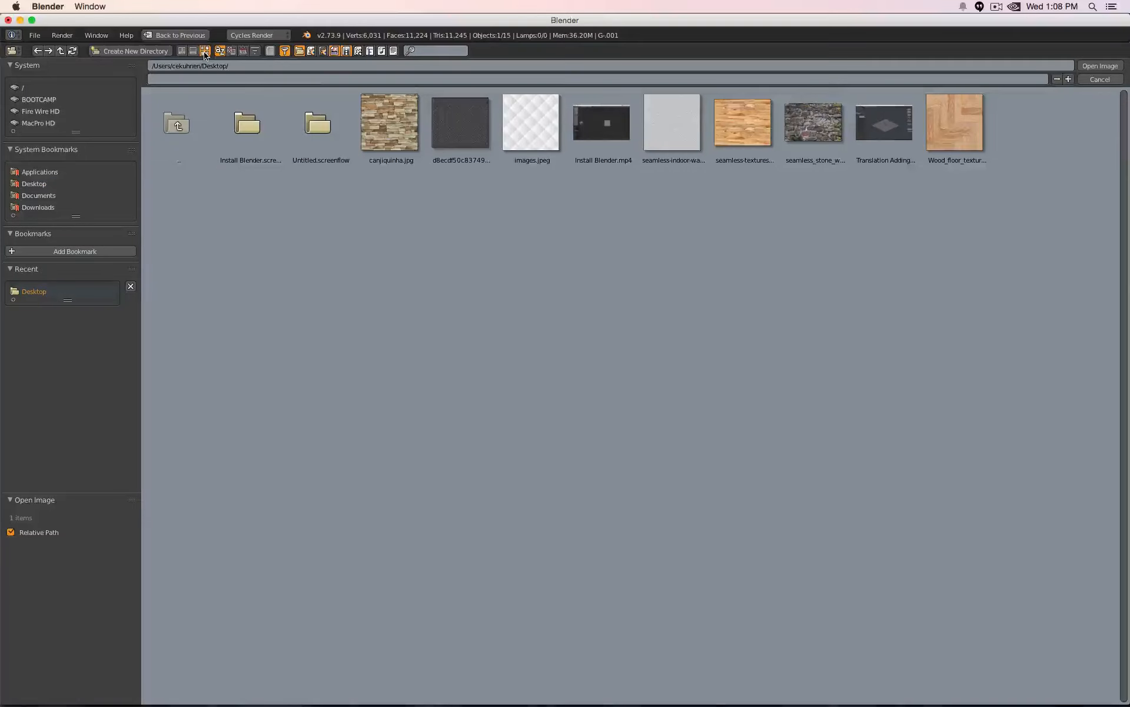
{"action": "left_click", "coordinate": [760, 118]}
{"action": "left_click", "coordinate": [1100, 66]}
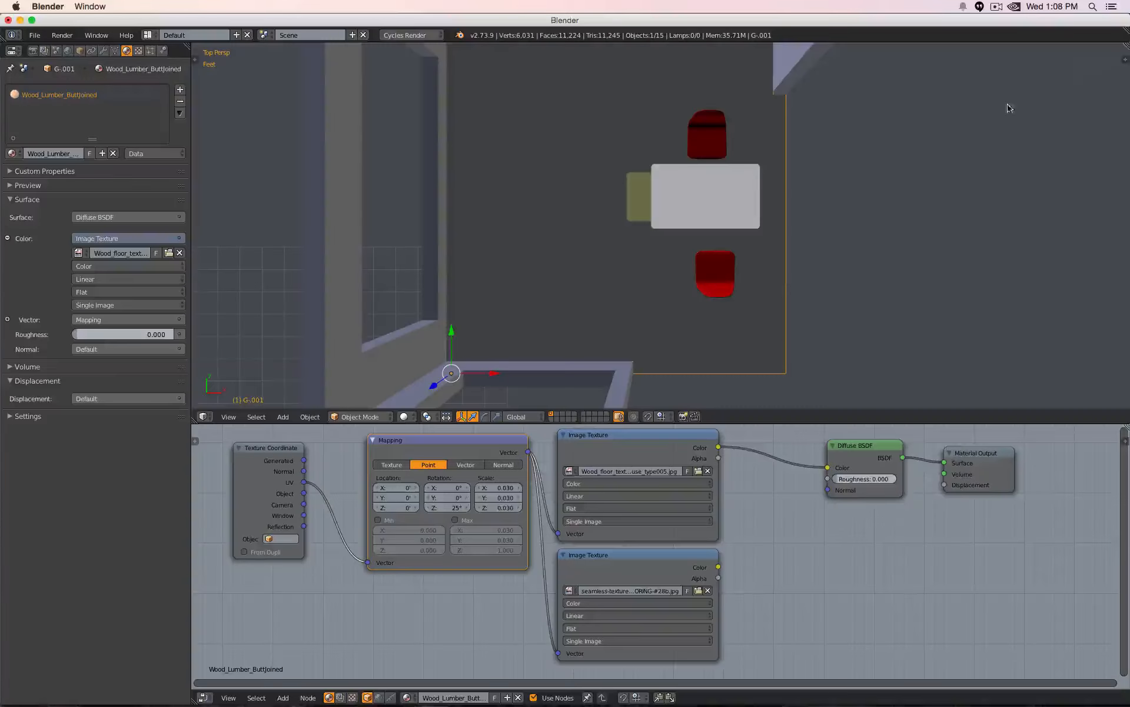
{"action": "left_click_drag", "start_coordinate": [719, 567], "coordinate": [829, 467]}
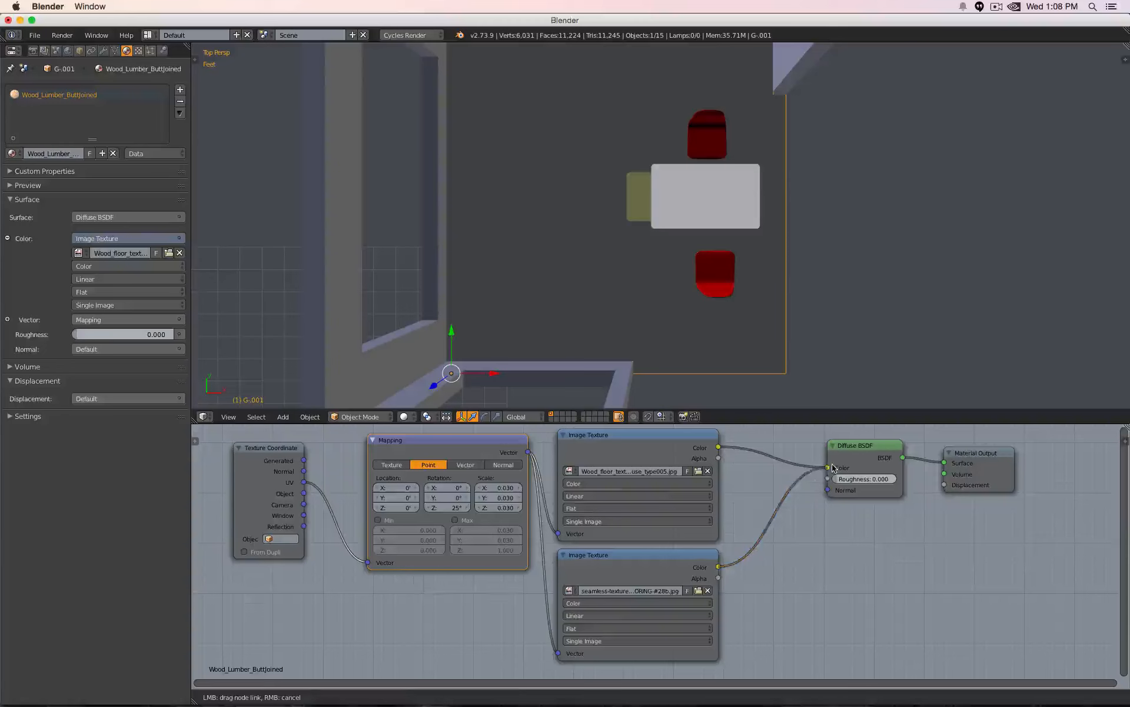
Relink the Diffuse BSDF color between the two Image Textures, ending on the seamless wood flooring image, and show the viewport in rendered mode.
{"action": "left_click_drag", "start_coordinate": [719, 447], "coordinate": [753, 453]}
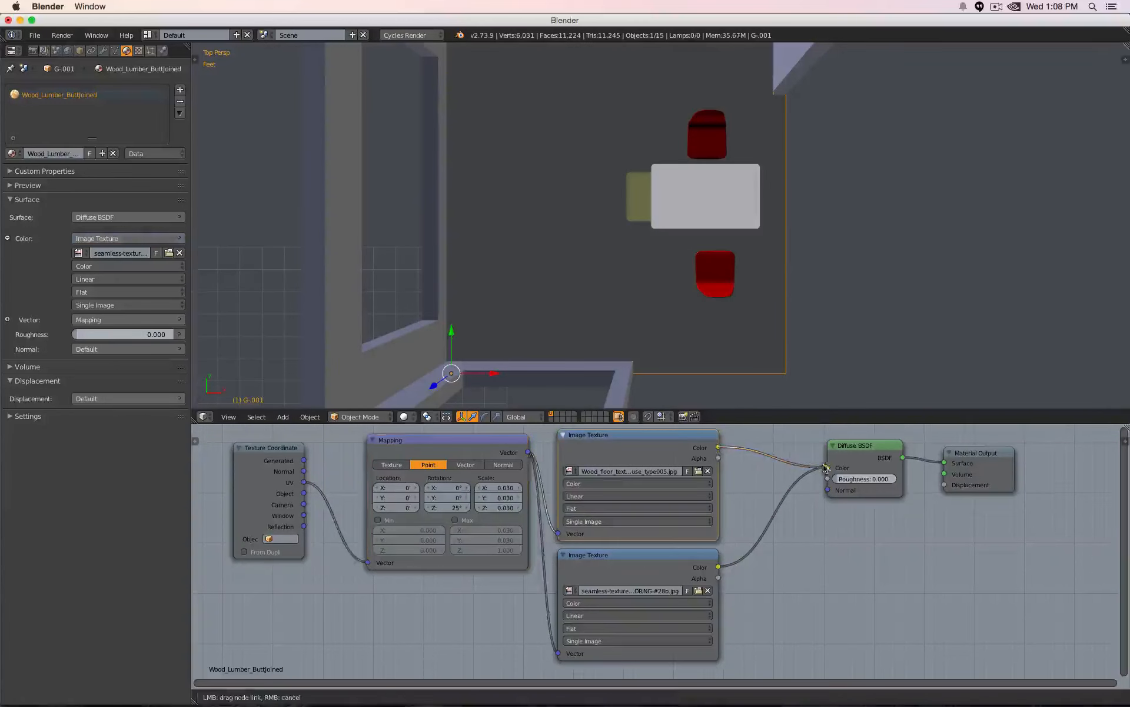
{"action": "left_click_drag", "start_coordinate": [826, 468], "coordinate": [828, 468]}
{"action": "left_click_drag", "start_coordinate": [718, 567], "coordinate": [827, 467]}
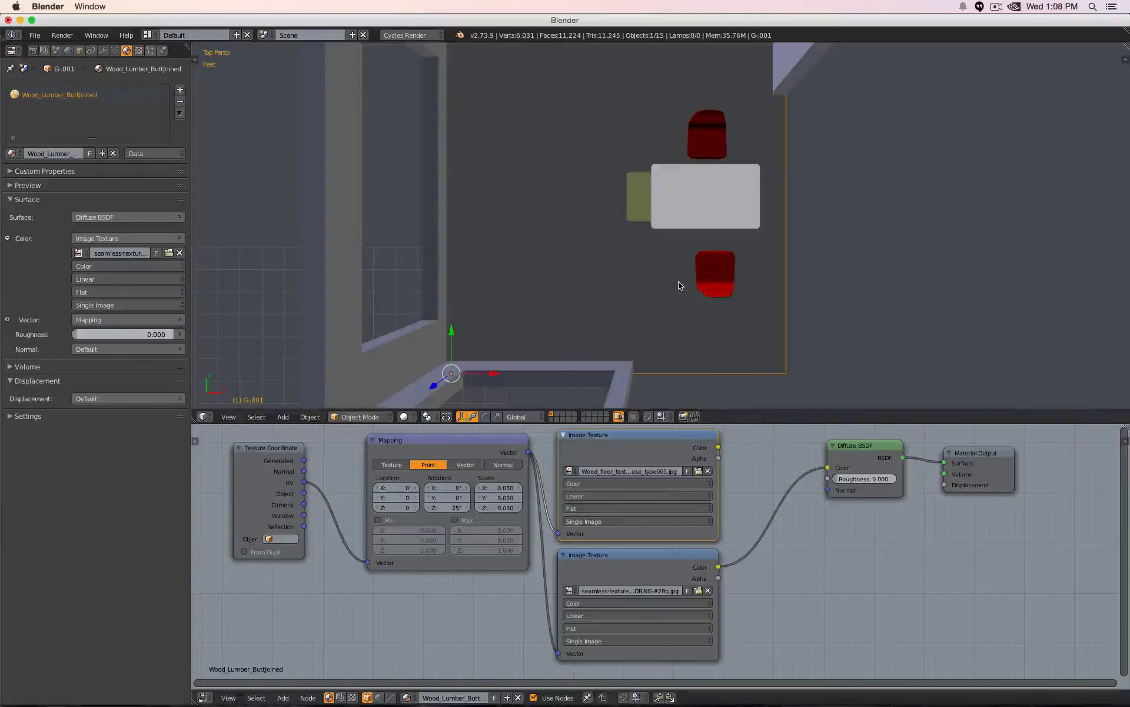
{"action": "key", "text": "shift+z"}
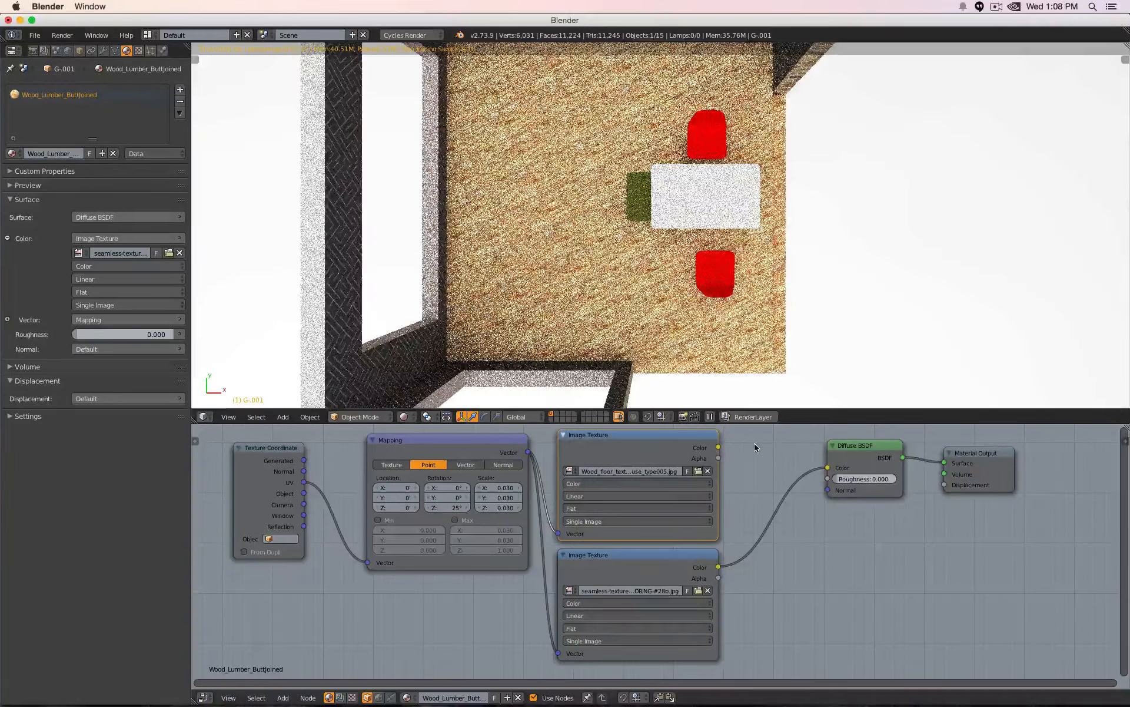
Compare the two floor images in the render by alternately linking each Image Texture's Color output to the Diffuse BSDF color.
{"action": "left_click_drag", "start_coordinate": [719, 448], "coordinate": [828, 467]}
{"action": "left_click_drag", "start_coordinate": [718, 567], "coordinate": [828, 467]}
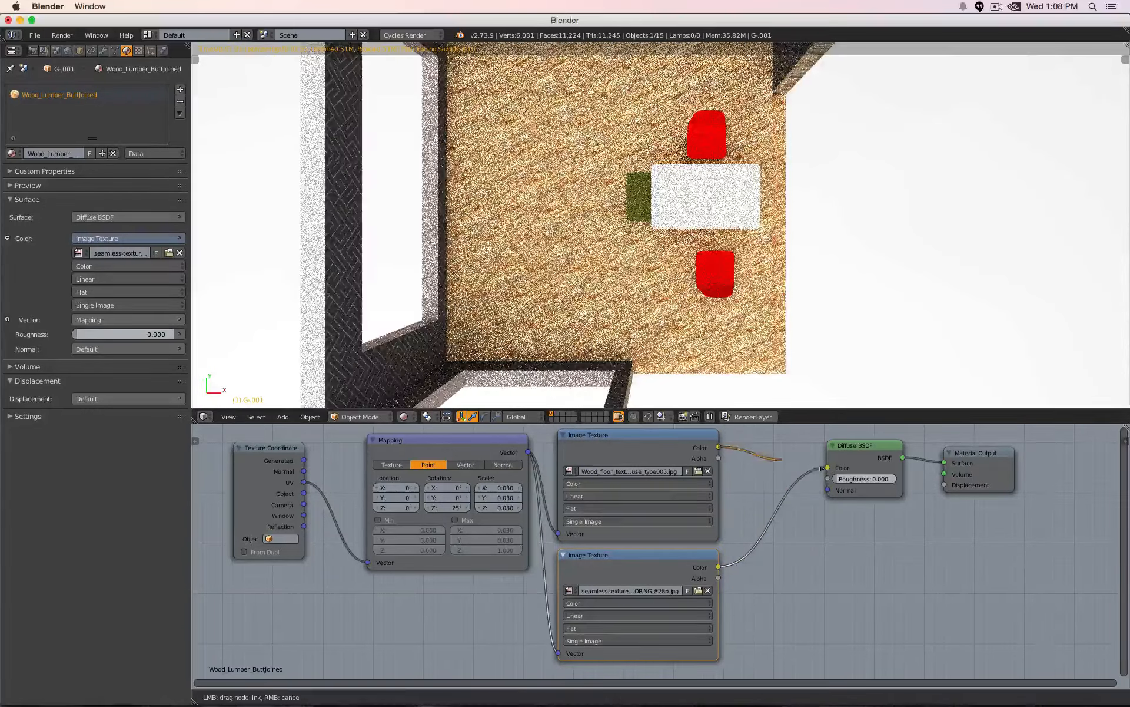
{"action": "left_click_drag", "start_coordinate": [719, 448], "coordinate": [836, 469]}
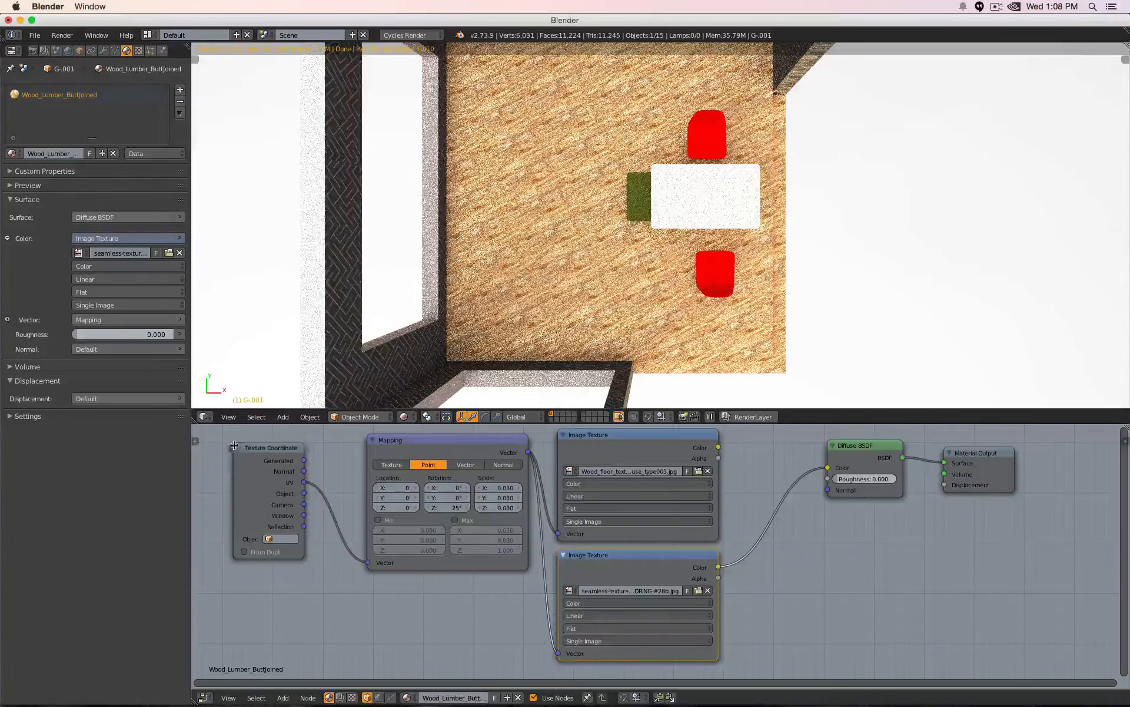
Spread out the node layout by moving the Texture Coordinate node away from the Mapping node and raising the Mapping node.
{"action": "left_click_drag", "start_coordinate": [268, 448], "coordinate": [216, 449]}
{"action": "scroll", "coordinate": [398, 501], "scroll_direction": "down", "scroll_amount": 2}
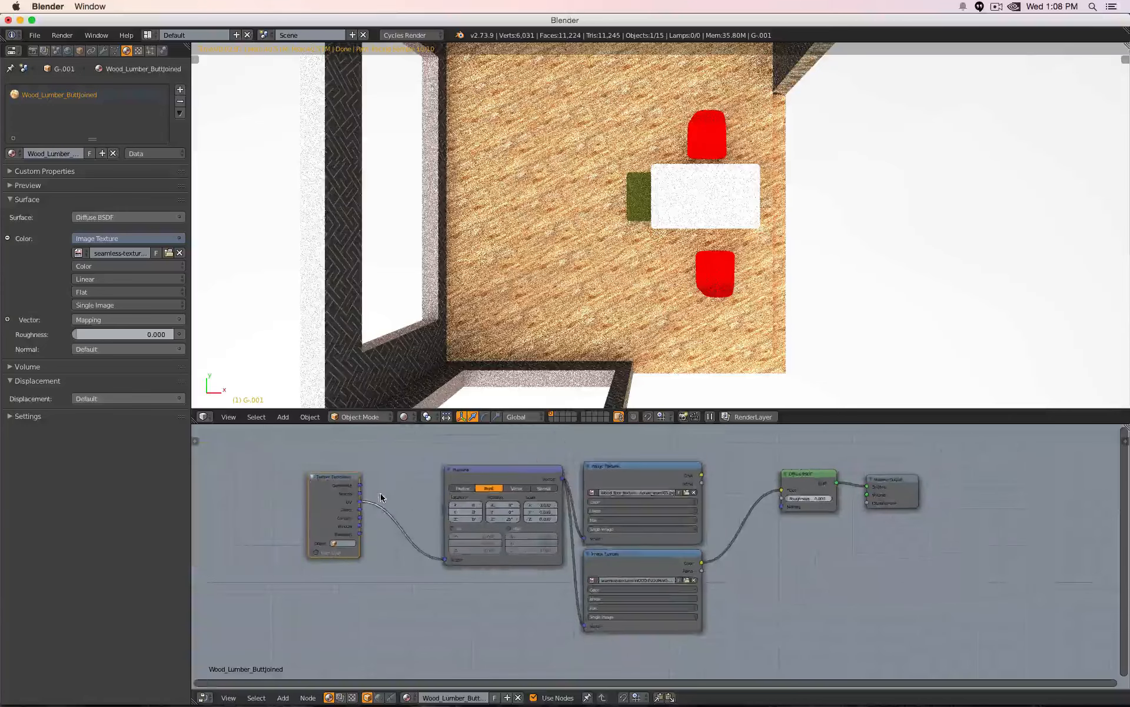
{"action": "left_click_drag", "start_coordinate": [490, 473], "coordinate": [473, 457]}
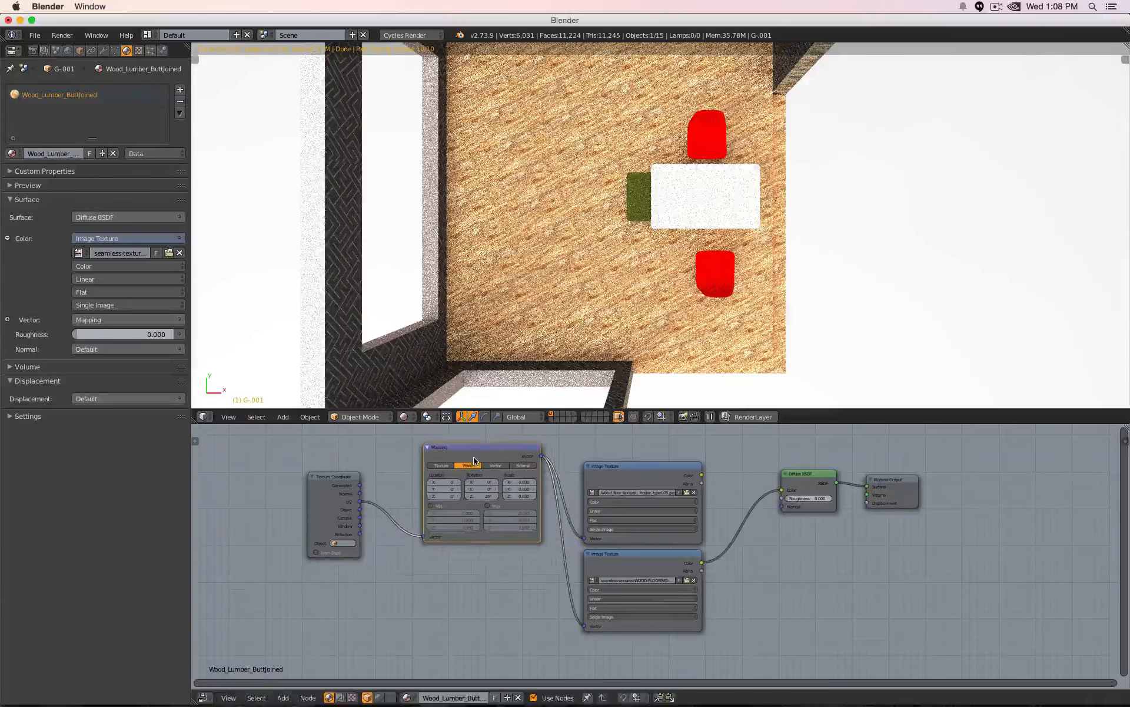
Duplicate the Mapping node below the original and link it between the UV output and the seamless wood flooring Image Texture's Vector input.
{"action": "key", "text": "shift+d"}
{"action": "left_click", "coordinate": [471, 571]}
{"action": "left_click_drag", "start_coordinate": [363, 505], "coordinate": [422, 652]}
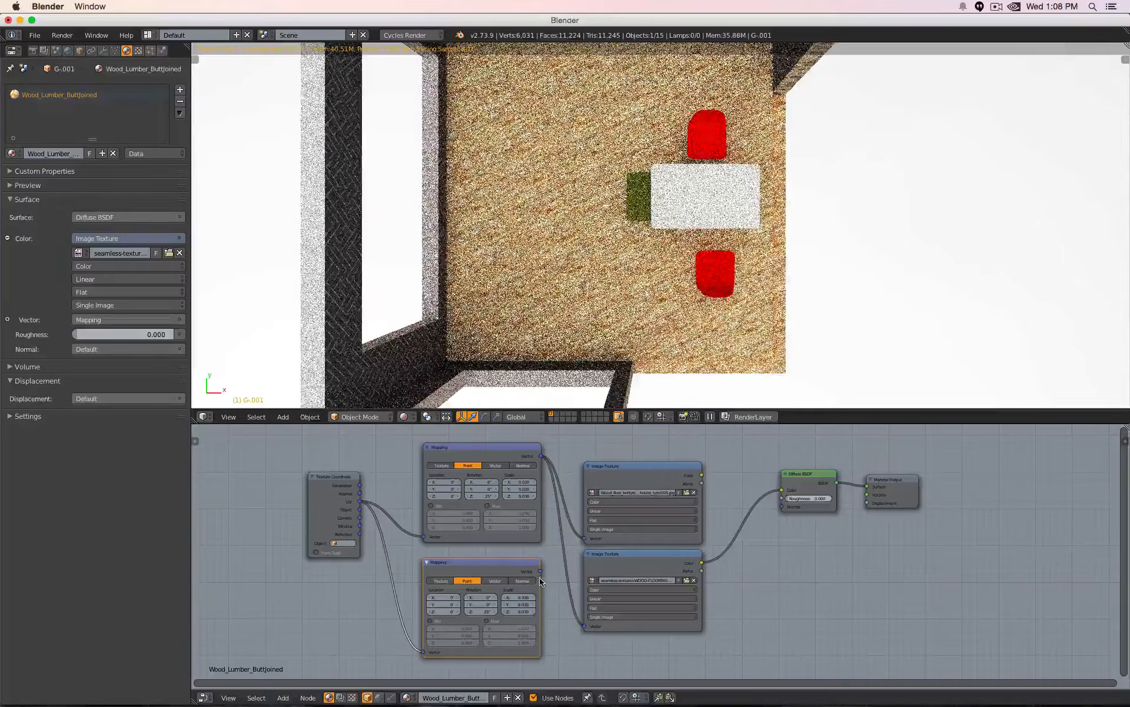
{"action": "left_click_drag", "start_coordinate": [540, 571], "coordinate": [585, 626]}
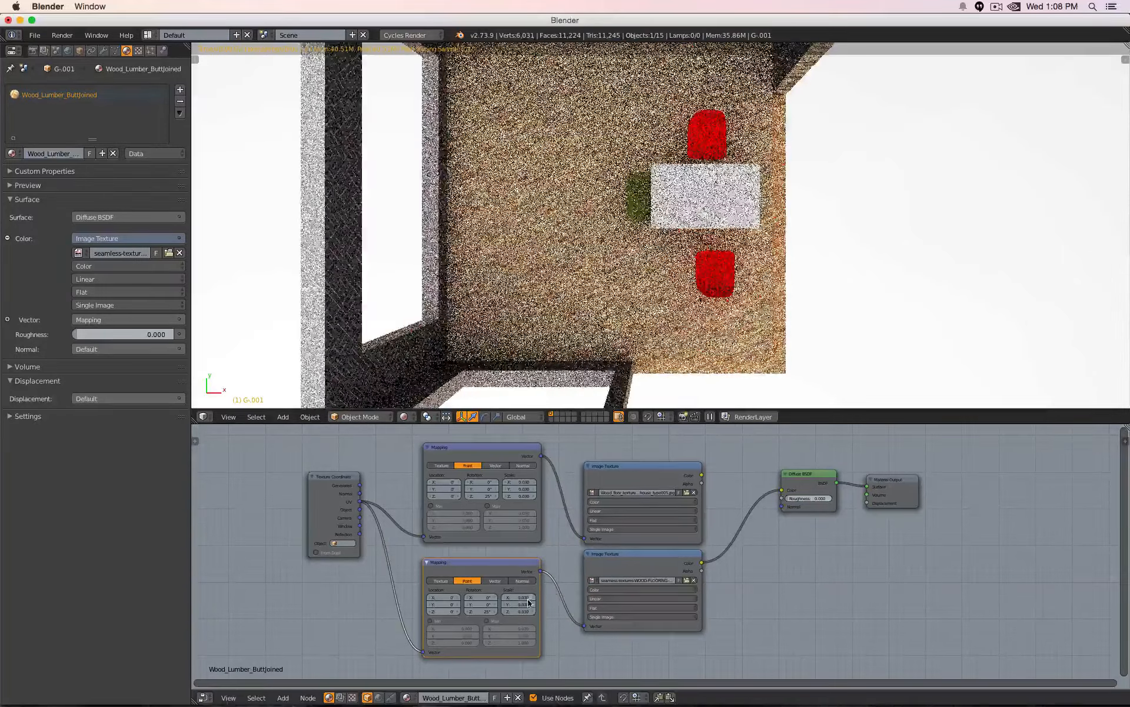
Set the duplicated Mapping node's X, Y and Z scale to 0.01.
{"action": "scroll", "coordinate": [554, 589], "scroll_direction": "up", "scroll_amount": 3}
{"action": "left_click_drag", "start_coordinate": [465, 620], "coordinate": [465, 640]}
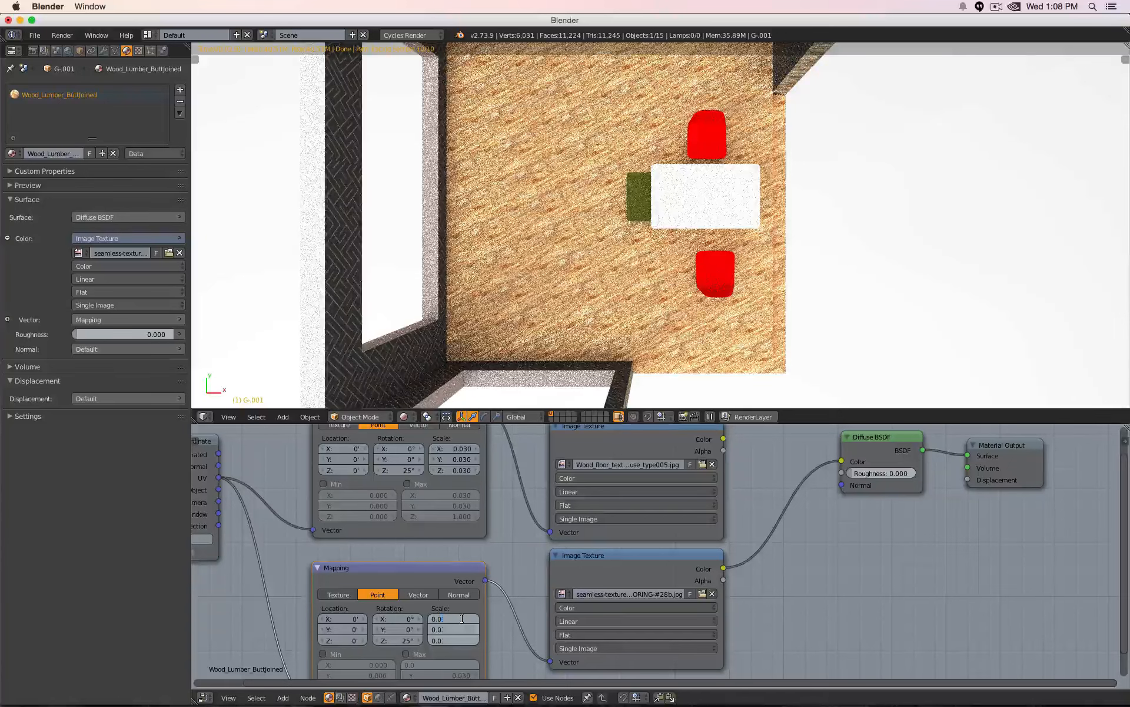
{"action": "type", "text": "0.01"}
{"action": "key", "text": "Return"}
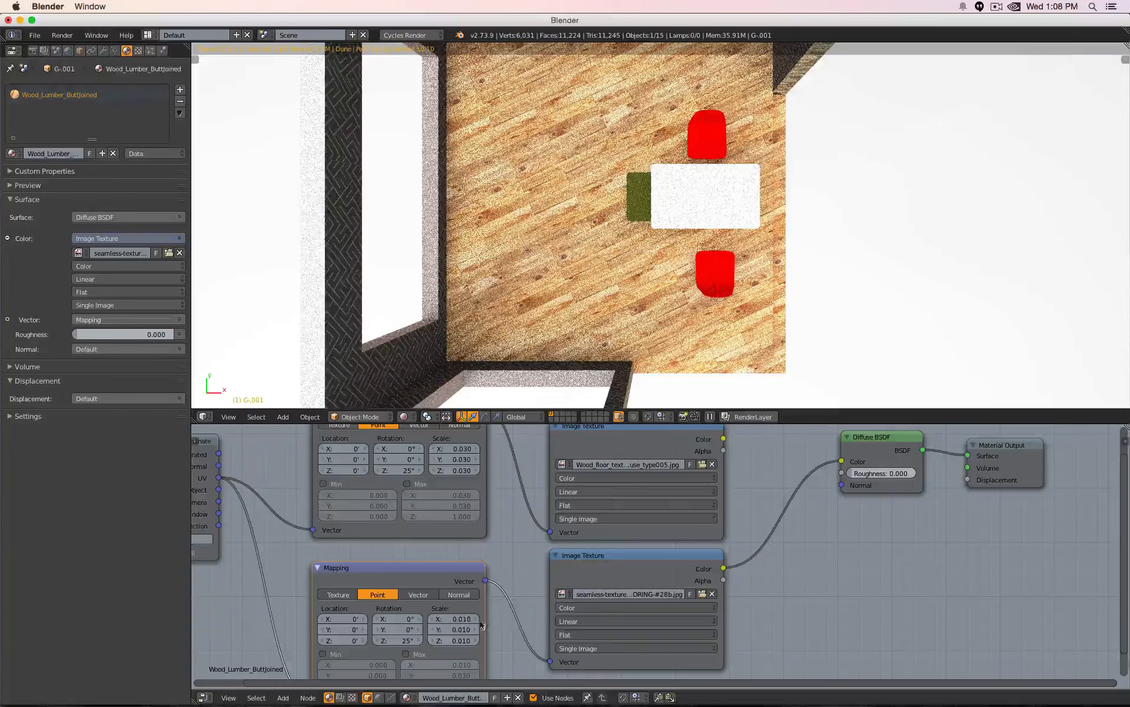
Link the original floor image to the Diffuse BSDF color for comparison with the rescaled planks, and restore the seamless wood flooring link.
{"action": "left_click_drag", "start_coordinate": [725, 440], "coordinate": [840, 461]}
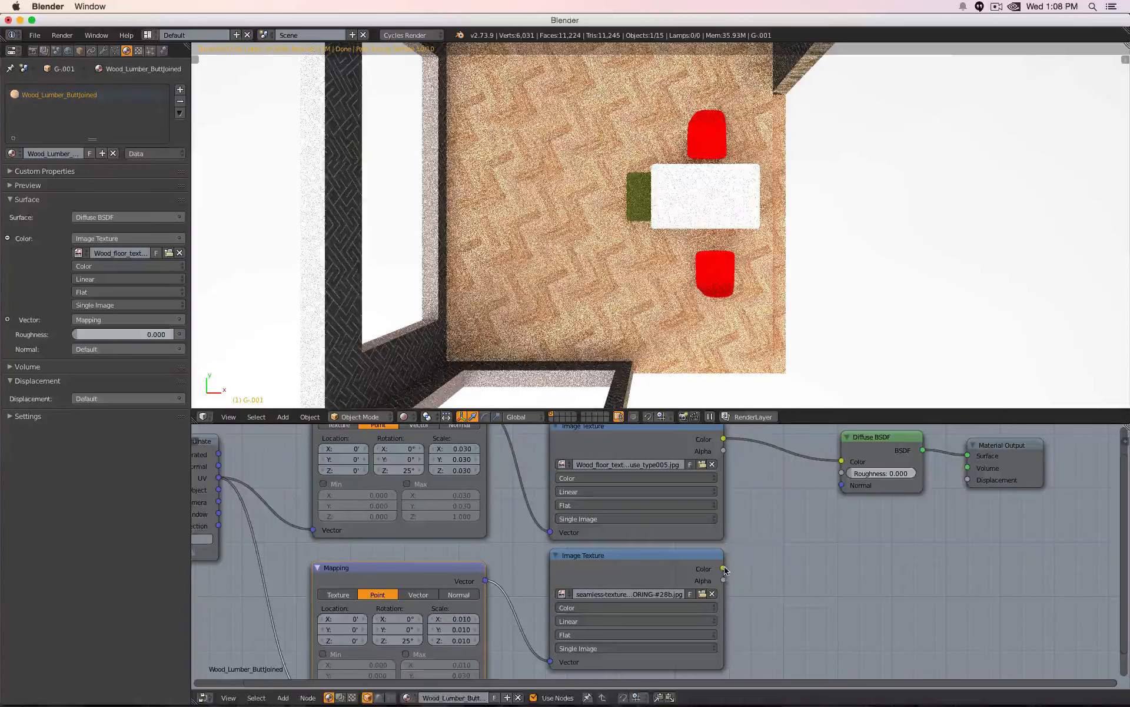
{"action": "left_click_drag", "start_coordinate": [723, 568], "coordinate": [845, 460]}
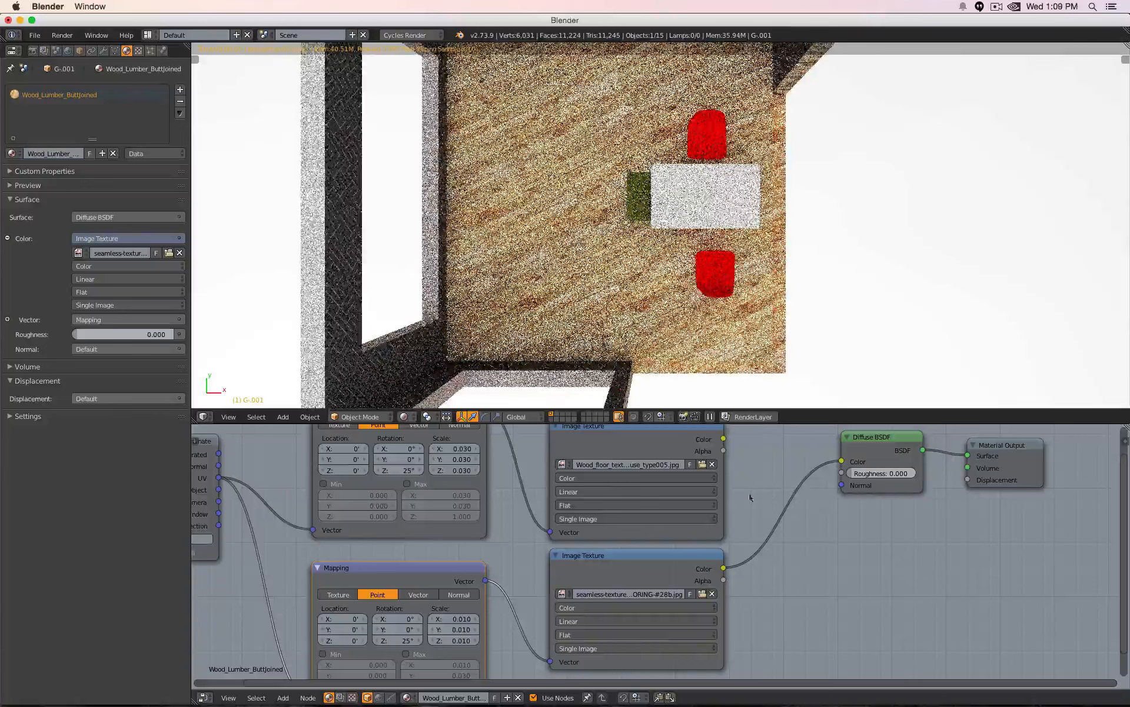
Move the Diffuse BSDF and Material Output nodes down, level with the gap between the two Image Texture nodes.
{"action": "scroll", "coordinate": [748, 495], "scroll_direction": "up", "scroll_amount": 2}
{"action": "scroll", "coordinate": [712, 505], "scroll_direction": "down", "scroll_amount": 3}
{"action": "scroll", "coordinate": [714, 504], "scroll_direction": "up", "scroll_amount": 1}
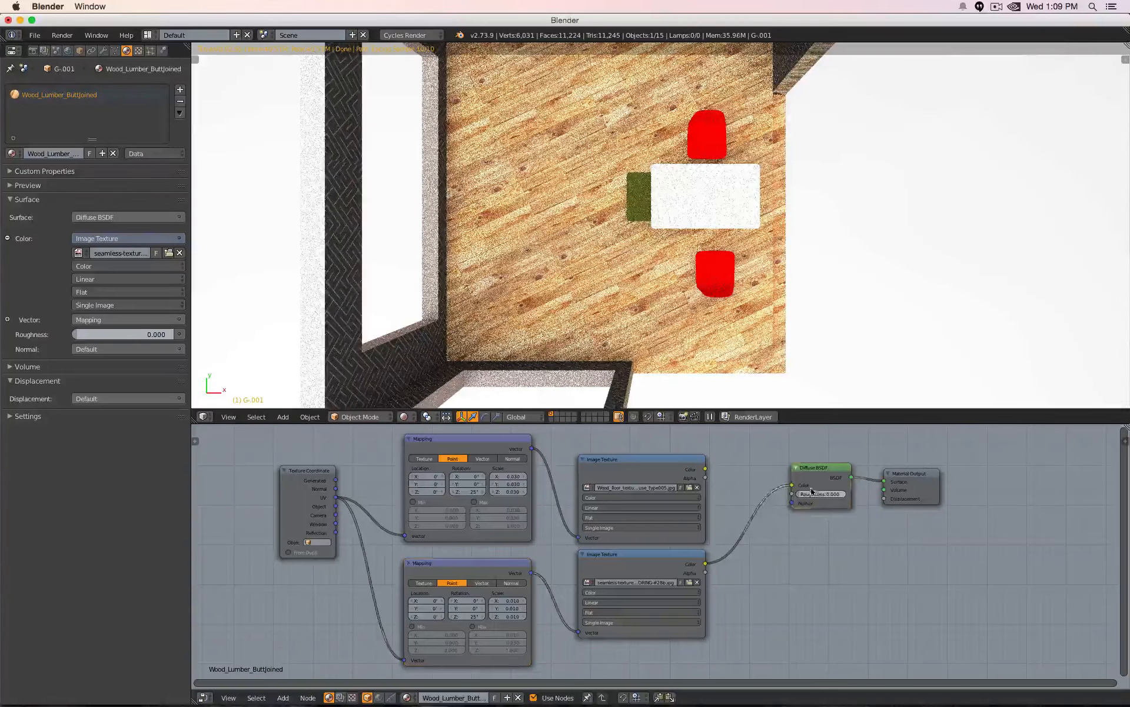
{"action": "left_click_drag", "start_coordinate": [821, 483], "coordinate": [812, 521]}
{"action": "left_click_drag", "start_coordinate": [906, 488], "coordinate": [895, 516]}
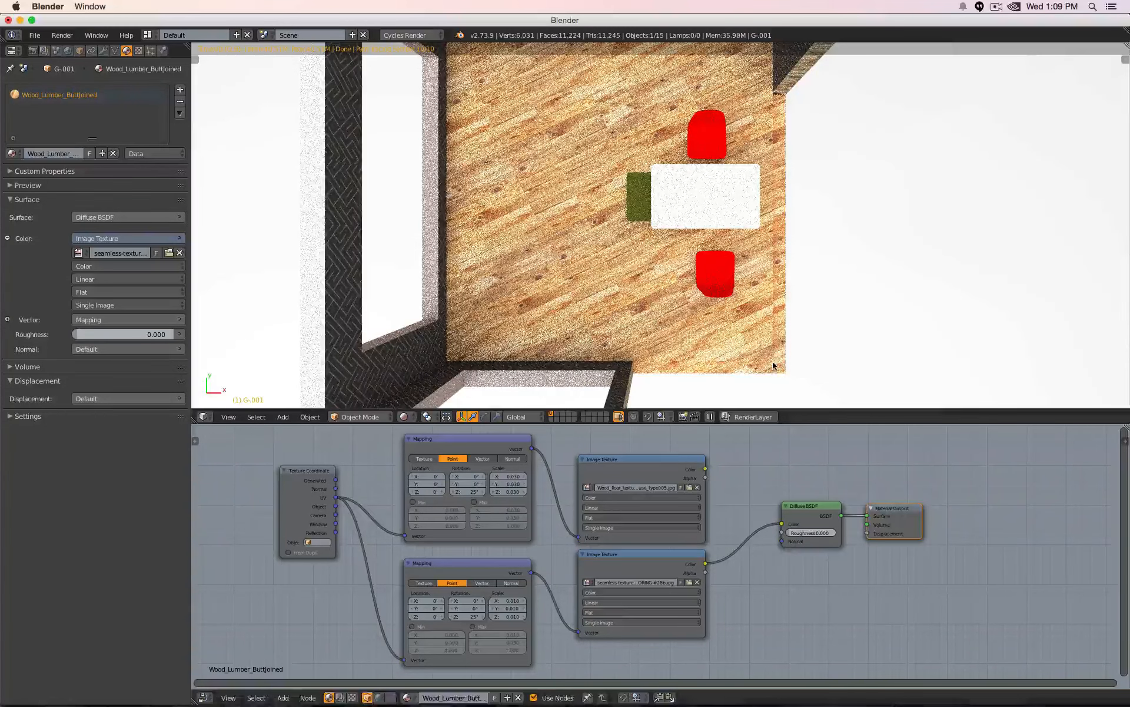
Examine the plank floor in a perspective view of the whole rendered room.
{"action": "scroll", "coordinate": [768, 366], "scroll_direction": "down", "scroll_amount": 2}
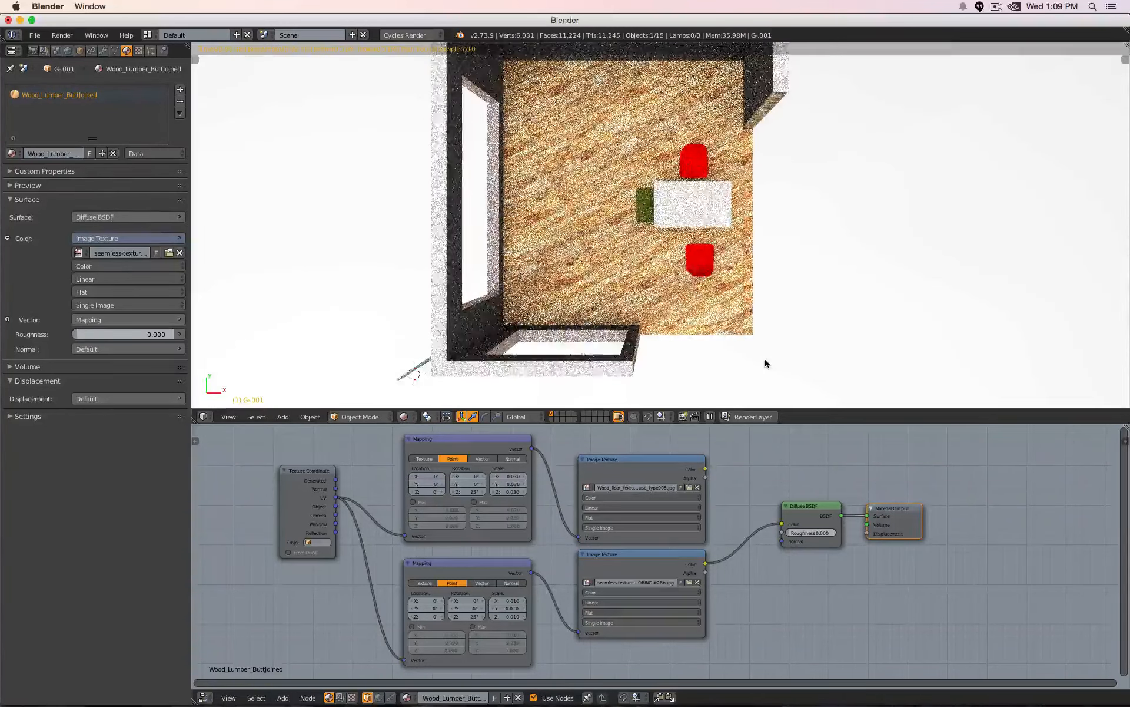
{"action": "middle_click_drag", "start_coordinate": [762, 358], "coordinate": [664, 252], "text": "shift"}
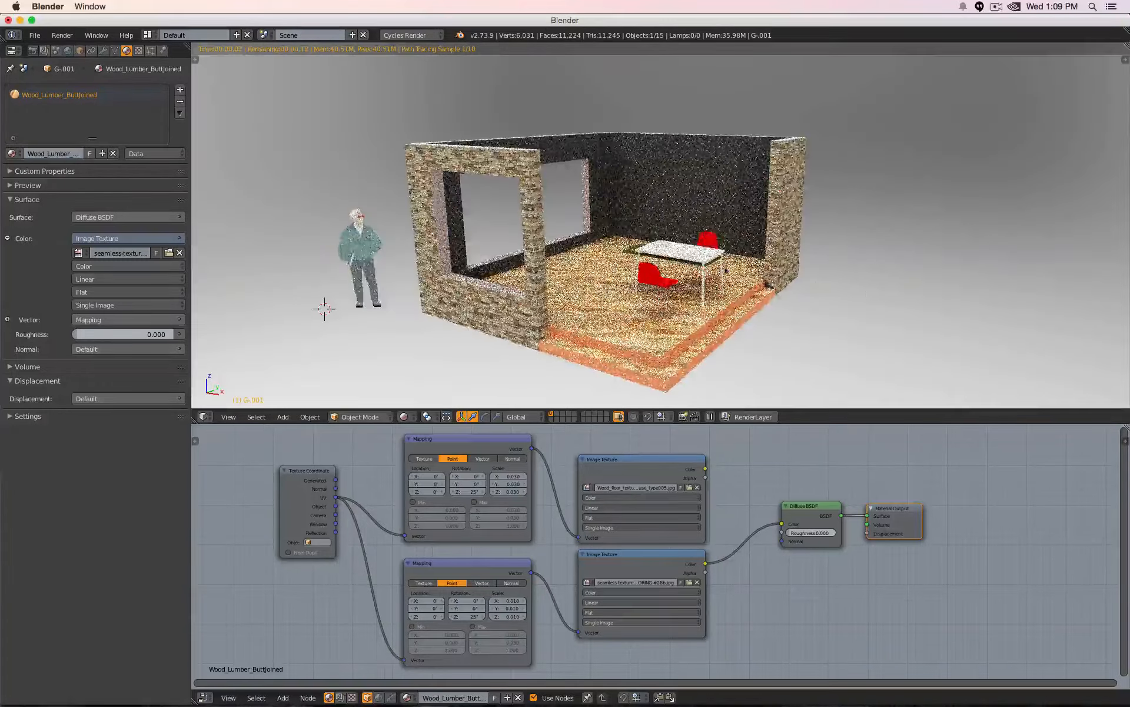
{"action": "scroll", "coordinate": [707, 265], "scroll_direction": "up", "scroll_amount": 1}
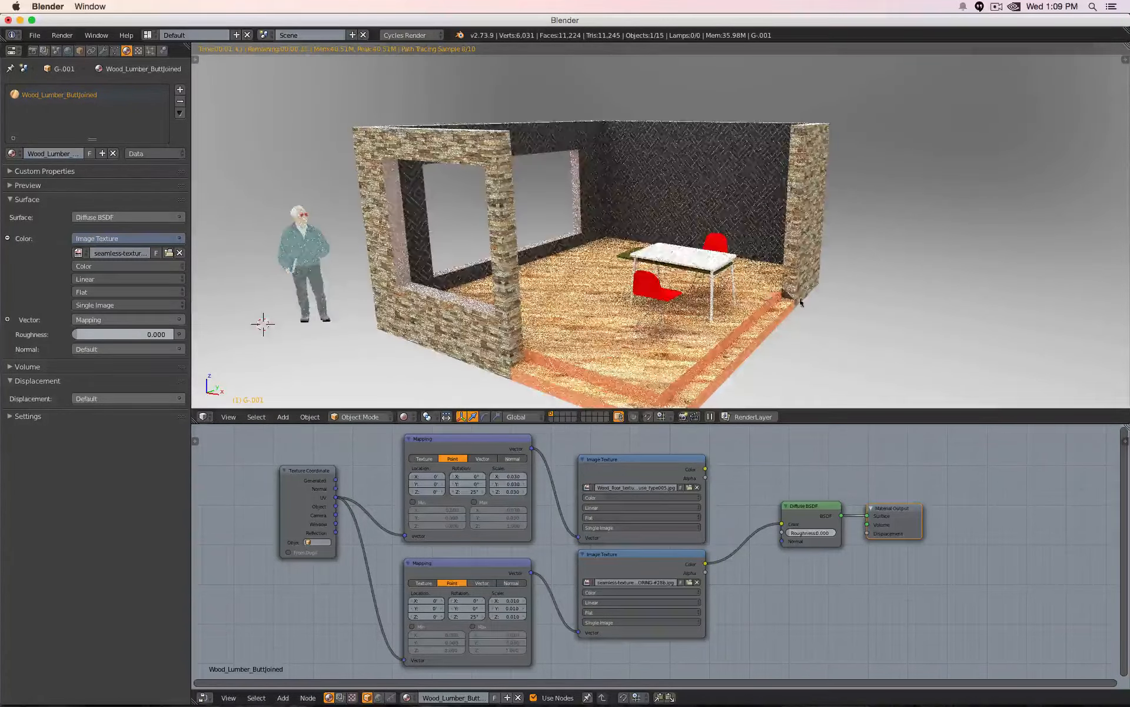
{"action": "middle_click_drag", "start_coordinate": [717, 240], "coordinate": [796, 269]}
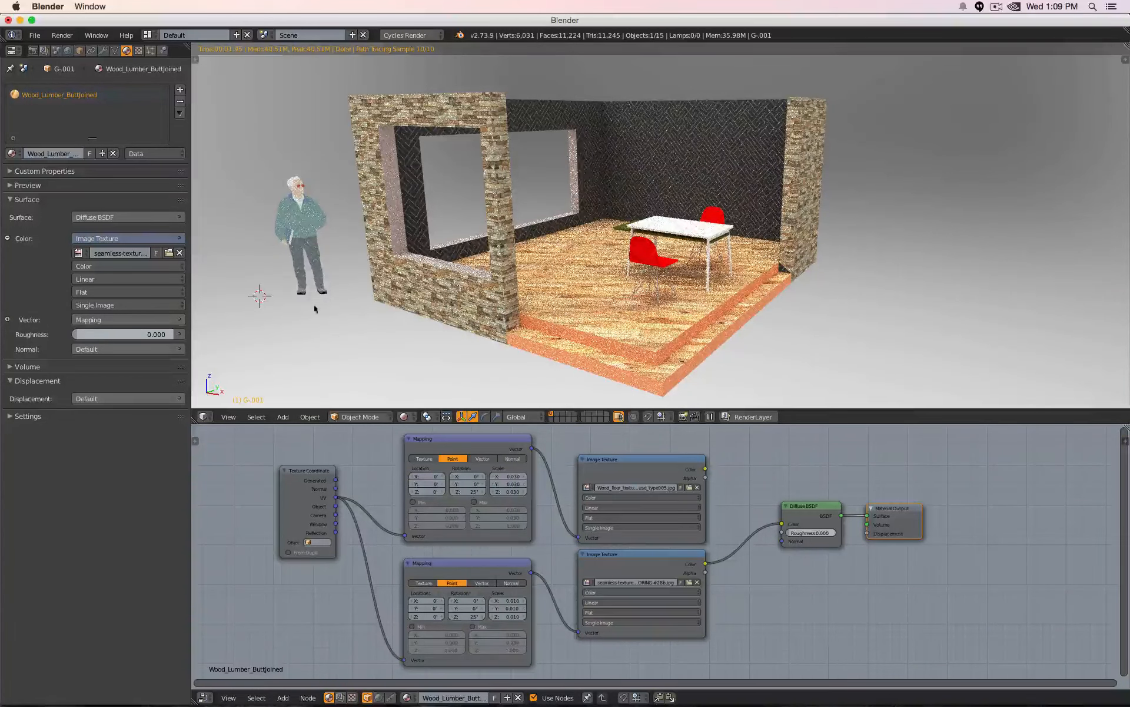
Move the Texture Coordinate node down, midway between the two Mapping nodes.
{"action": "left_click_drag", "start_coordinate": [297, 475], "coordinate": [276, 526]}
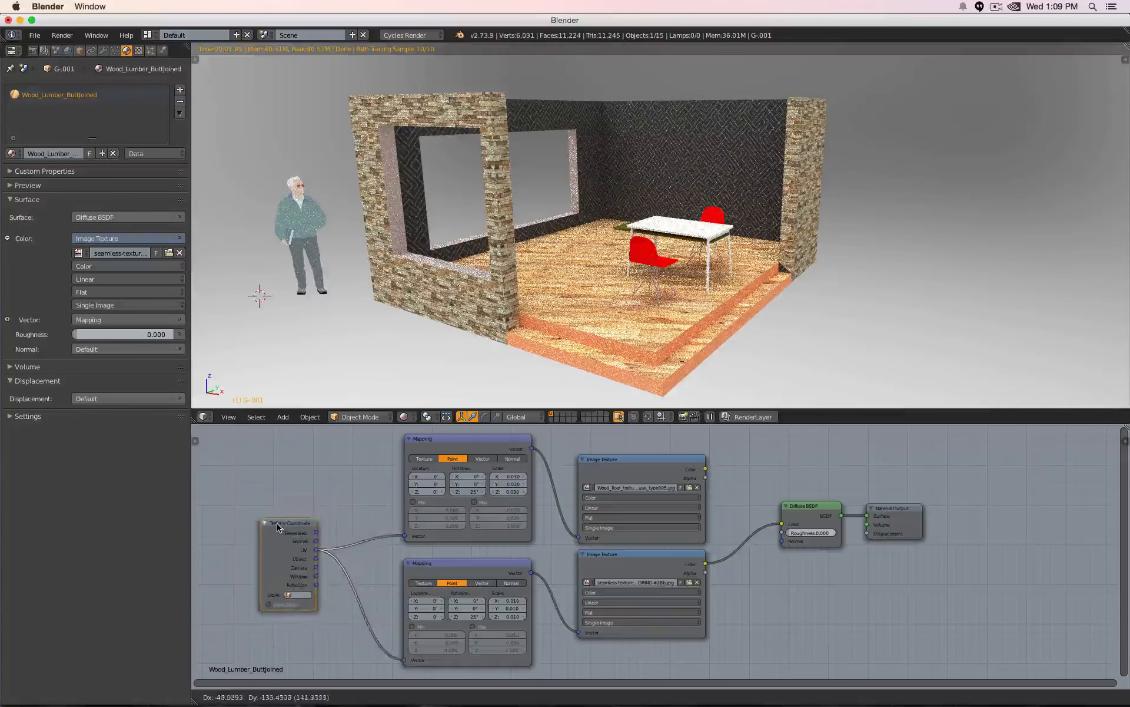